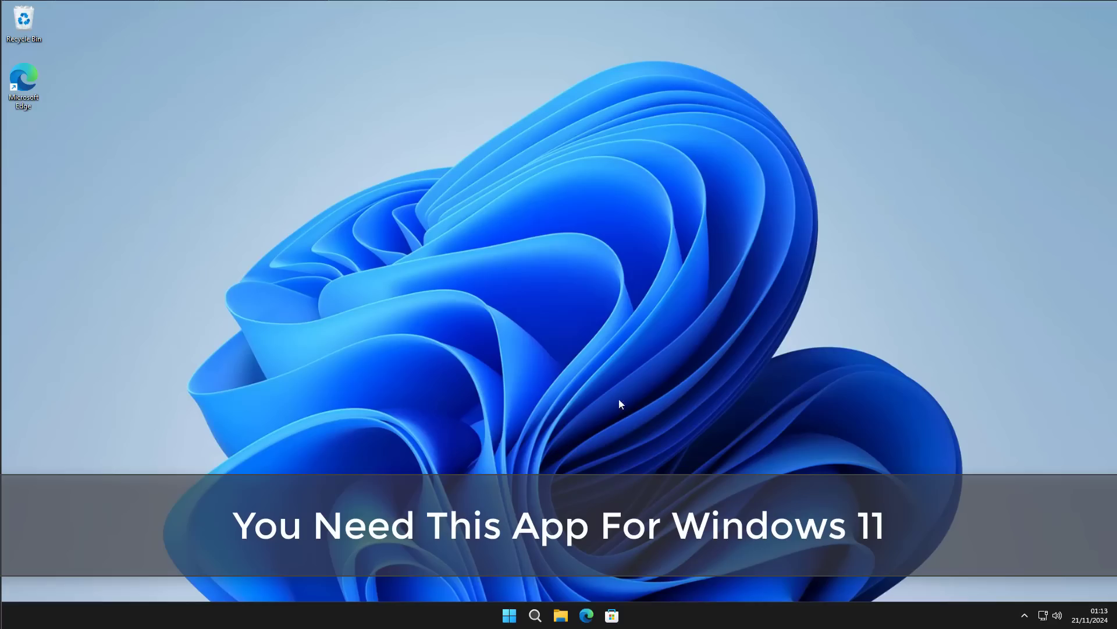
- Open the Storage page in the System section of Windows Settings to view the Storage Sense option
click(510, 615)
click(685, 243)
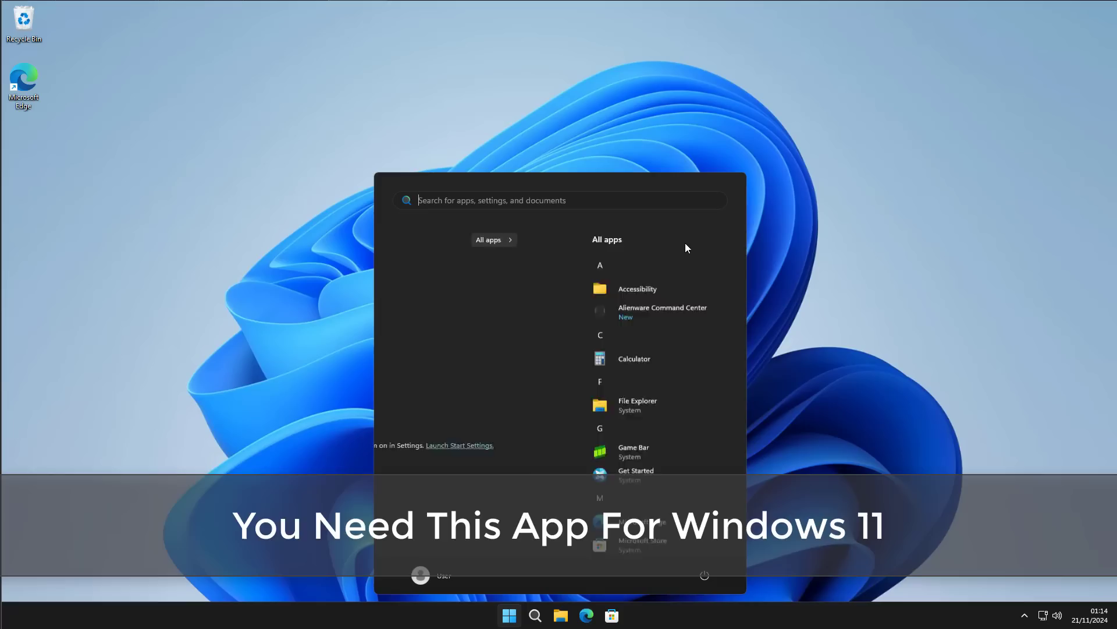
scroll(464, 442, down, 1)
scroll(464, 449, down, 4)
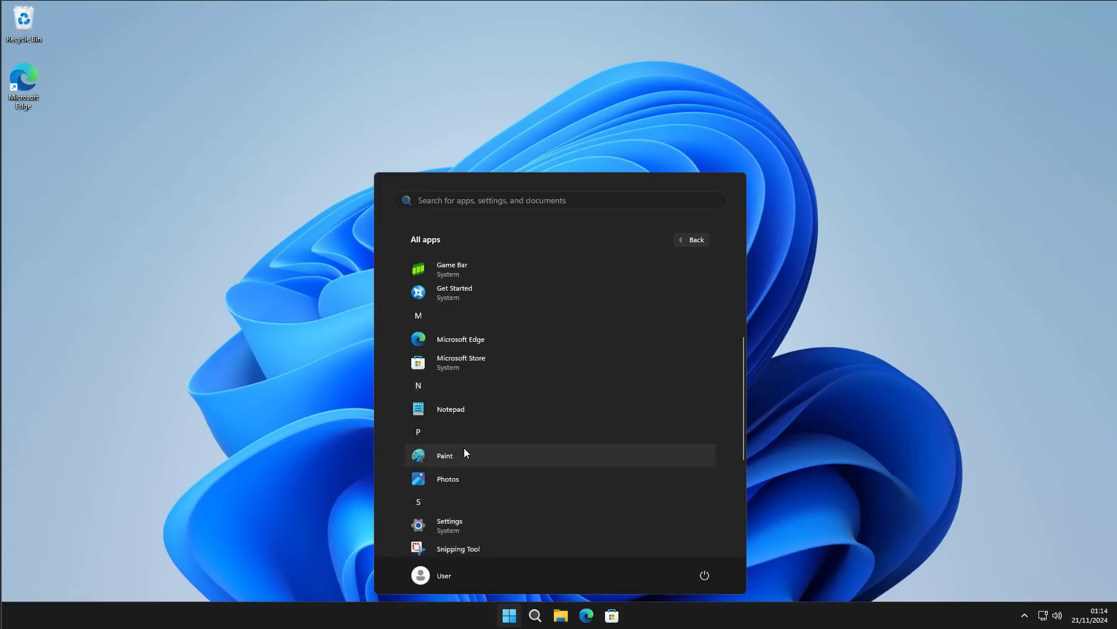
click(457, 389)
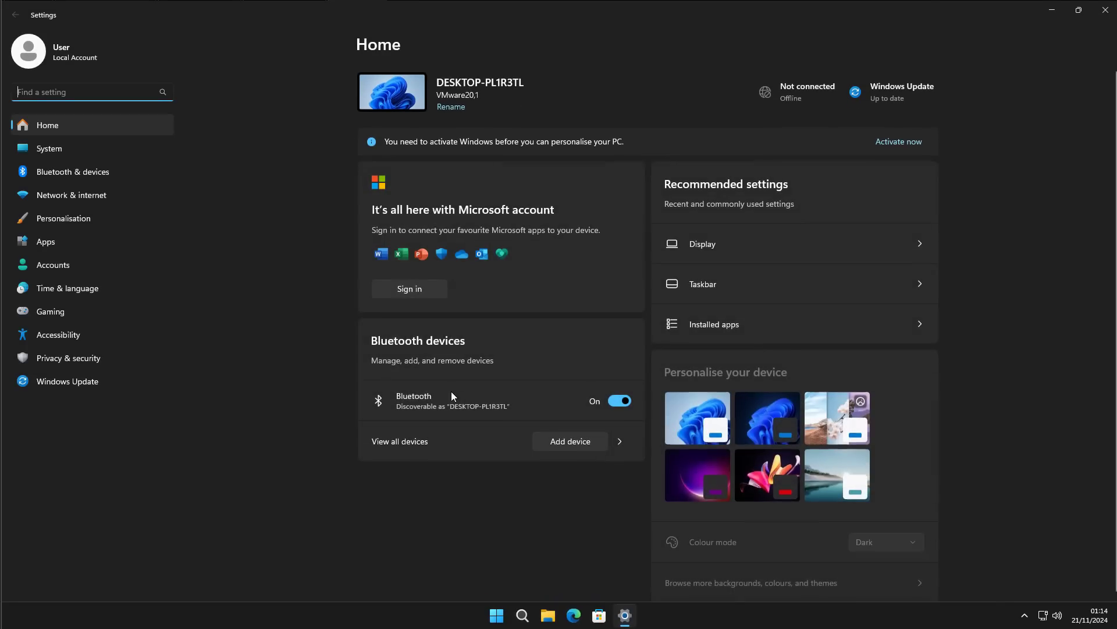
click(50, 148)
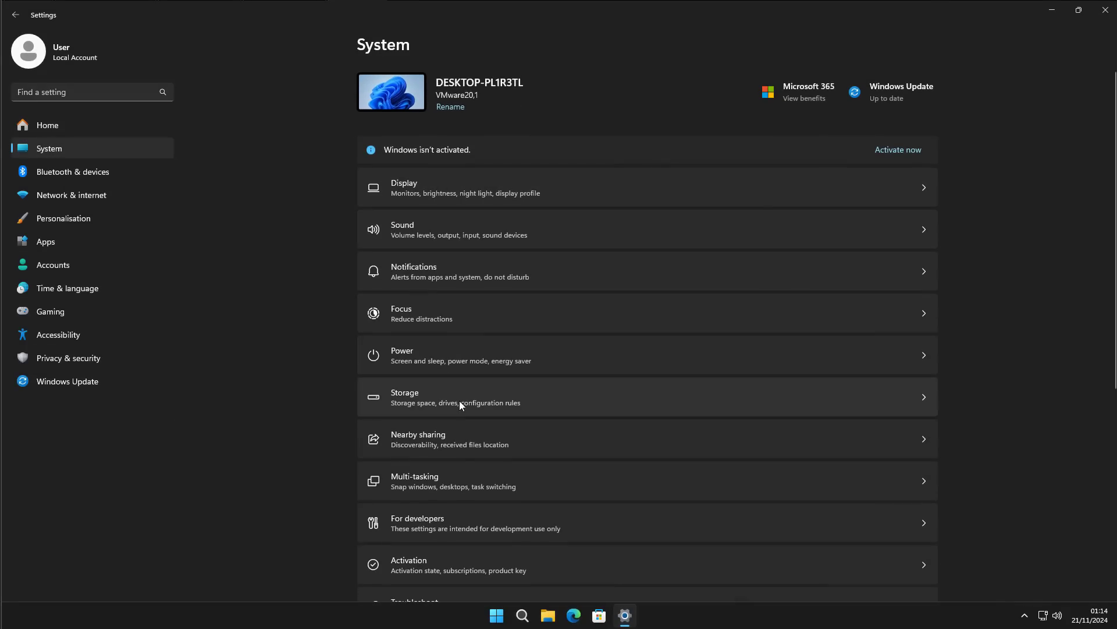
click(460, 400)
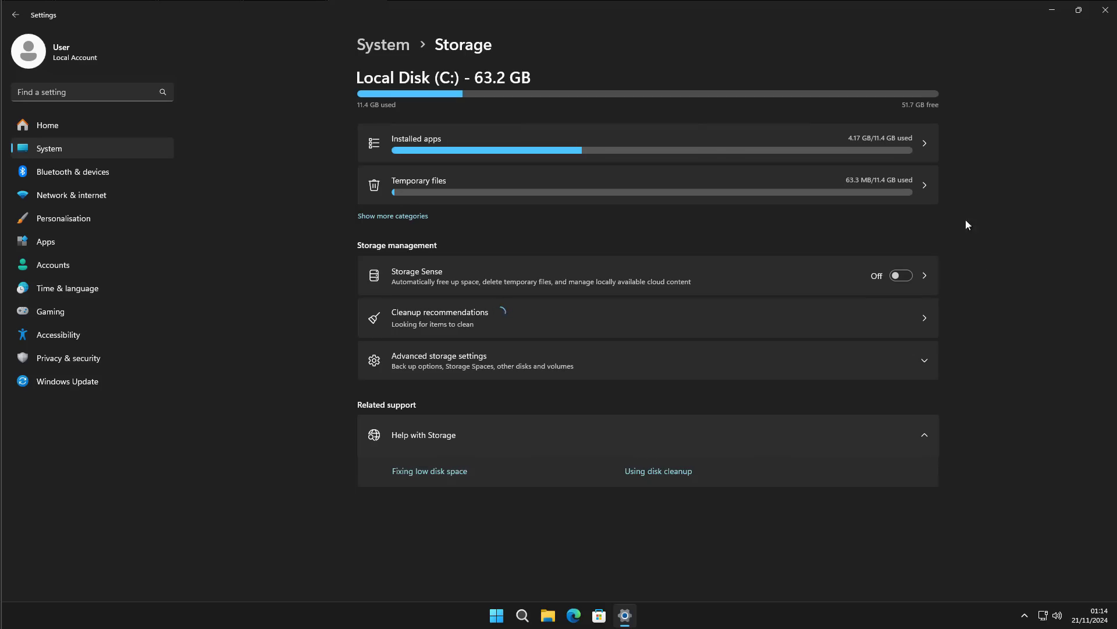
- Minimise Settings, search Windows for "group" and open Edit group policy
click(1047, 12)
click(499, 615)
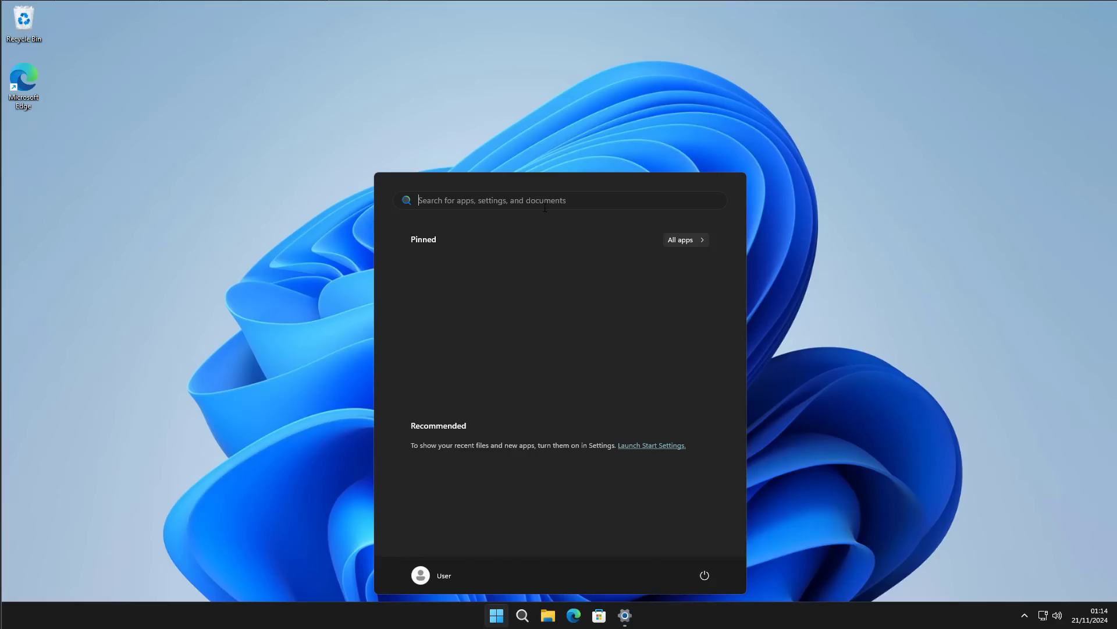
text(group)
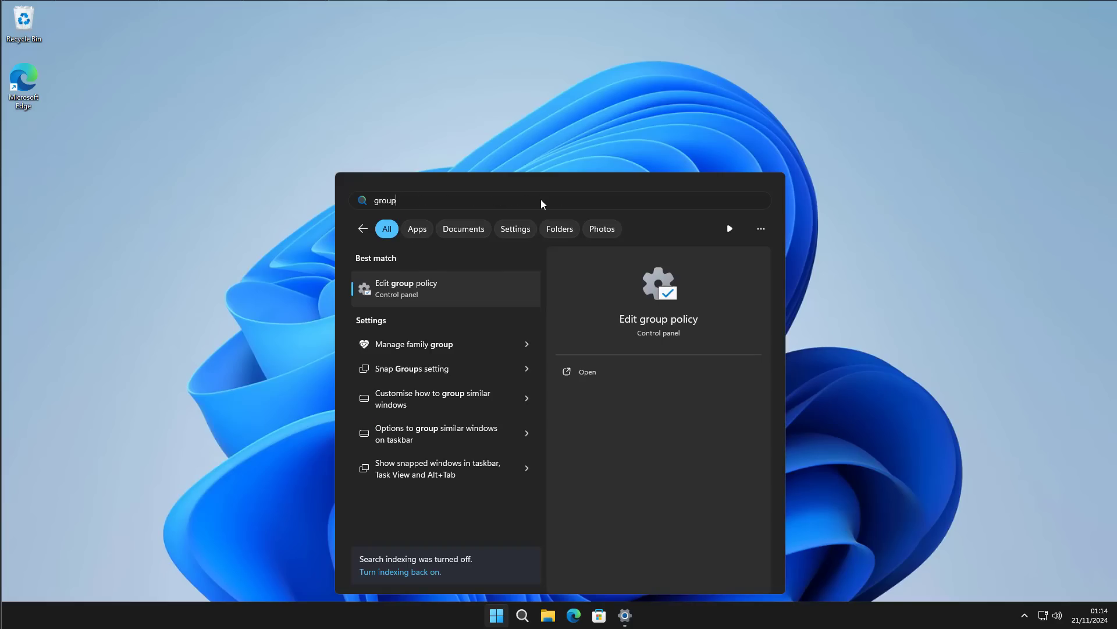
click(470, 297)
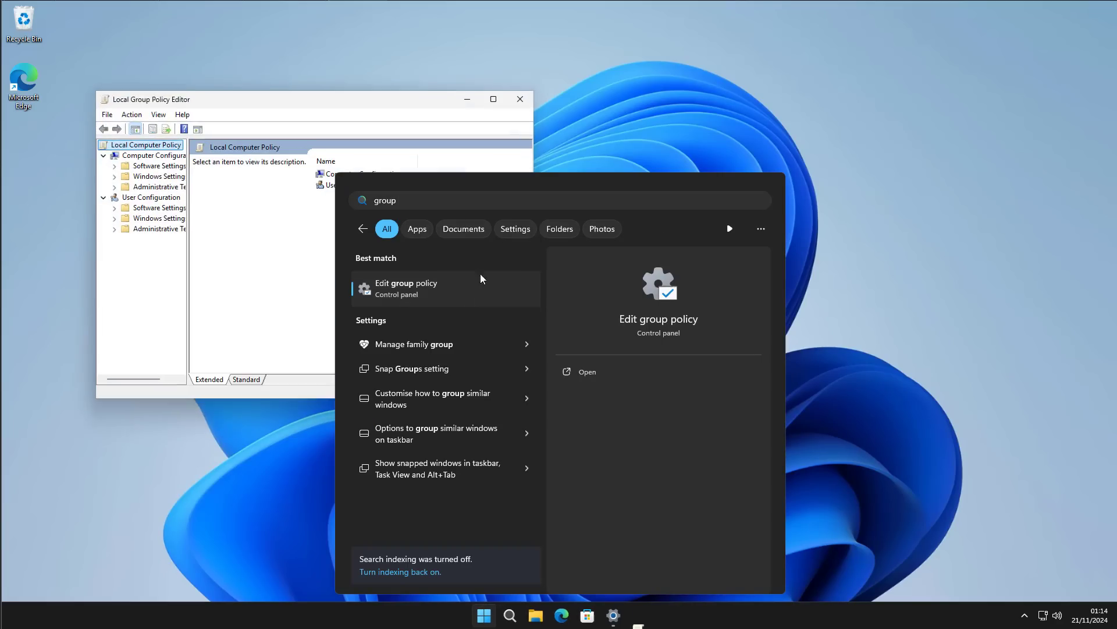
- Maximise the policy editor, widen its tree pane and expand Administrative Templates under Computer Configuration
click(494, 99)
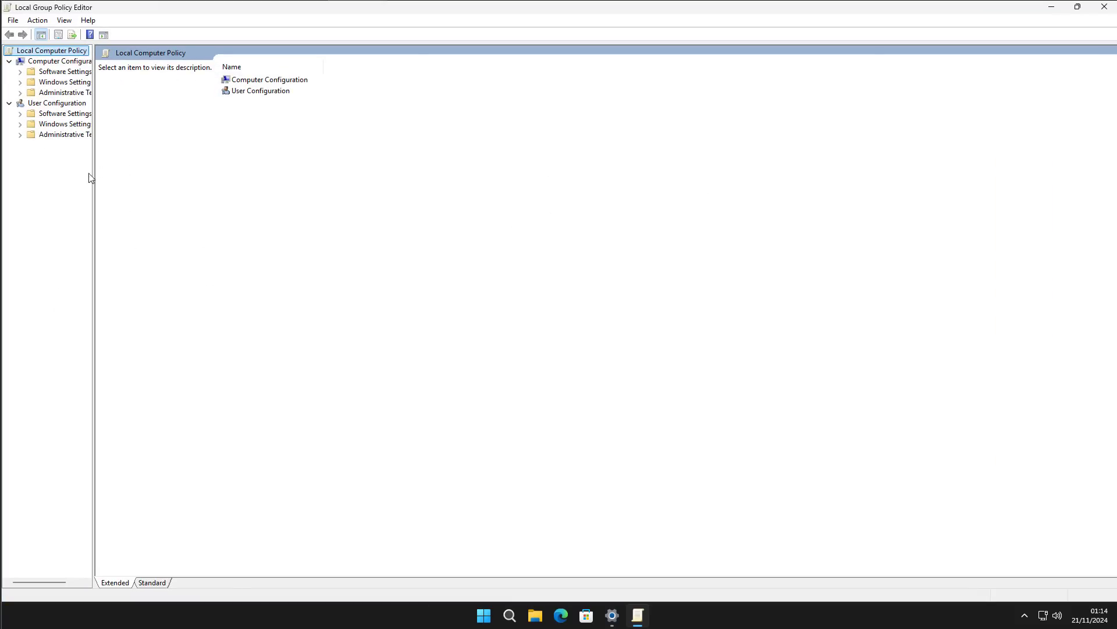
drag(94, 171, 155, 172)
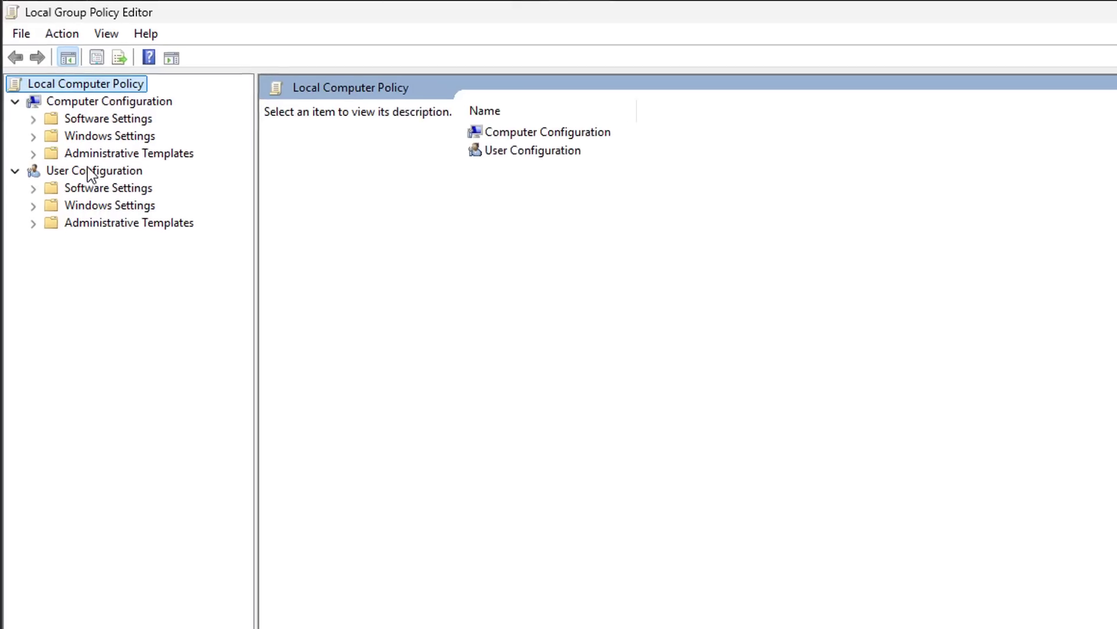
click(99, 166)
click(35, 161)
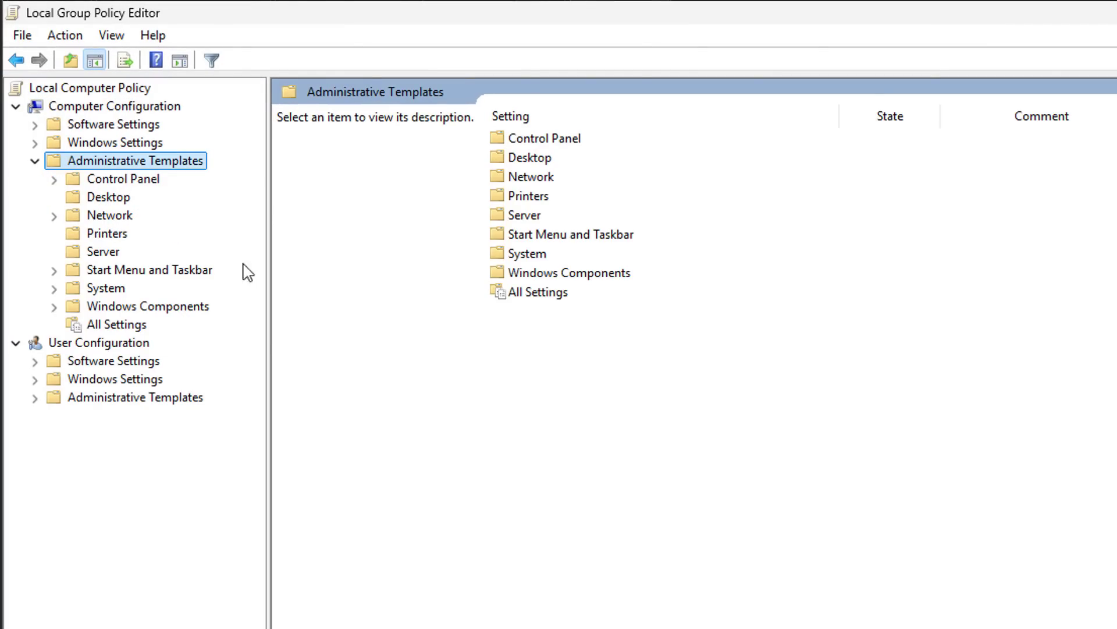
click(154, 307)
click(53, 302)
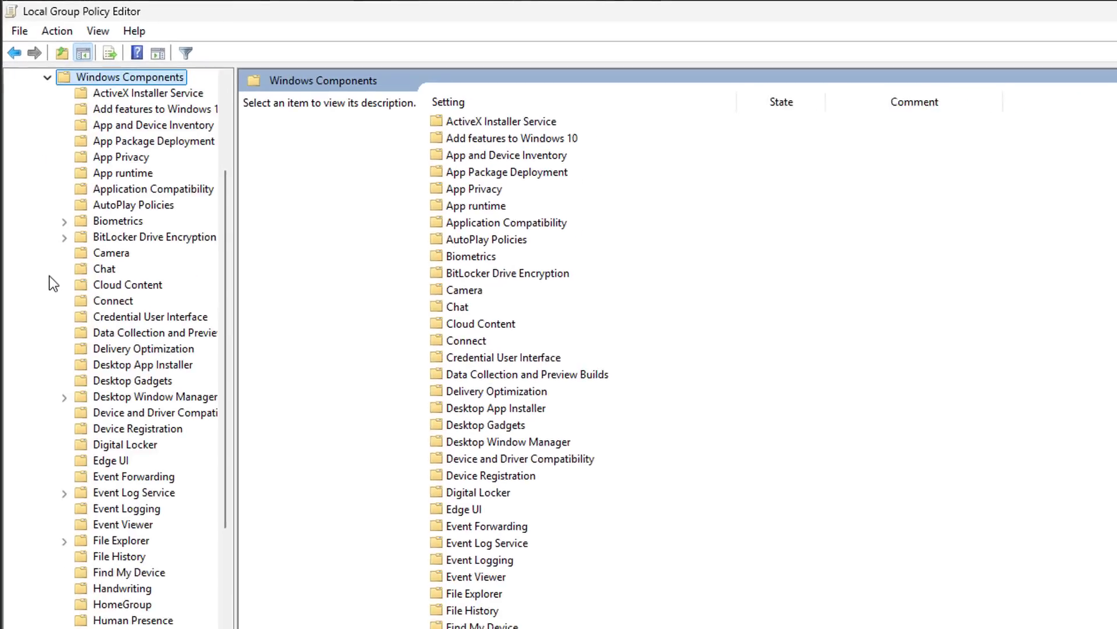
scroll(111, 349, down, 4)
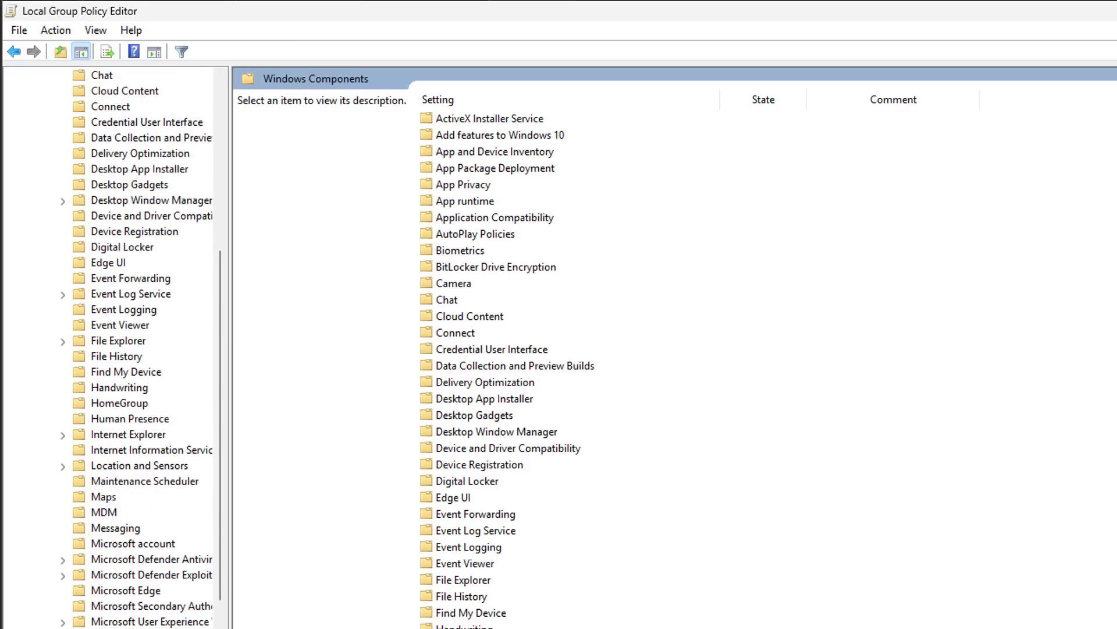
scroll(139, 350, down, 2)
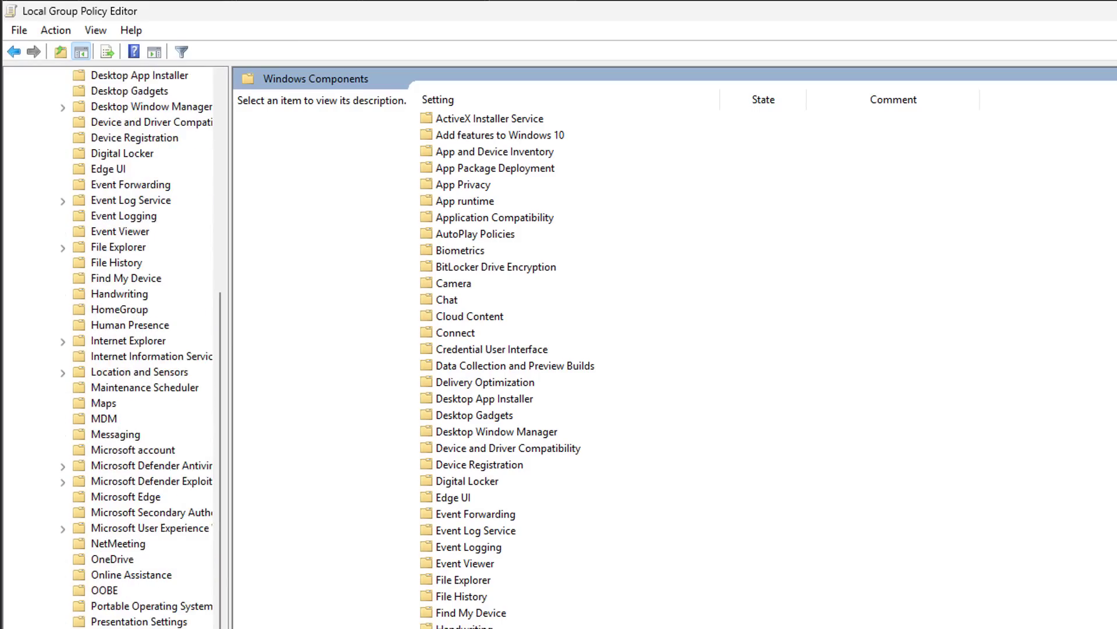
scroll(140, 350, down, 9)
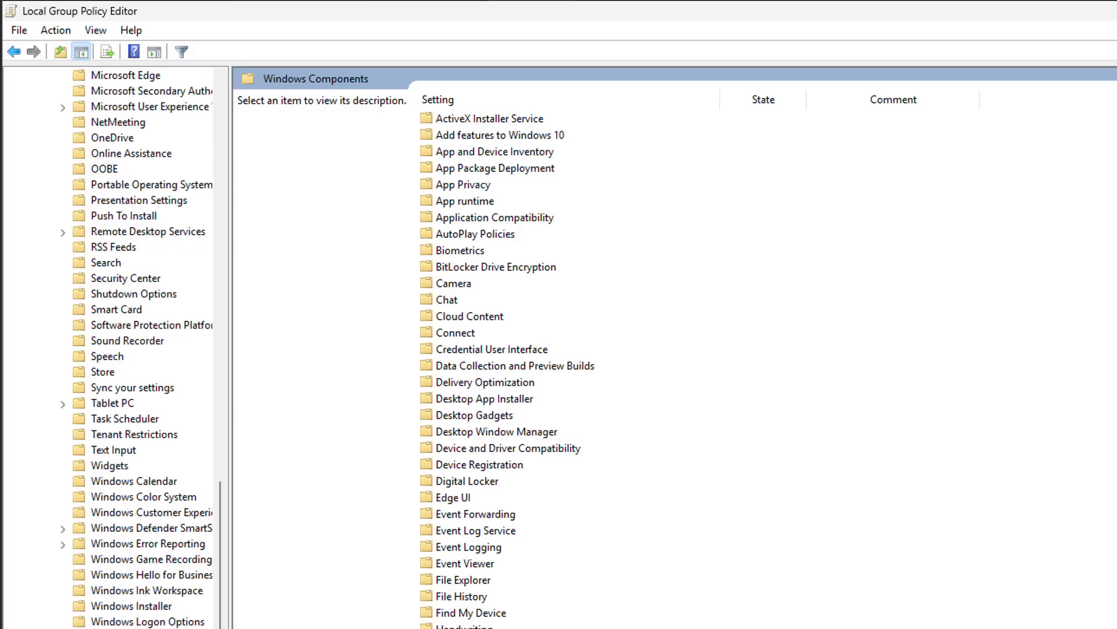
scroll(140, 349, up, 19)
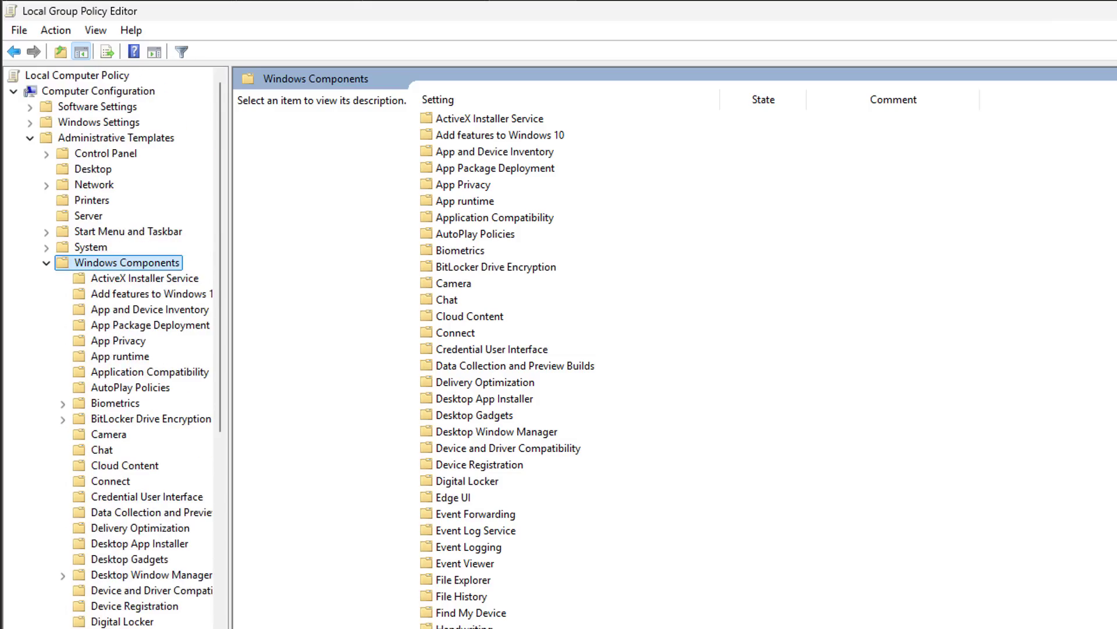
click(46, 262)
- Expand System under Computer Configuration's Administrative Templates and show the Storage Sense policies
click(46, 246)
scroll(111, 349, down, 3)
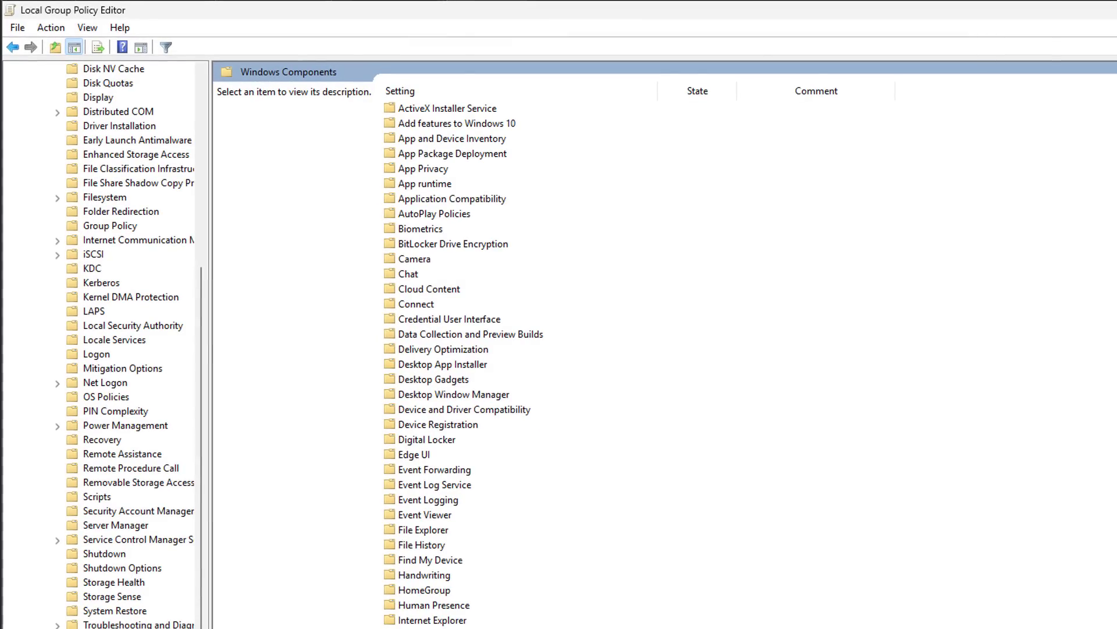
click(115, 599)
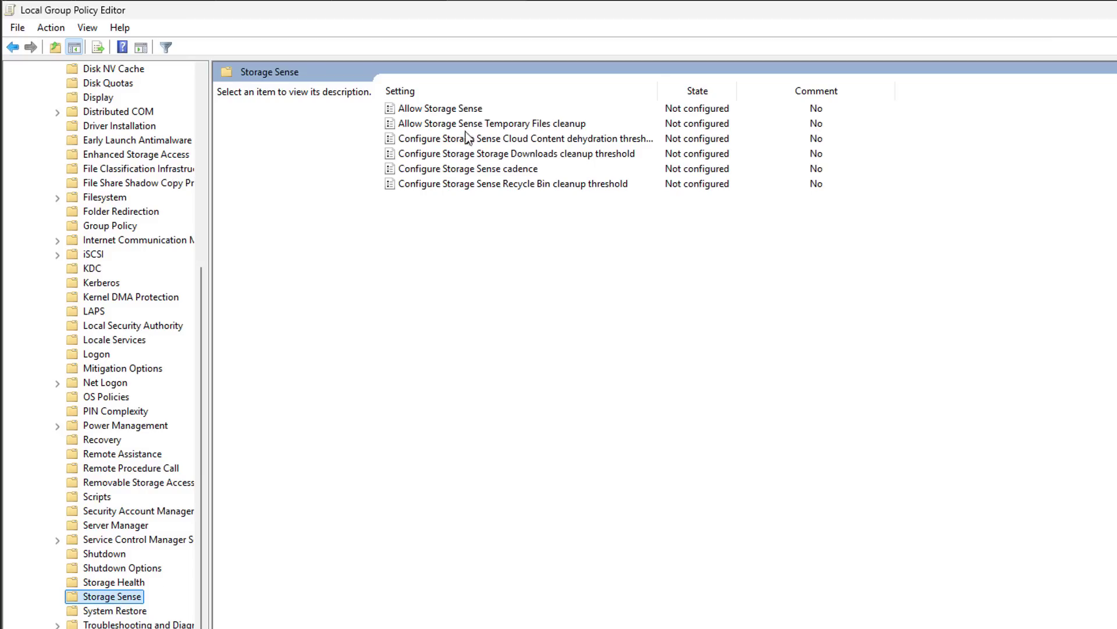
- Set the Allow Storage Sense policy to Disabled, apply it and close its dialog
click(459, 110)
double_click(460, 110)
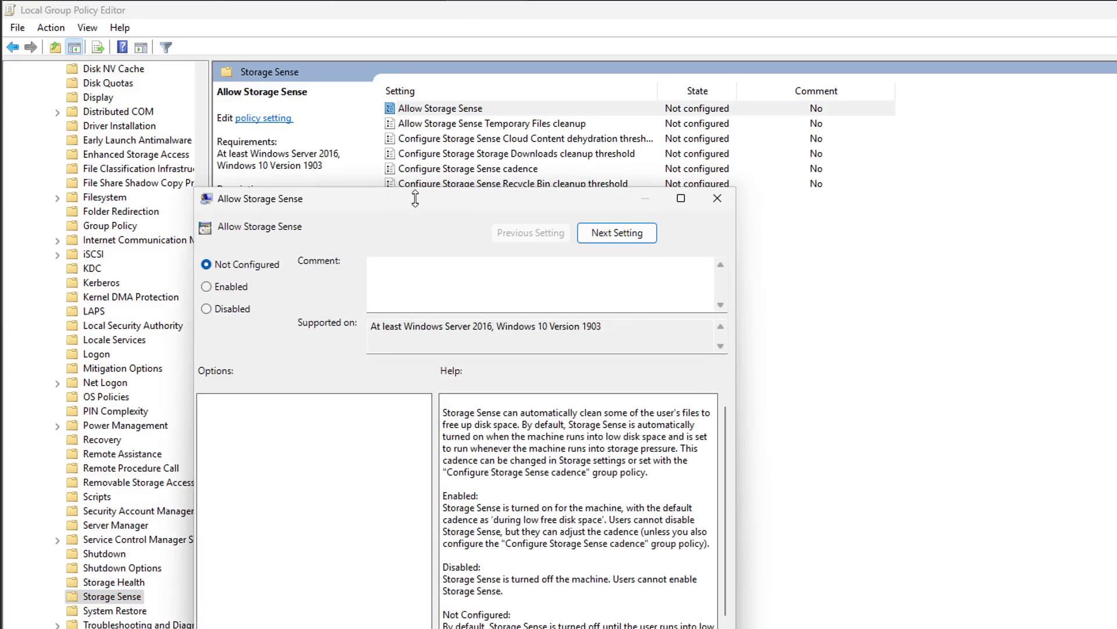
drag(414, 198, 564, 198)
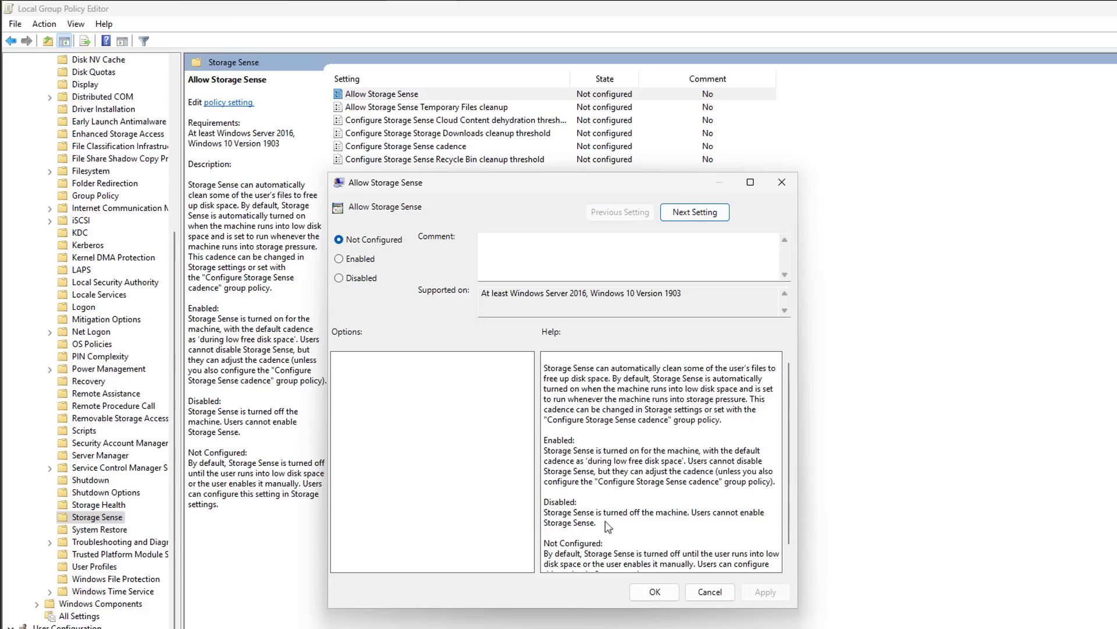
click(339, 278)
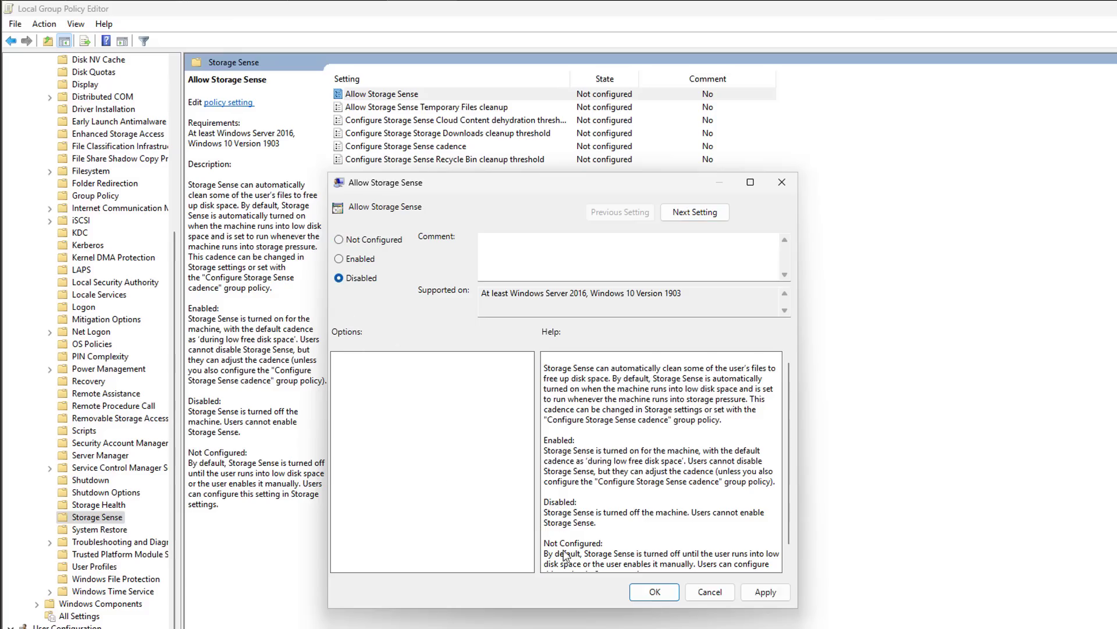
click(765, 591)
click(663, 594)
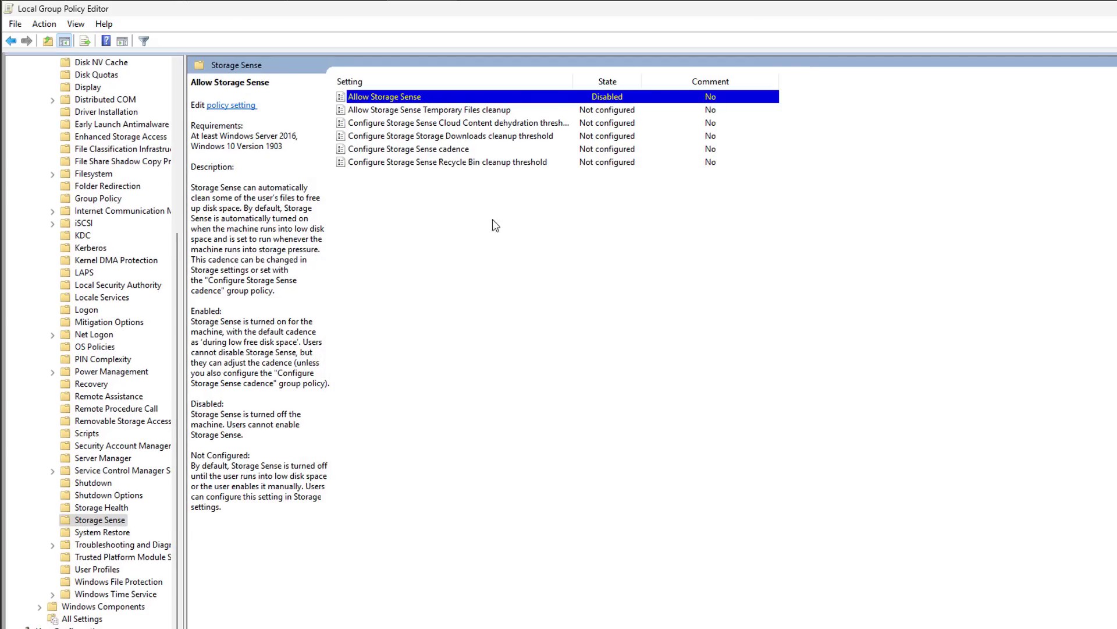
- Set the Allow Storage Sense Temporary Files cleanup policy to Disabled, apply it and close its dialog
click(442, 112)
double_click(441, 112)
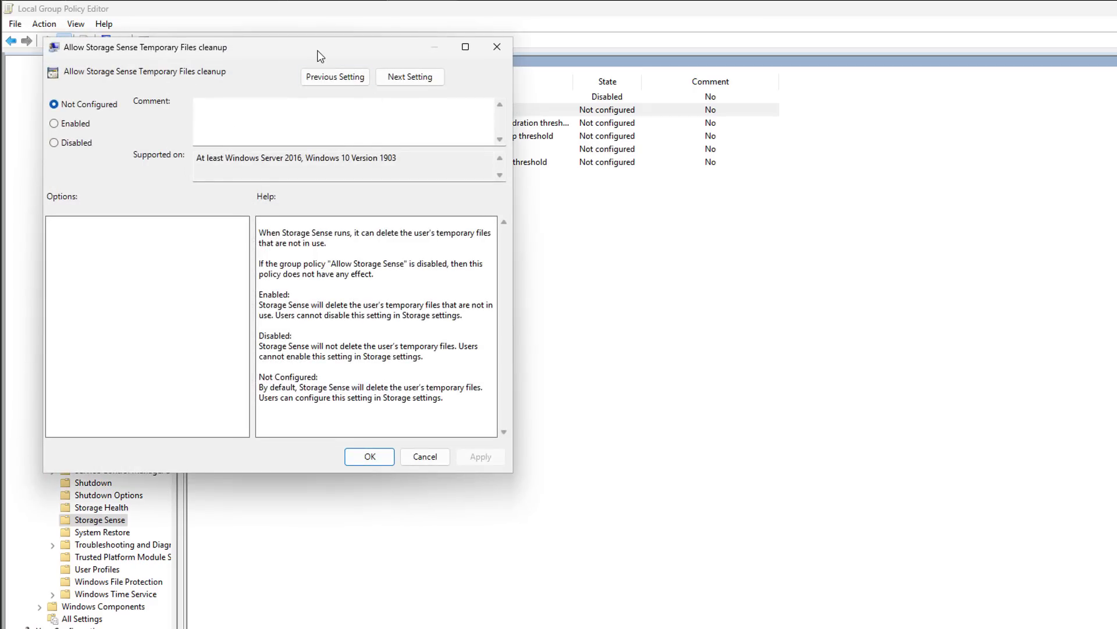
drag(316, 54, 604, 188)
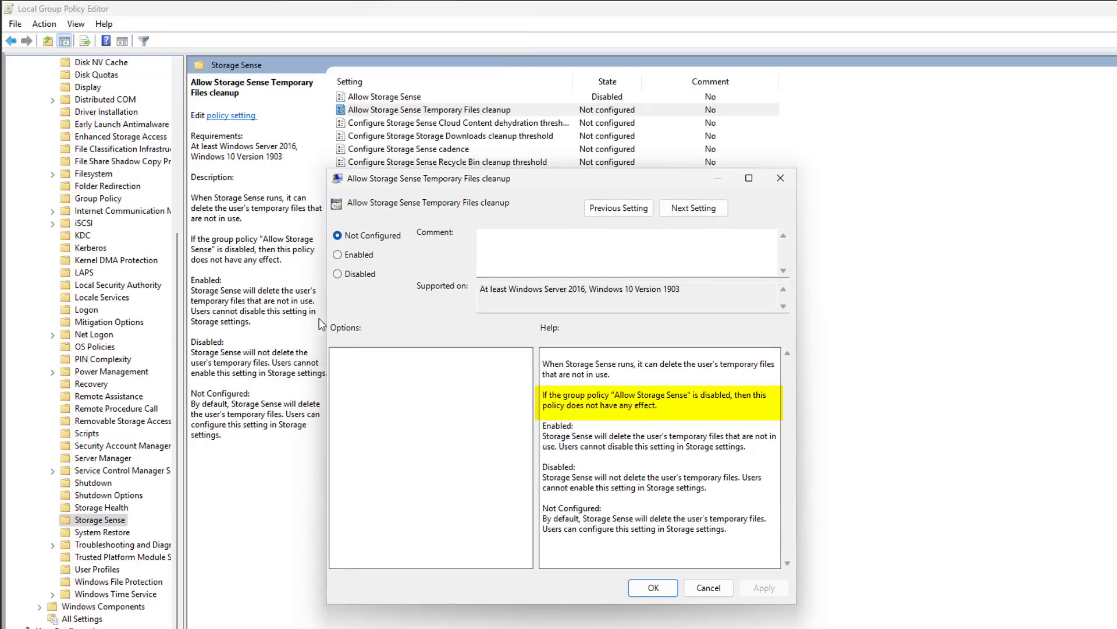
click(338, 274)
click(764, 588)
click(663, 588)
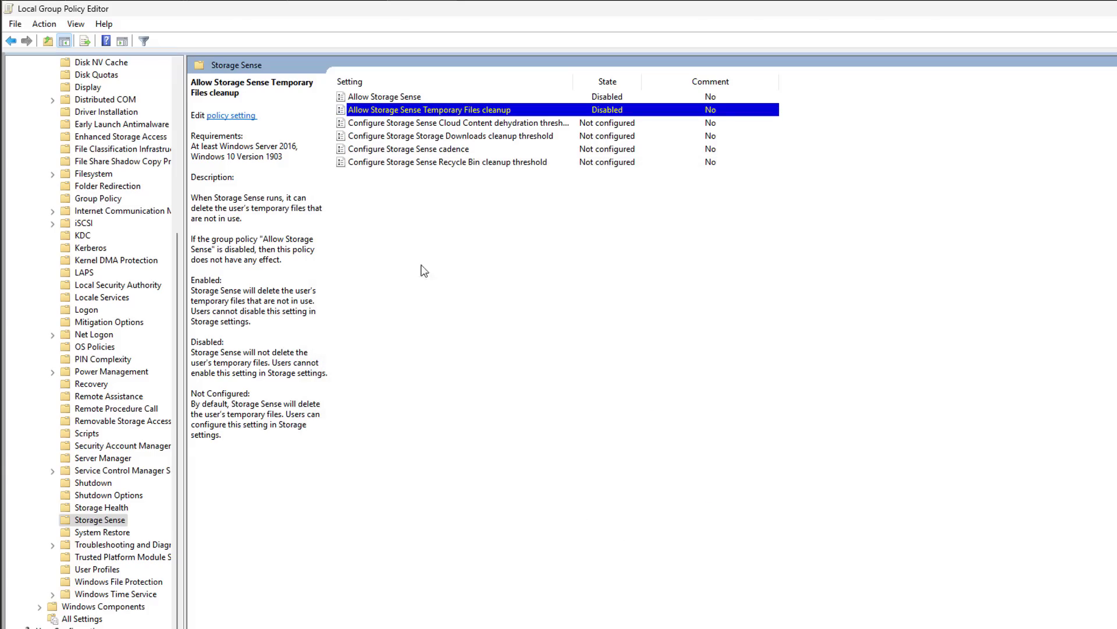
- Review the Storage Sense Cloud Content dehydration threshold and Storage Downloads cleanup threshold policies, closing each without changes
double_click(436, 125)
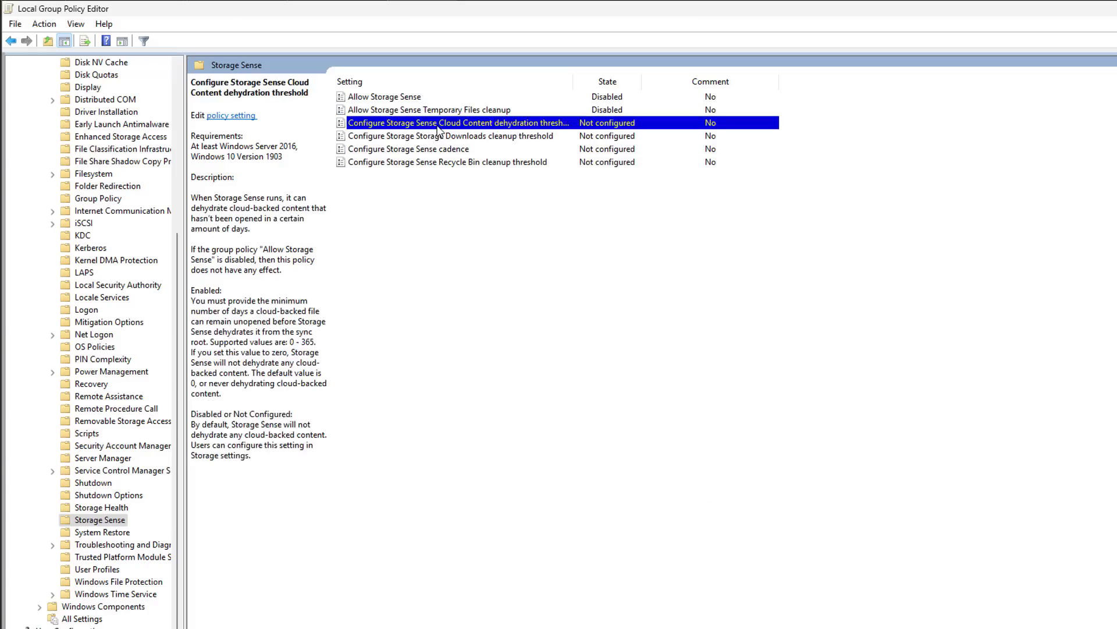
drag(340, 70, 612, 182)
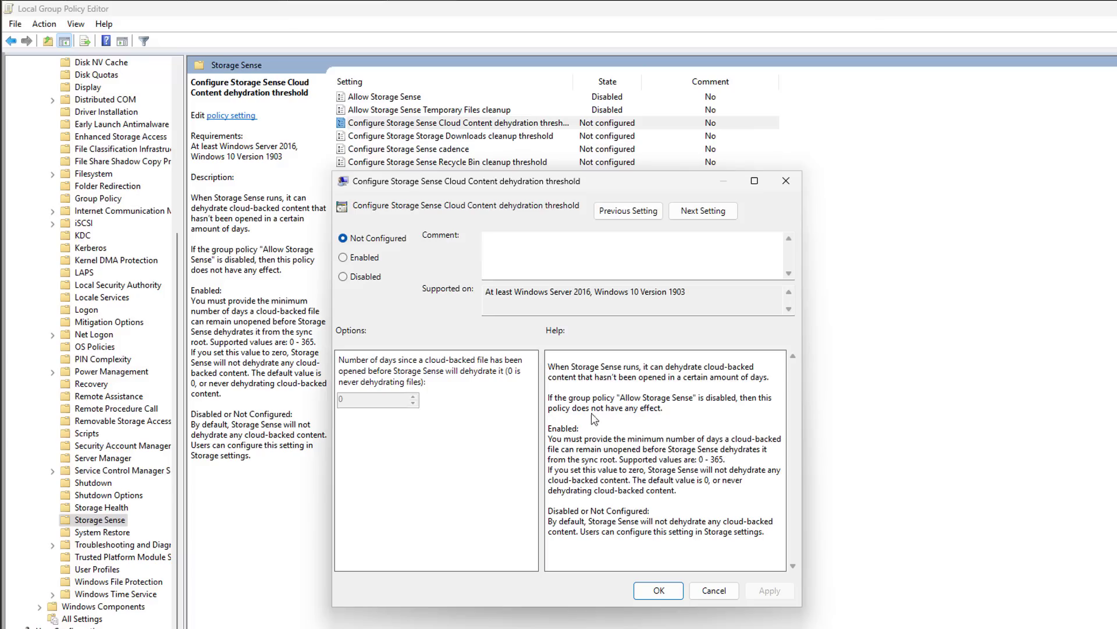
click(720, 589)
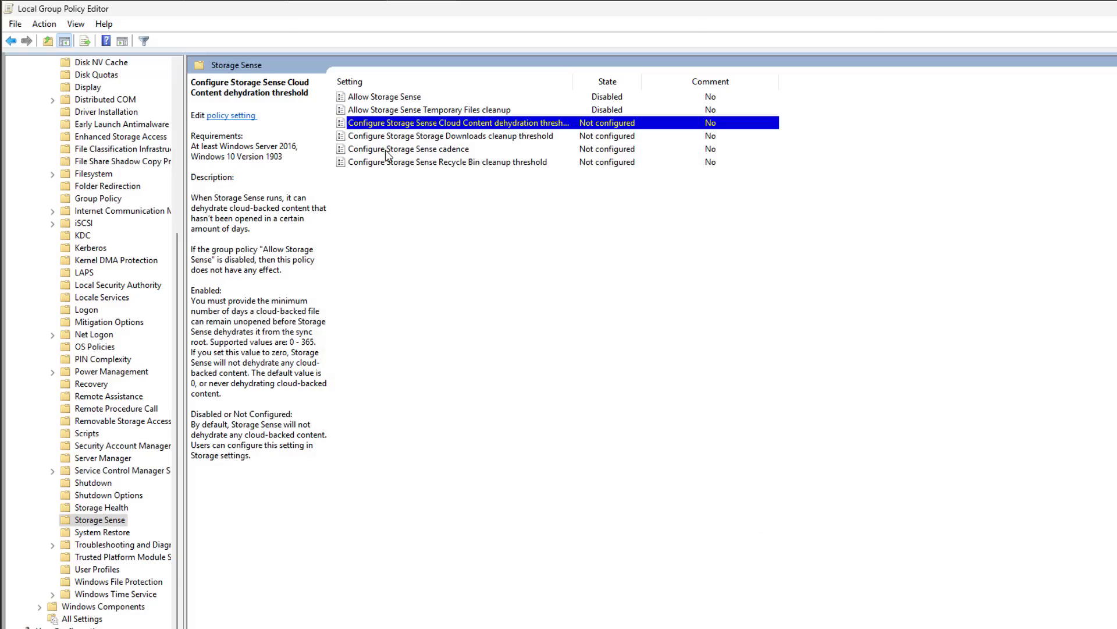
double_click(398, 136)
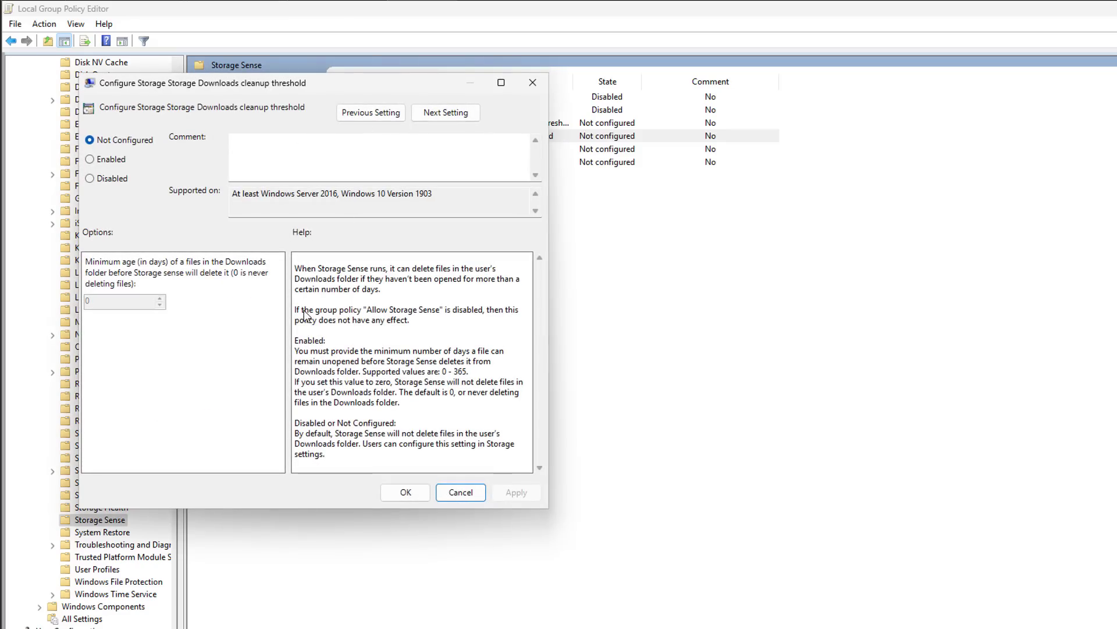
click(532, 83)
- Review the Storage Sense cadence and Recycle Bin cleanup threshold policies, closing each without changes
double_click(437, 150)
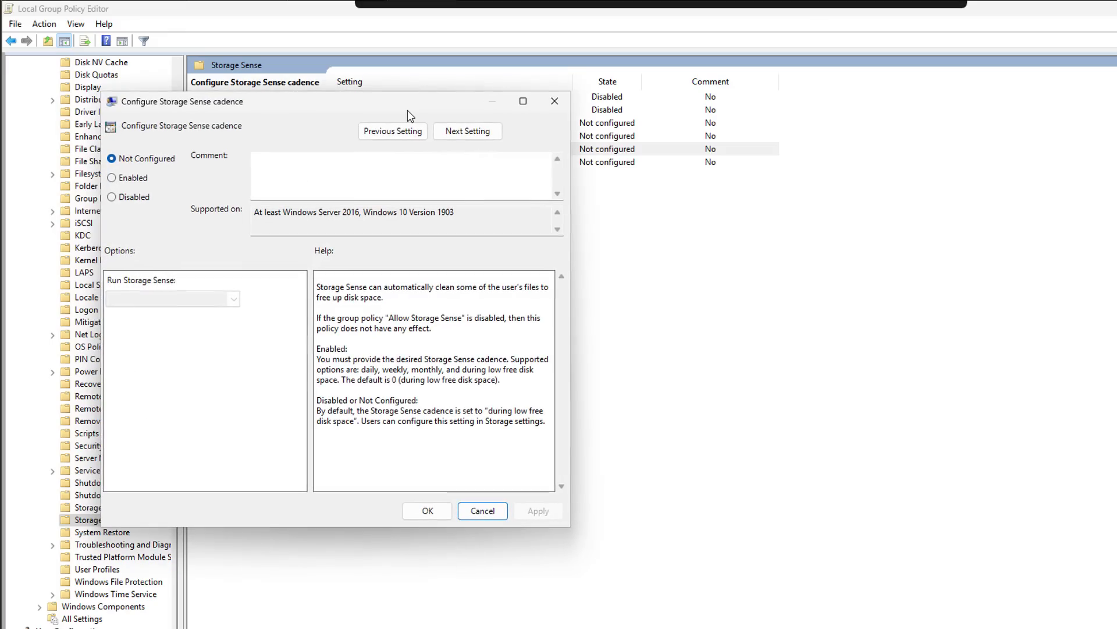
drag(408, 110, 511, 158)
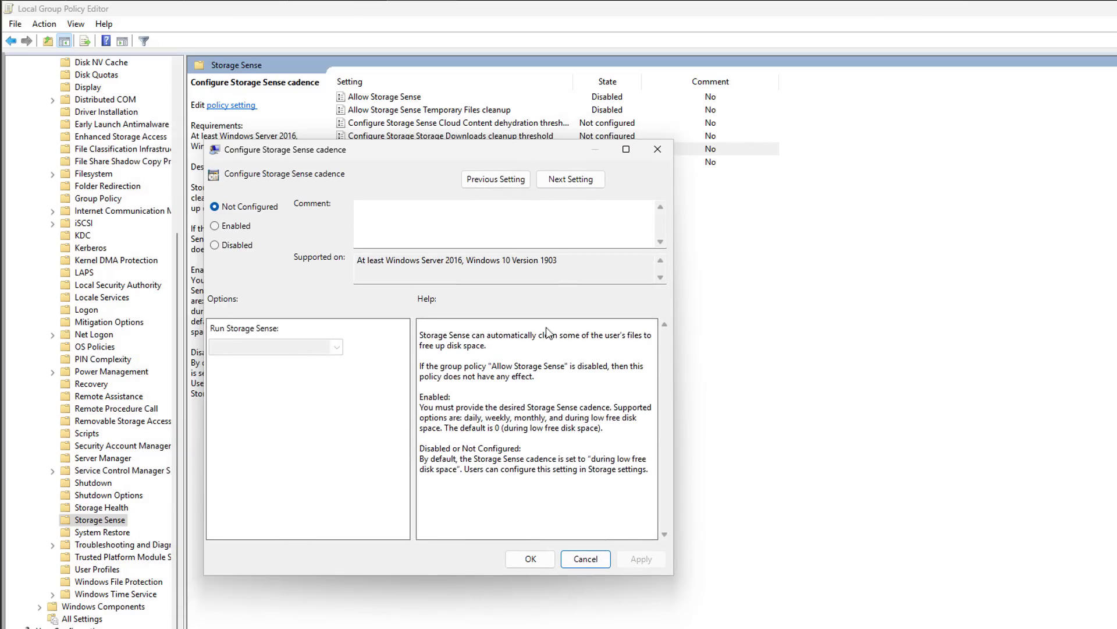
click(658, 150)
double_click(407, 162)
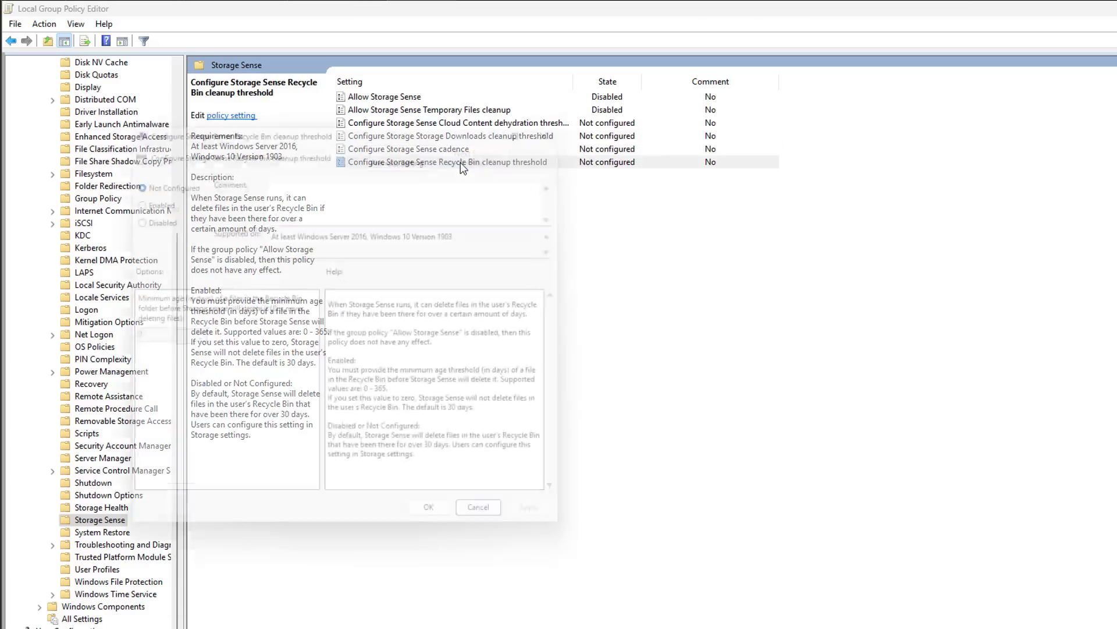
drag(407, 129, 602, 163)
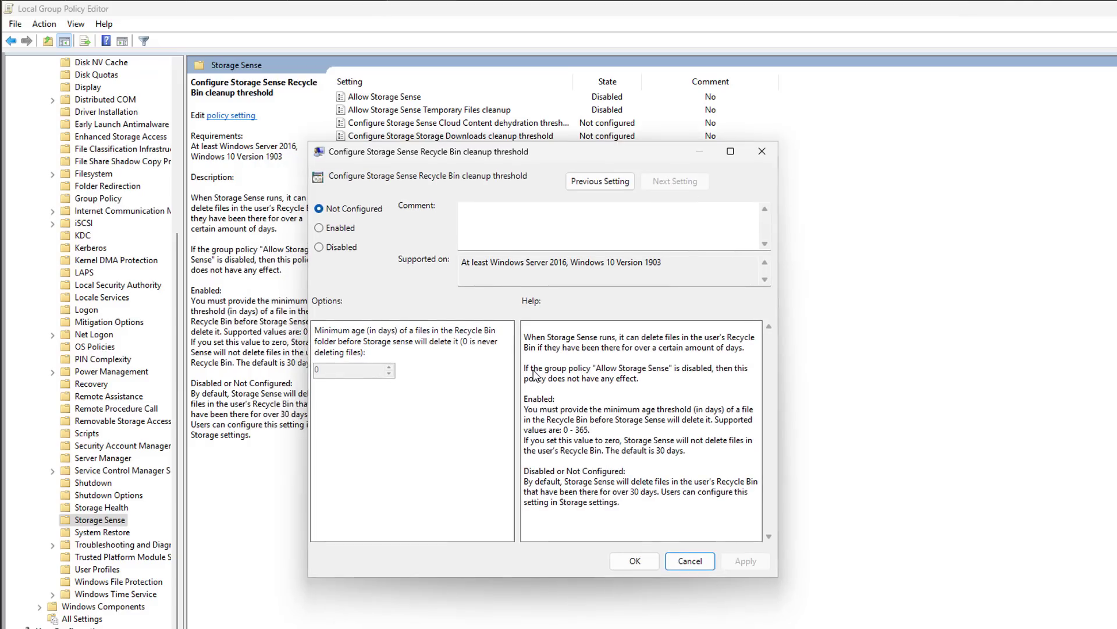
click(762, 152)
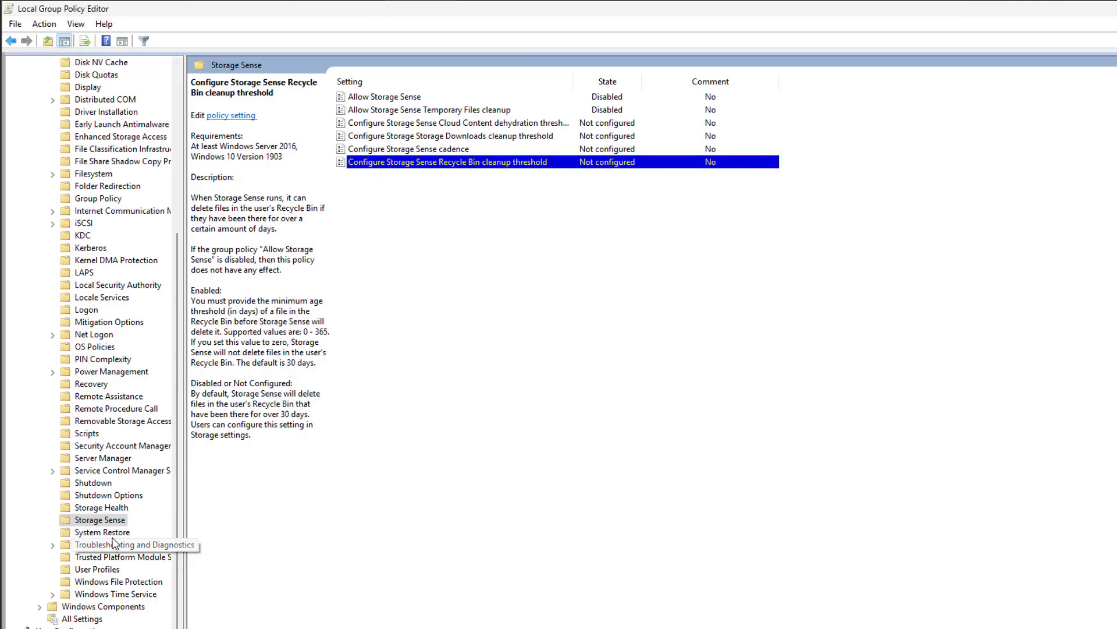
- Show the Storage Health policies in the System folder
click(114, 508)
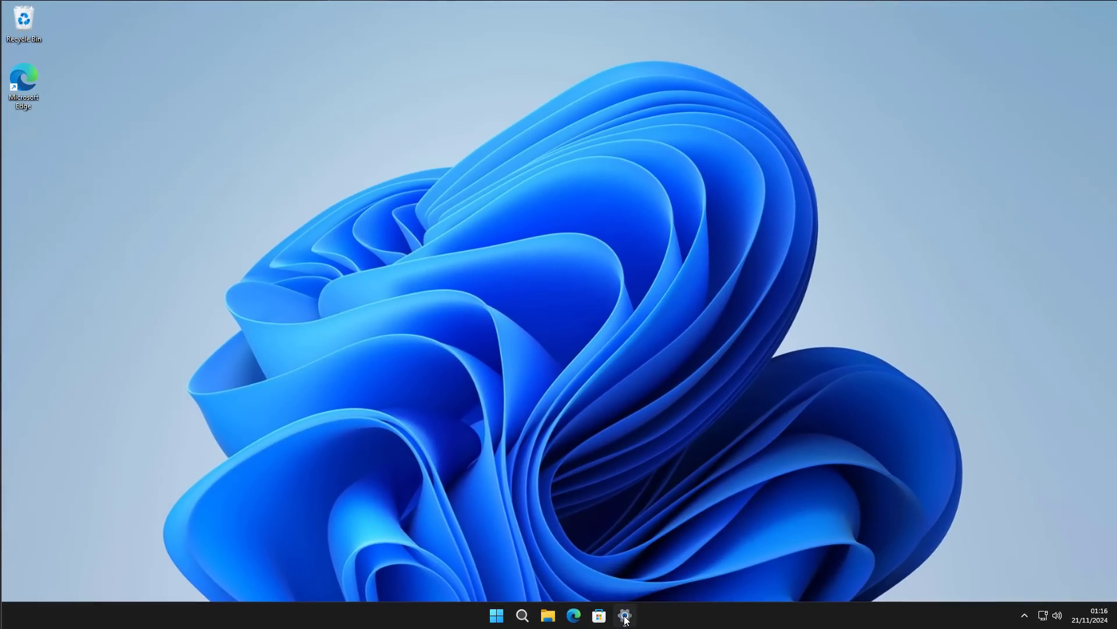
- Check the Storage Sense page under System > Storage in Windows Settings, and close Settings
click(625, 616)
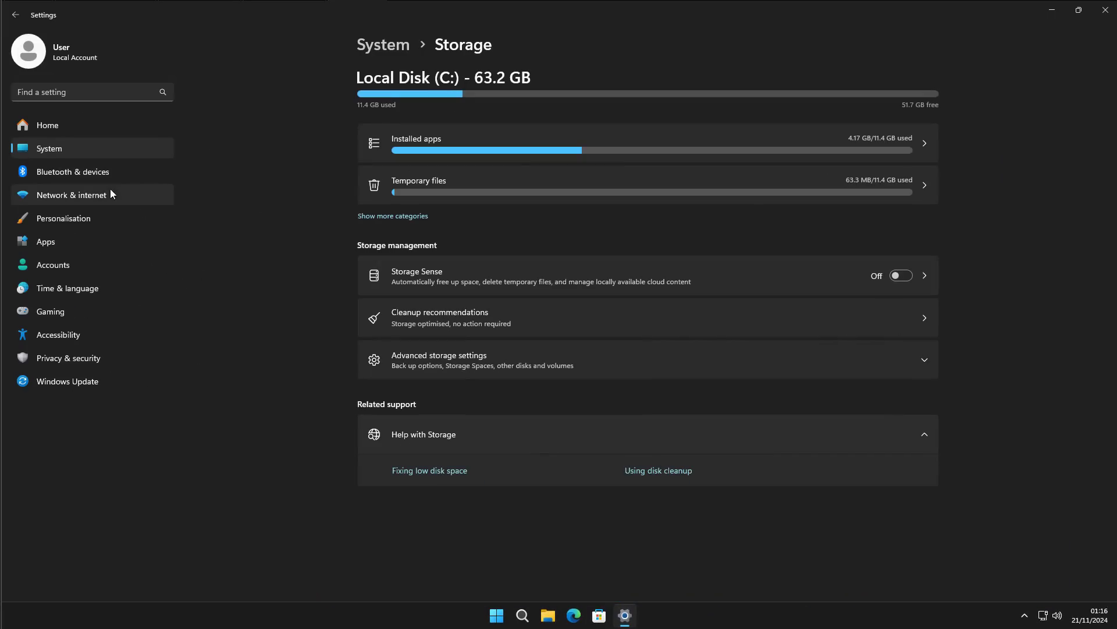
click(68, 149)
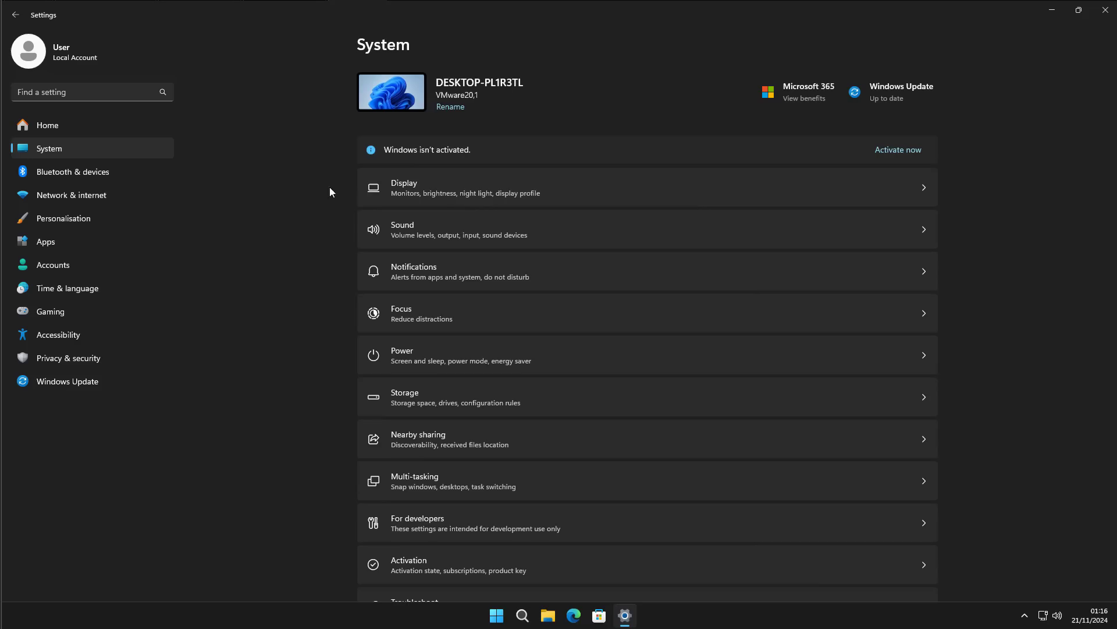
click(469, 397)
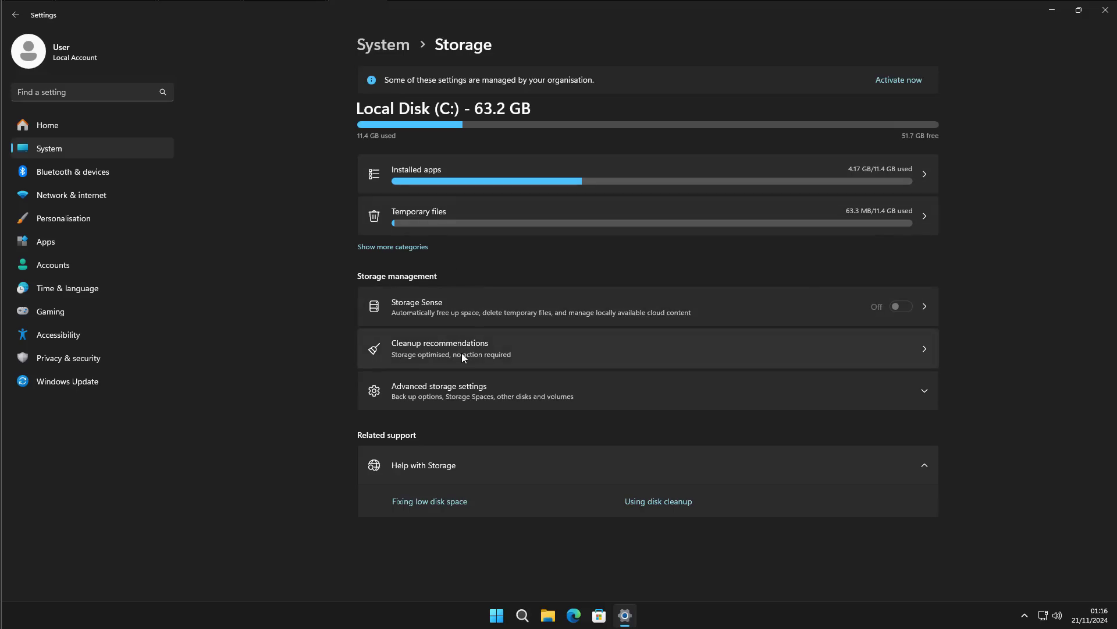
click(914, 305)
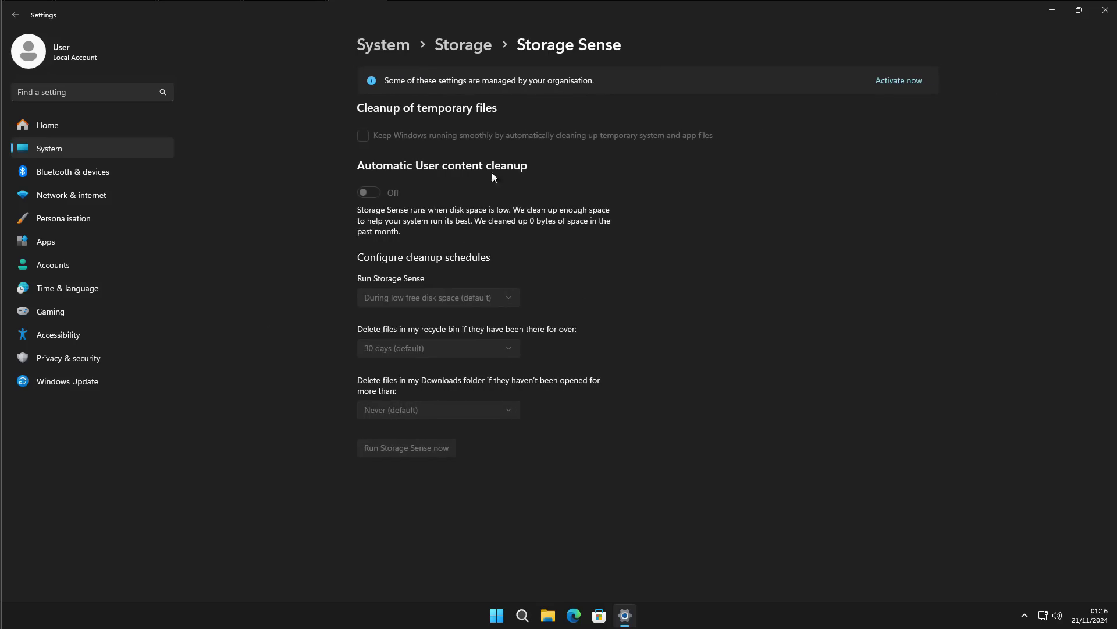
click(14, 15)
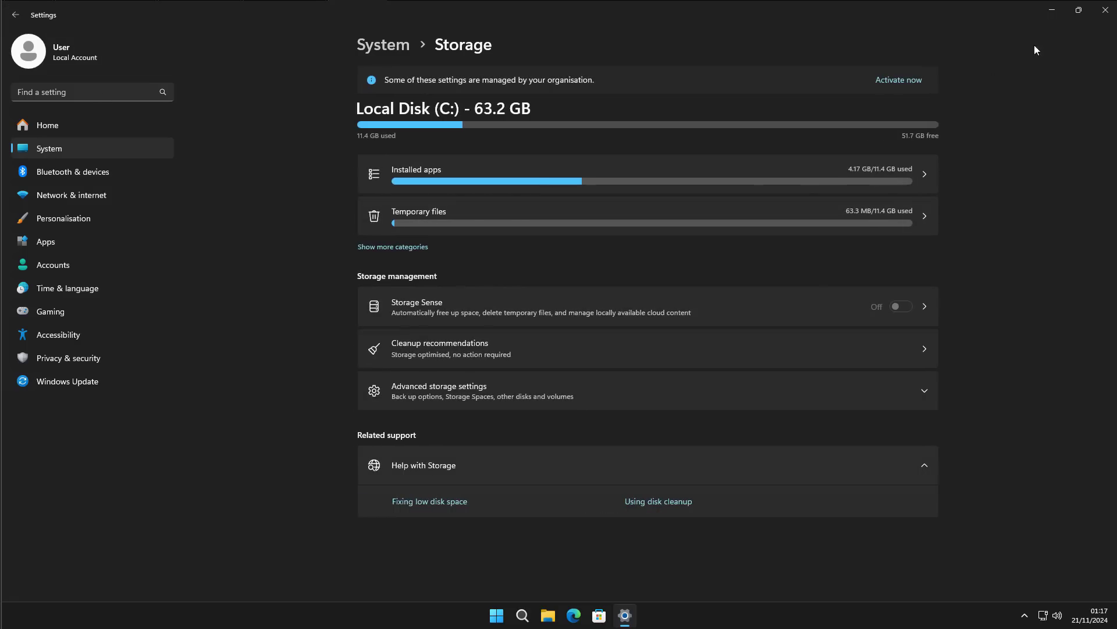
click(1105, 14)
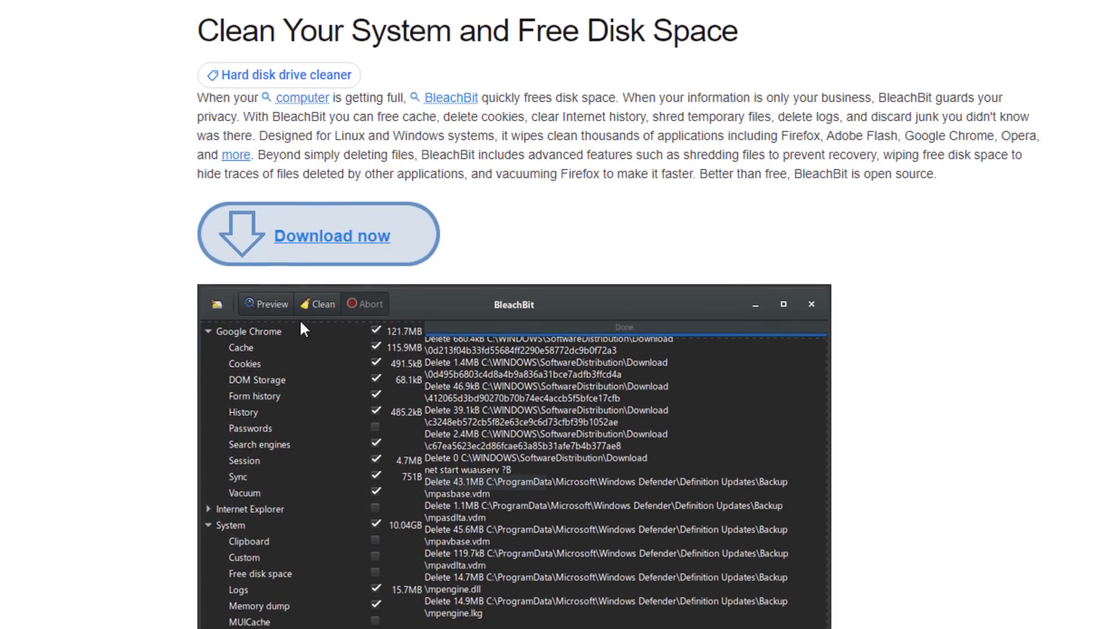
- Download the BleachBit installer .exe for Windows from the BleachBit website
click(332, 253)
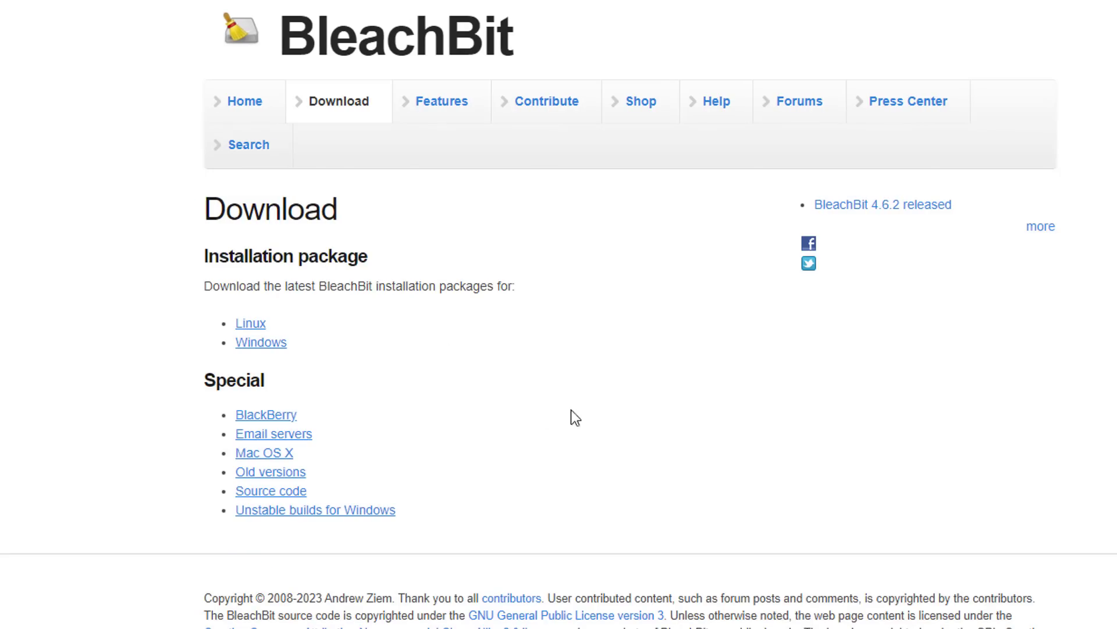
click(260, 347)
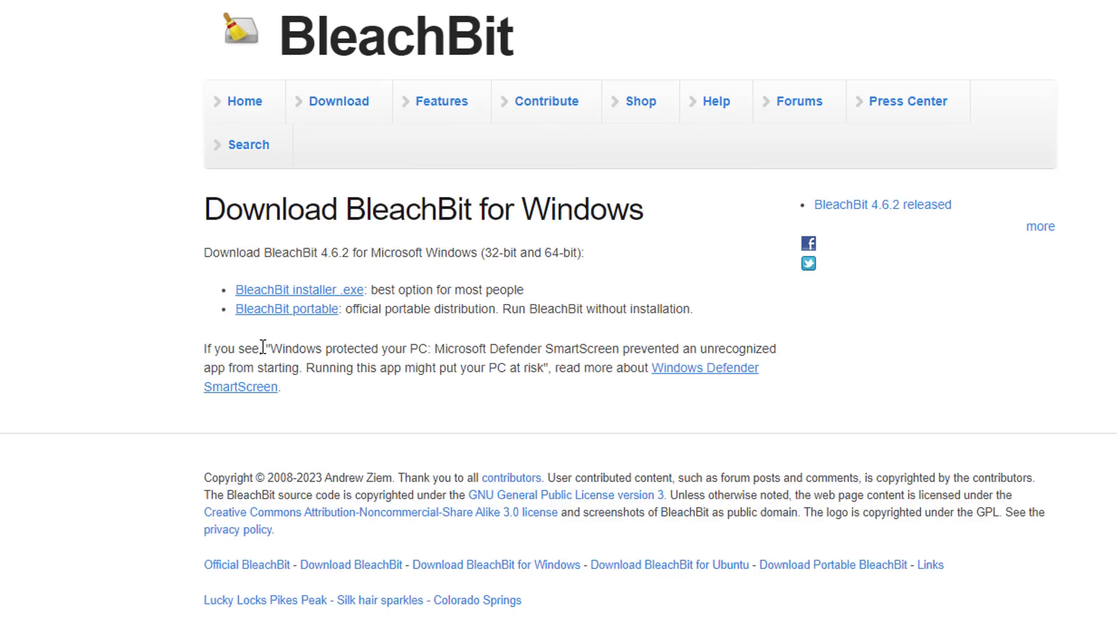
click(314, 291)
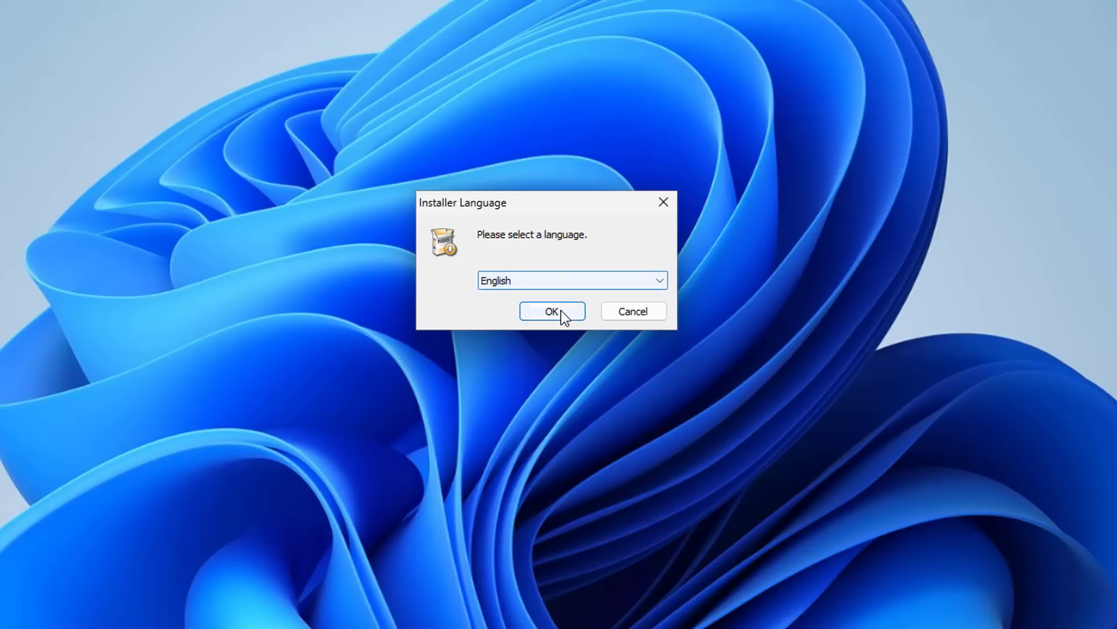
- Start BleachBit Setup in English and accept the terms of the License Agreement
click(560, 314)
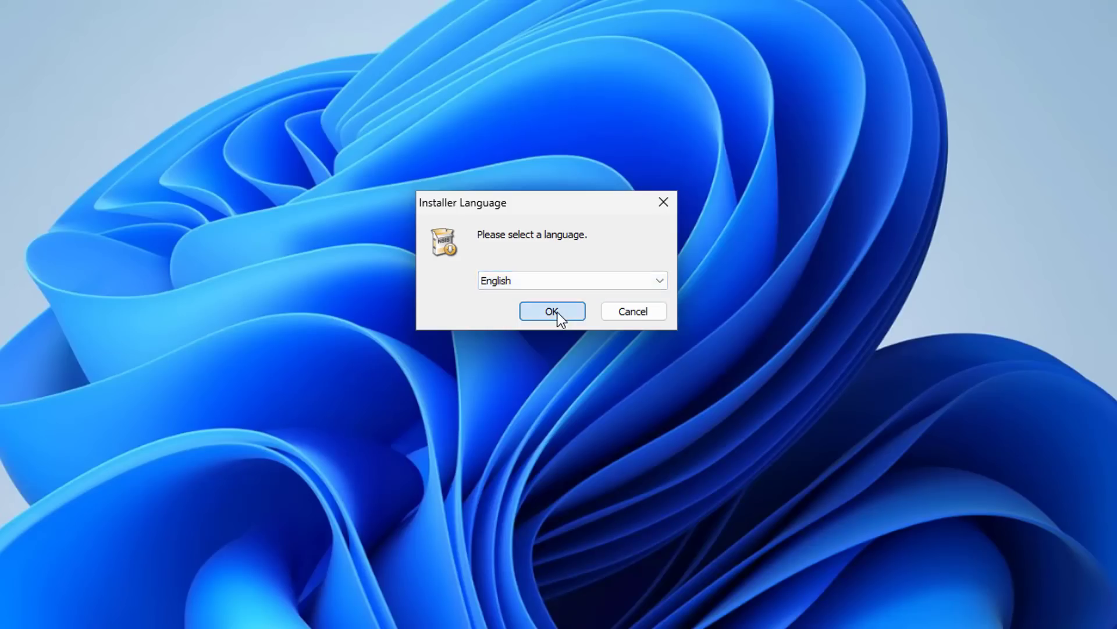
click(658, 418)
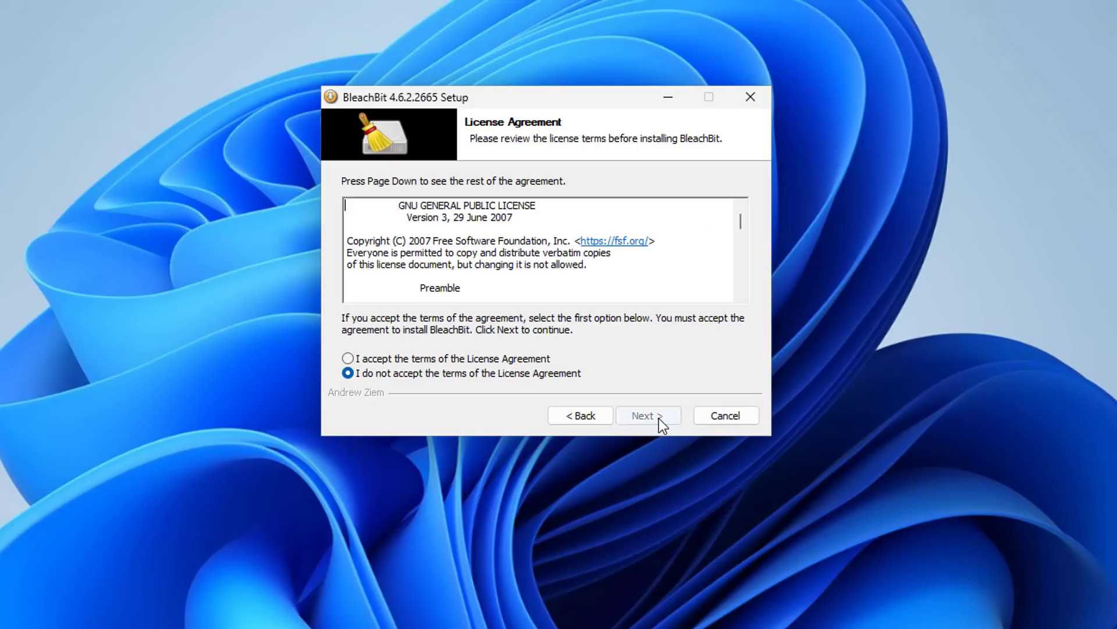
click(418, 359)
click(660, 417)
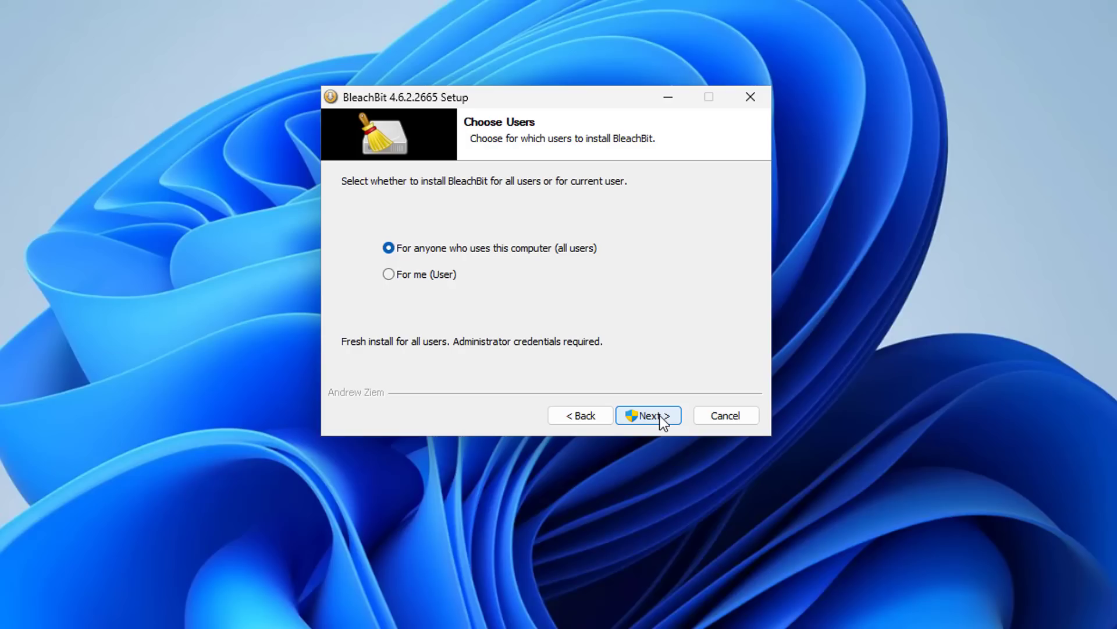
- Install BleachBit for all users, allow it to change the device, and finish setup with Run BleachBit enabled
click(659, 414)
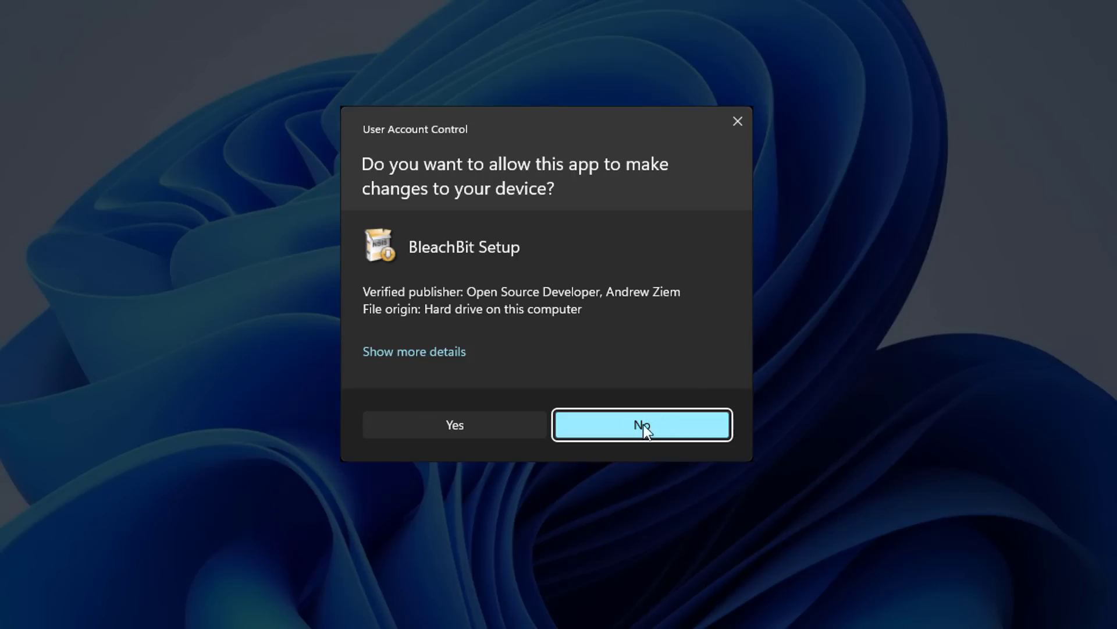
click(470, 426)
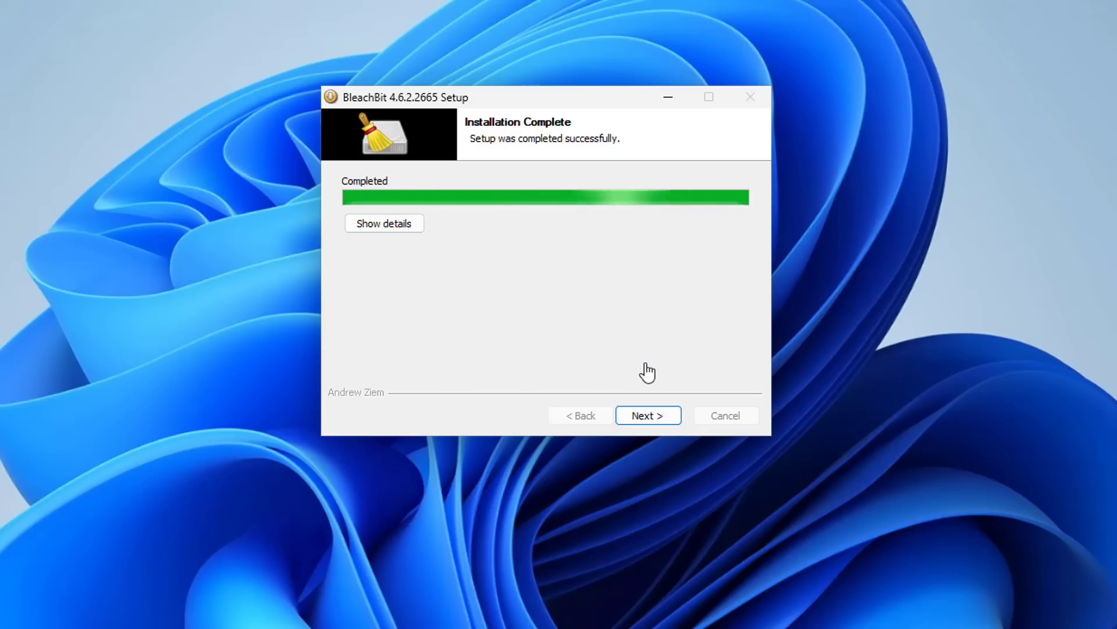
click(647, 421)
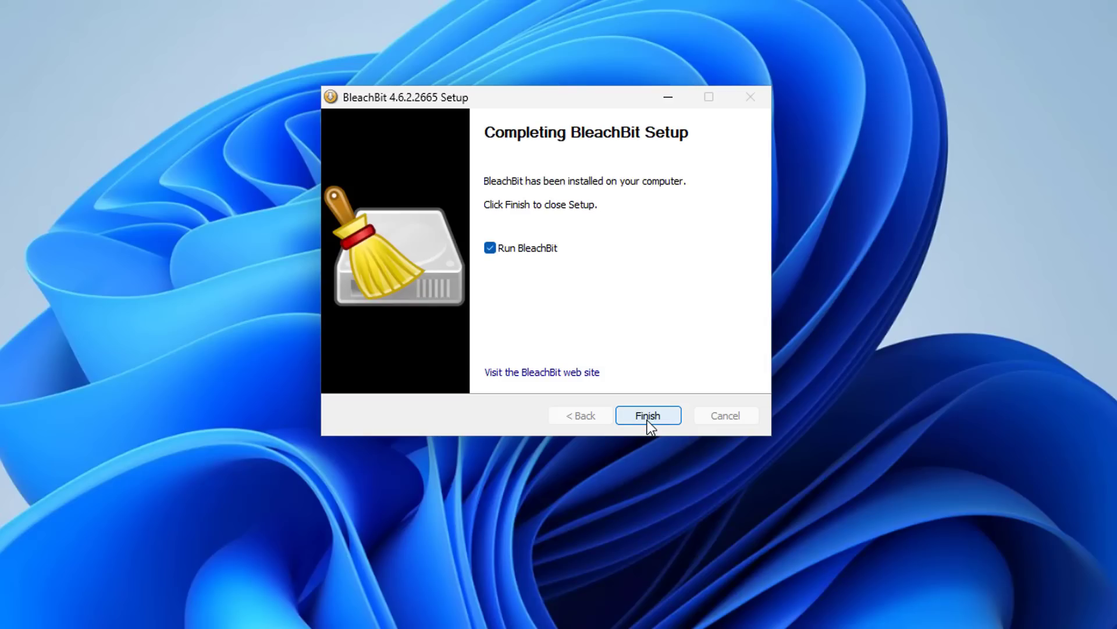
click(647, 416)
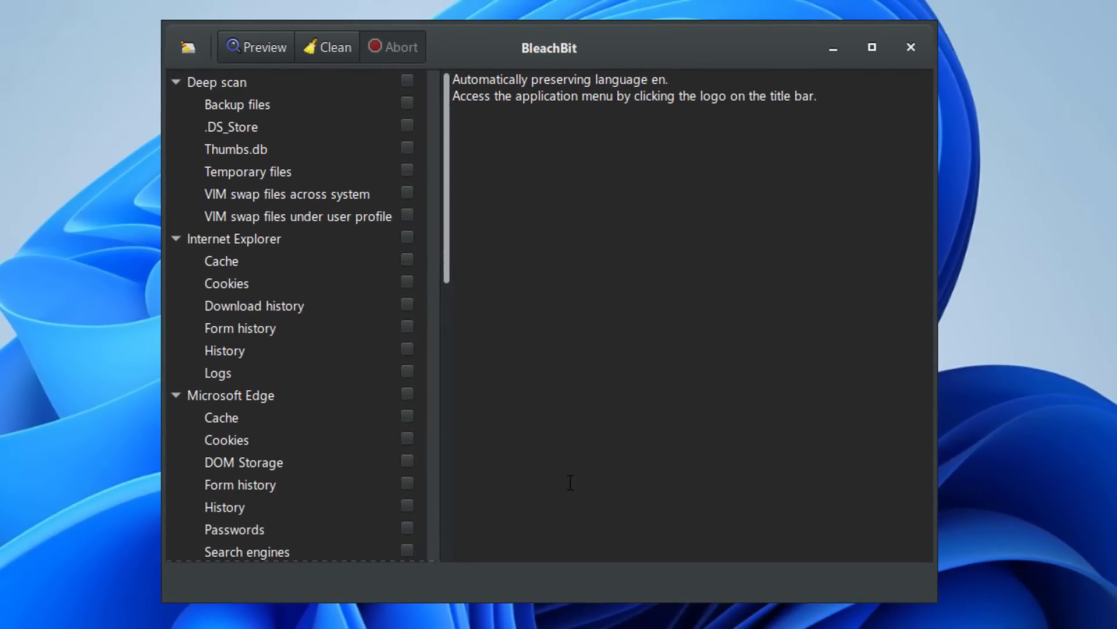
- Review the General, Custom, Drives and Whitelist preferences of BleachBit, and close them
click(188, 48)
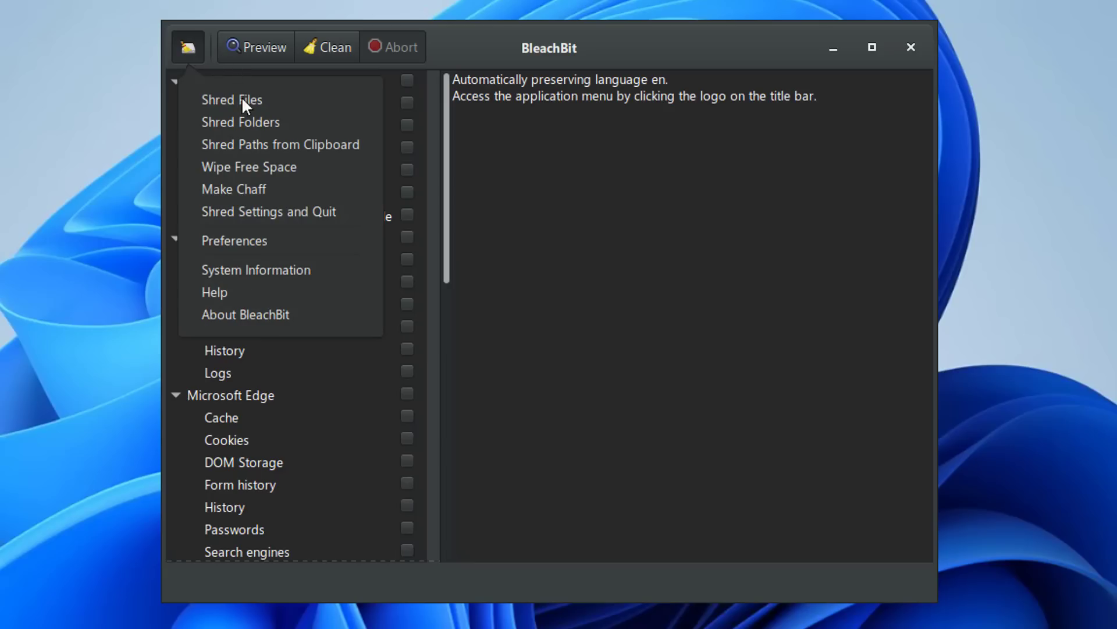
click(251, 245)
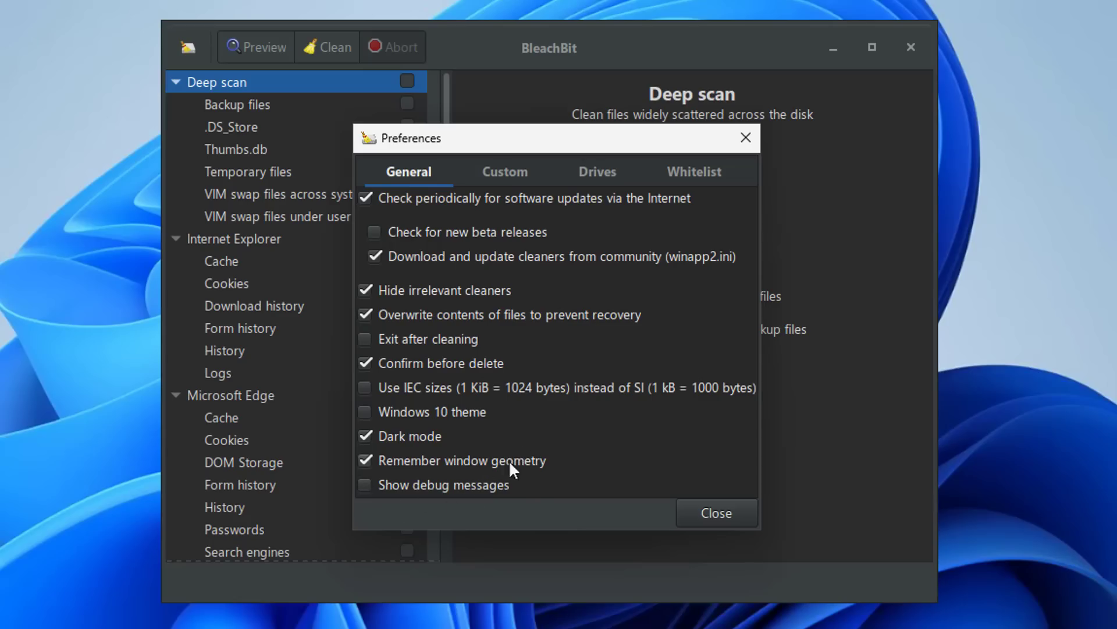
click(505, 172)
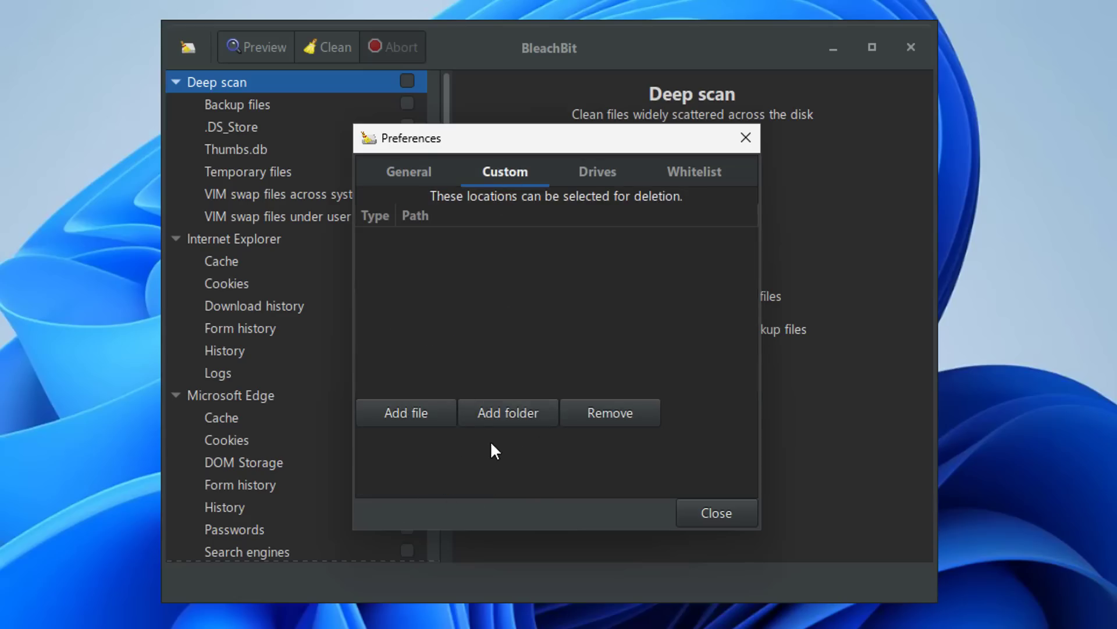
click(593, 180)
click(664, 184)
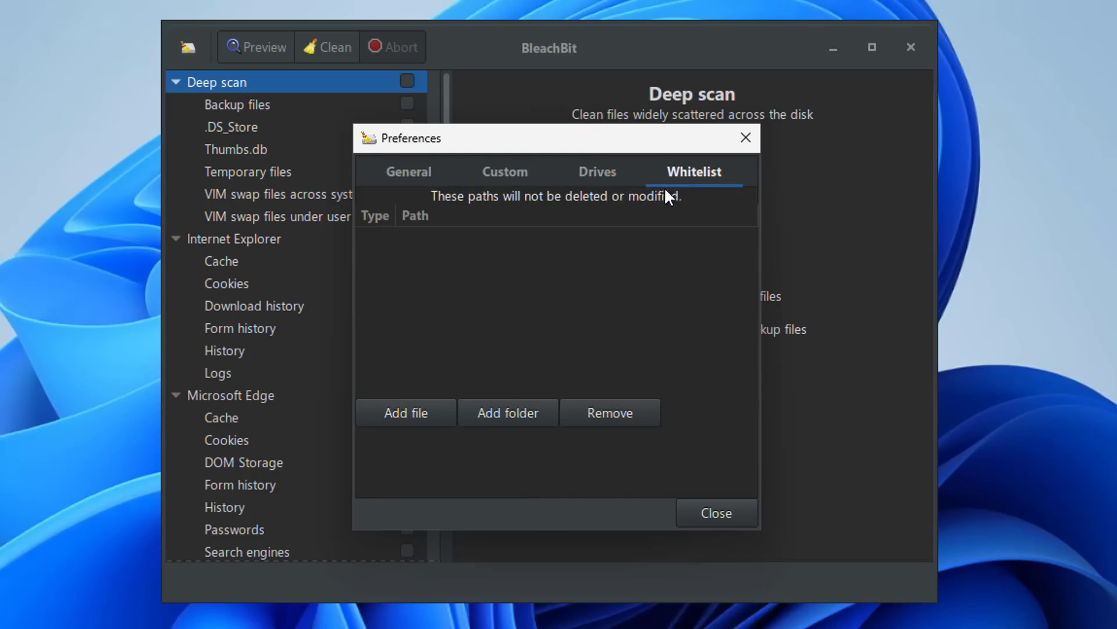
click(396, 169)
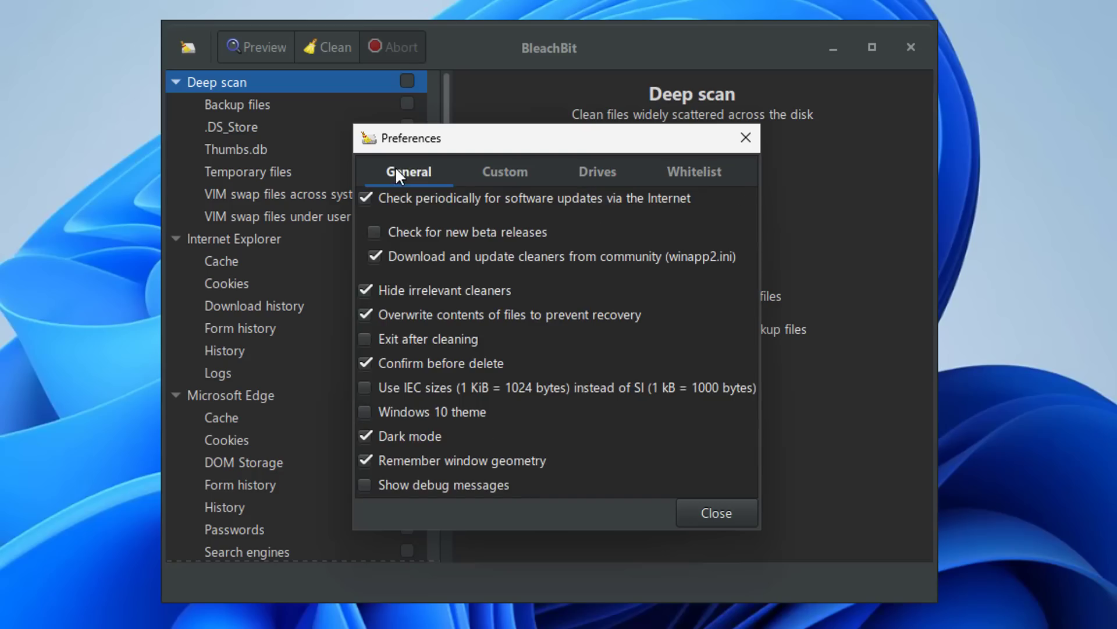
click(720, 508)
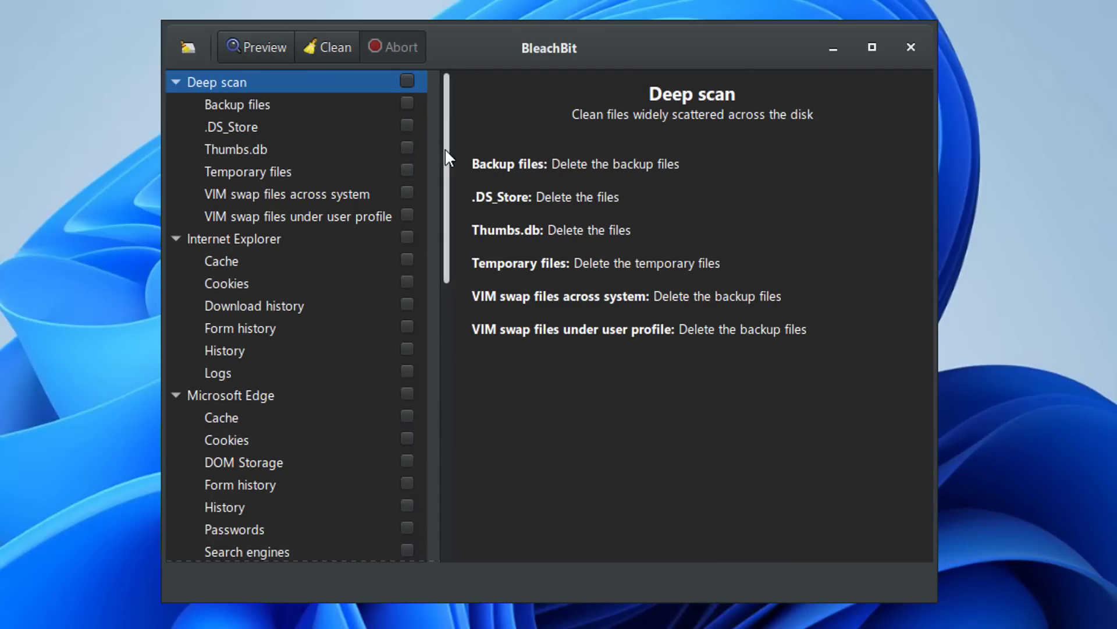
- Recheck the General preferences, and restart BleachBit with permission to make changes to the device
mouse_move(445, 147)
mouse_down()
mouse_move(452, 312)
mouse_move(430, 461)
mouse_move(438, 145)
mouse_up()
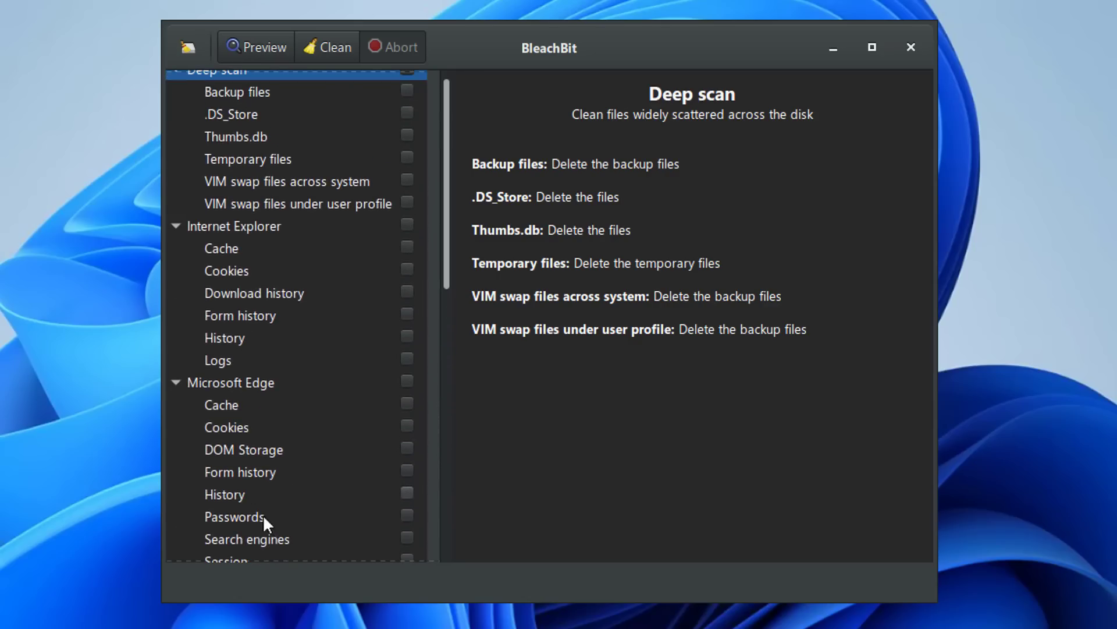
click(187, 47)
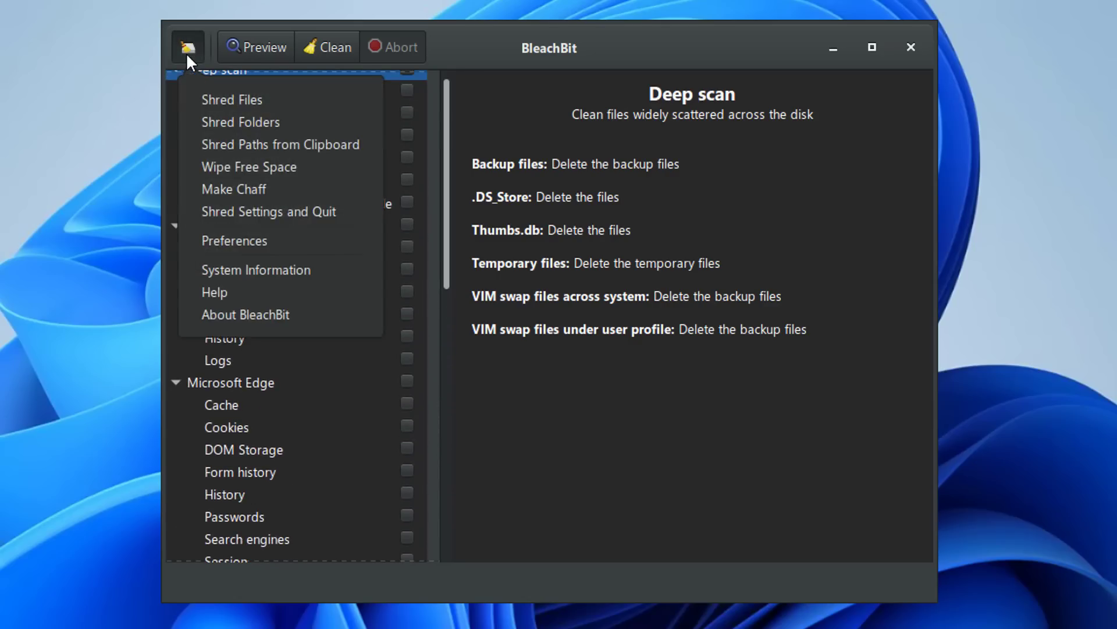
click(229, 242)
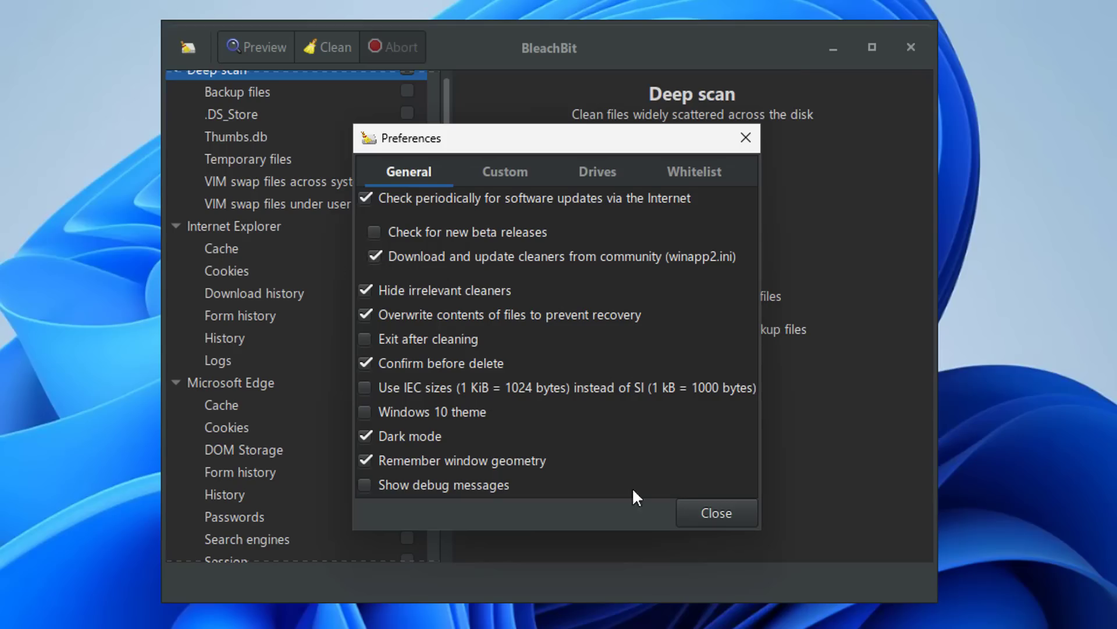
click(722, 511)
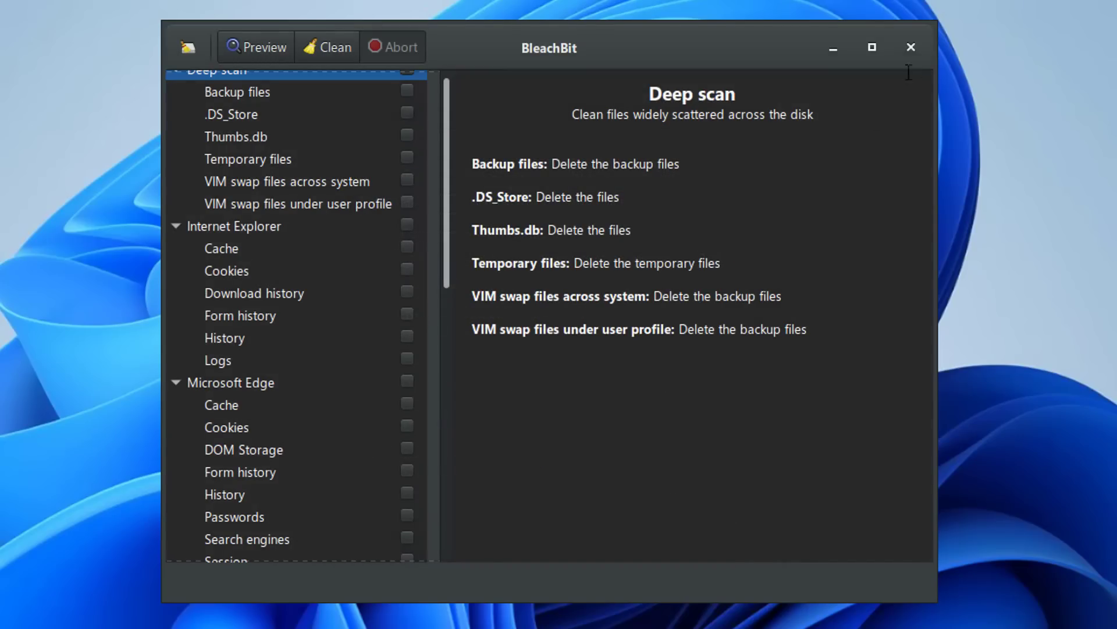
click(912, 48)
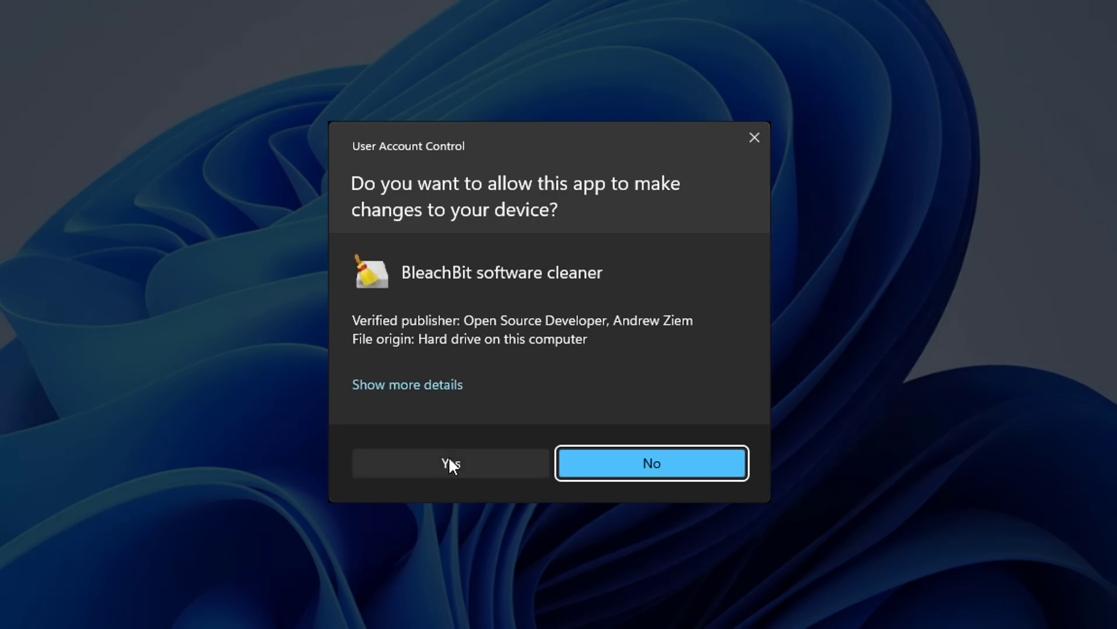
click(449, 464)
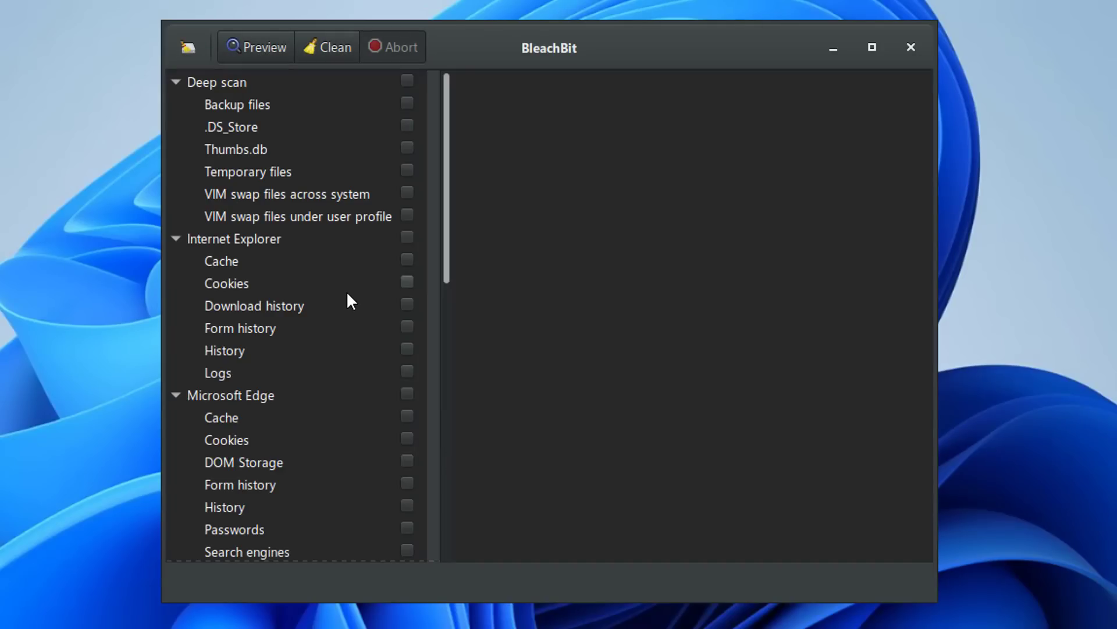
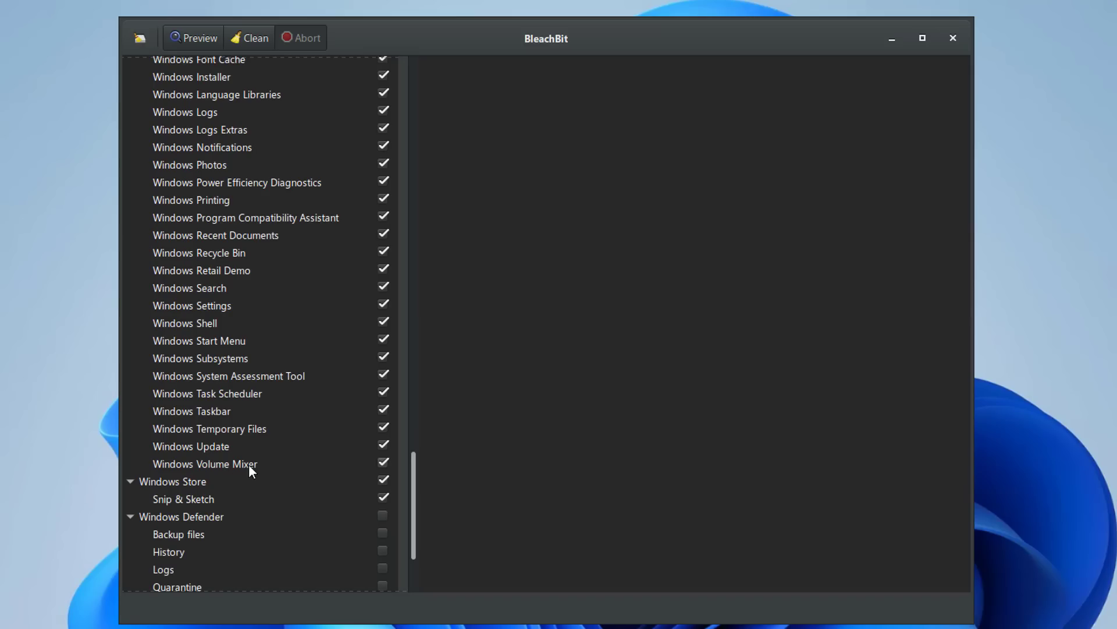
- Examine which cleaners are selected throughout the list, from Deep scan to Windows Explorer
scroll(284, 472, down, 3)
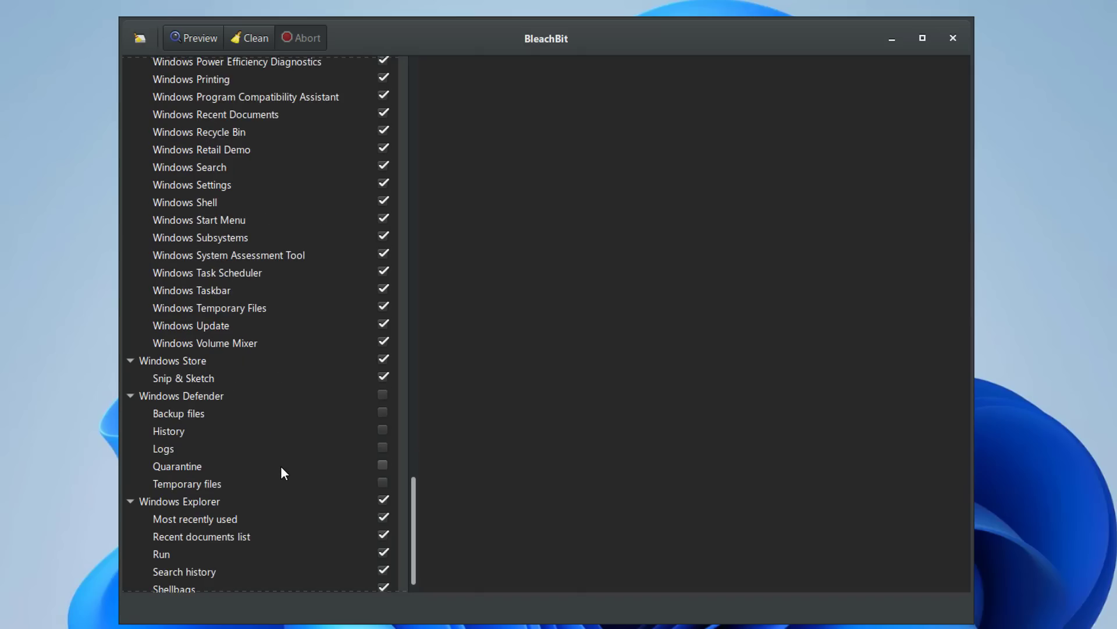
scroll(271, 480, down, 1)
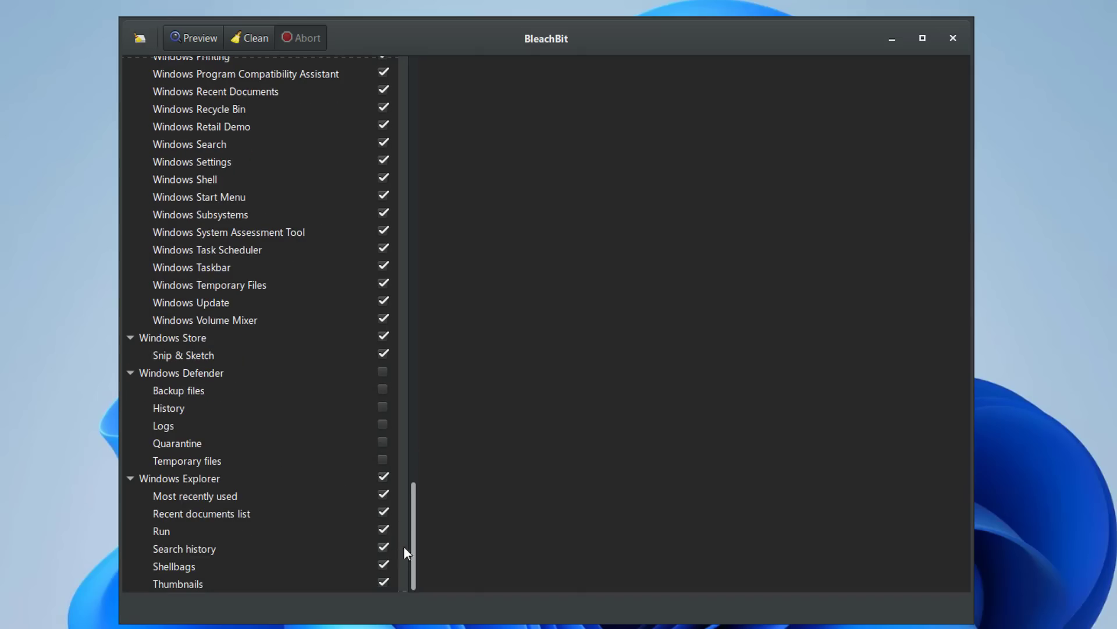
drag(414, 540, 399, 55)
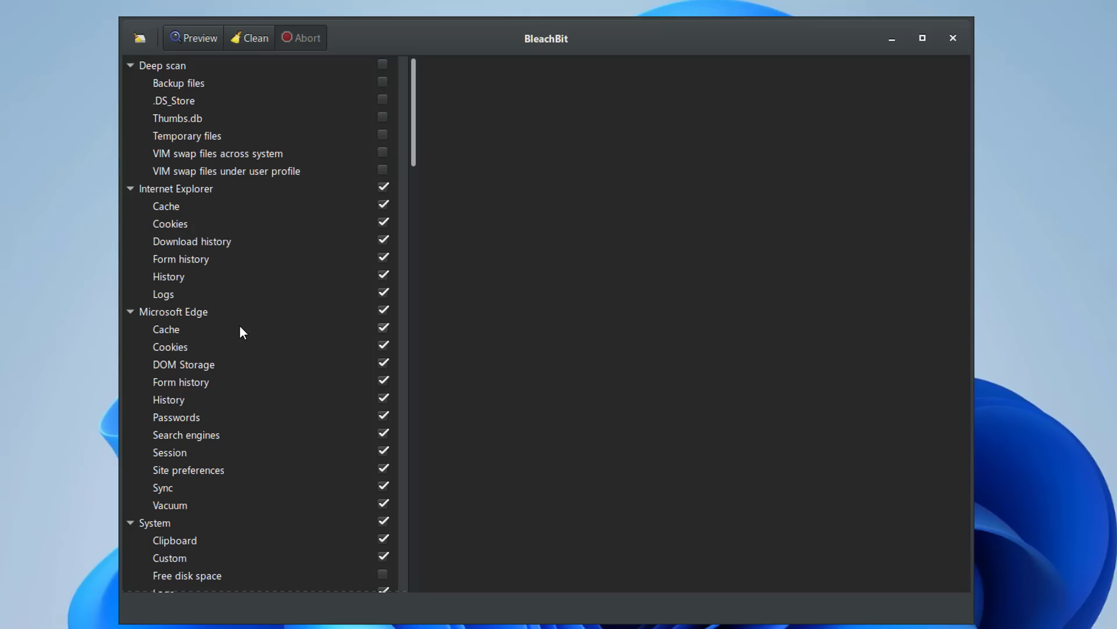
scroll(235, 339, down, 4)
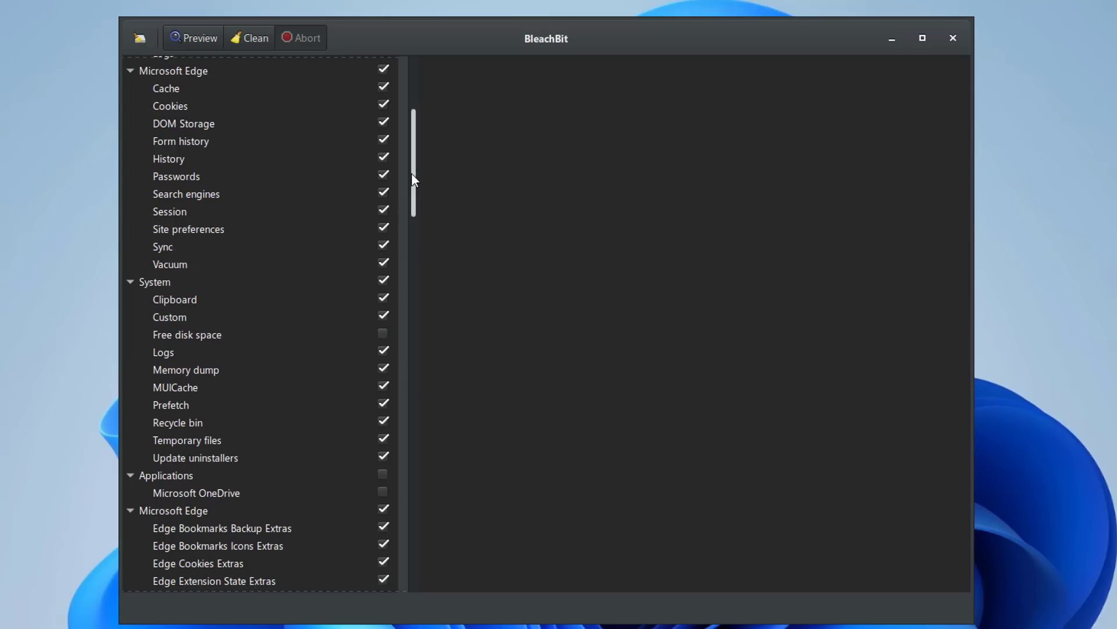
drag(412, 172, 419, 98)
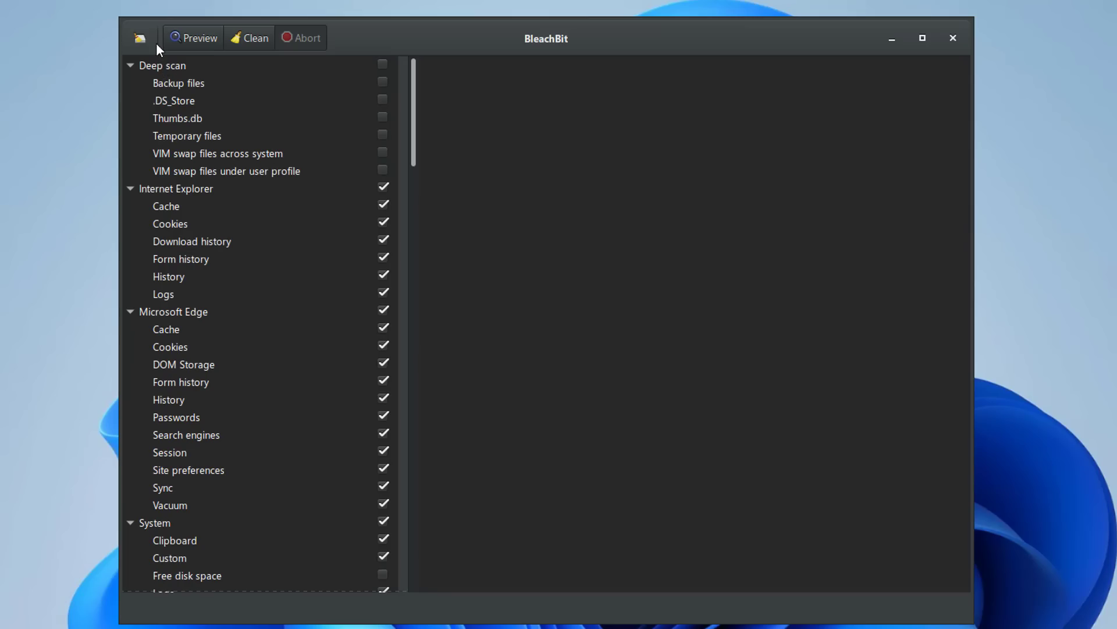
- Look through the General, Custom, Drives and Whitelist preferences once more, and close BleachBit
click(140, 39)
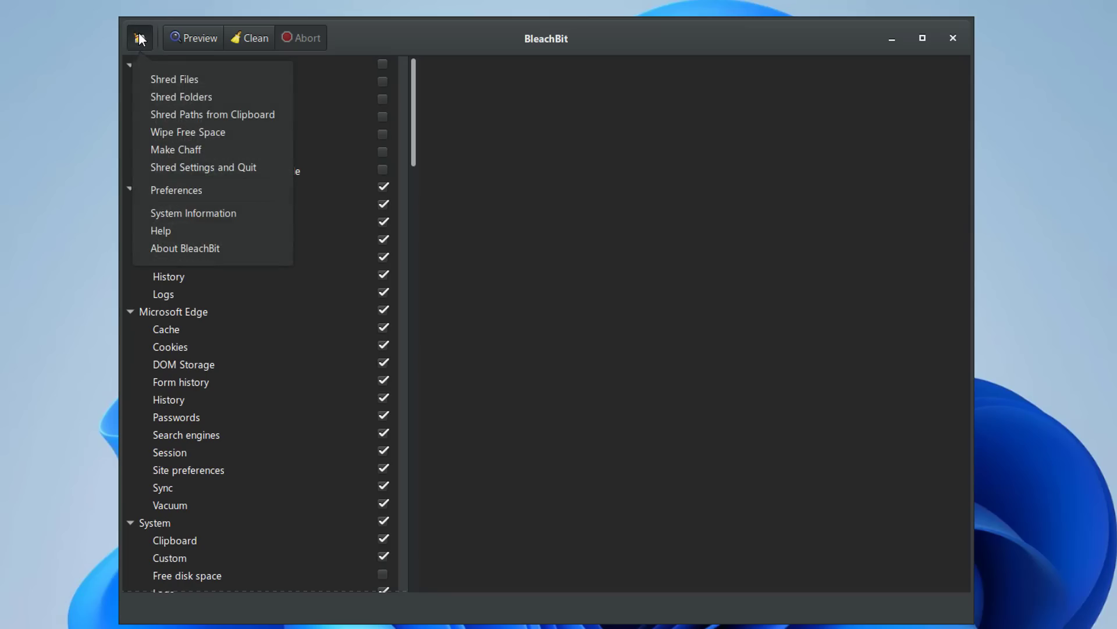
click(191, 190)
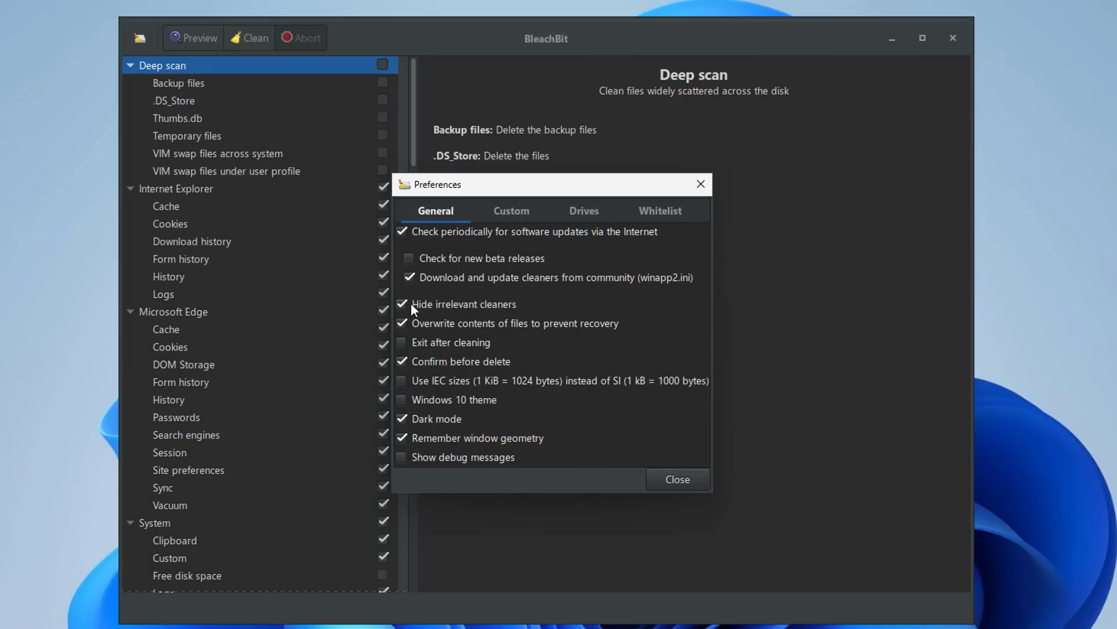
click(516, 212)
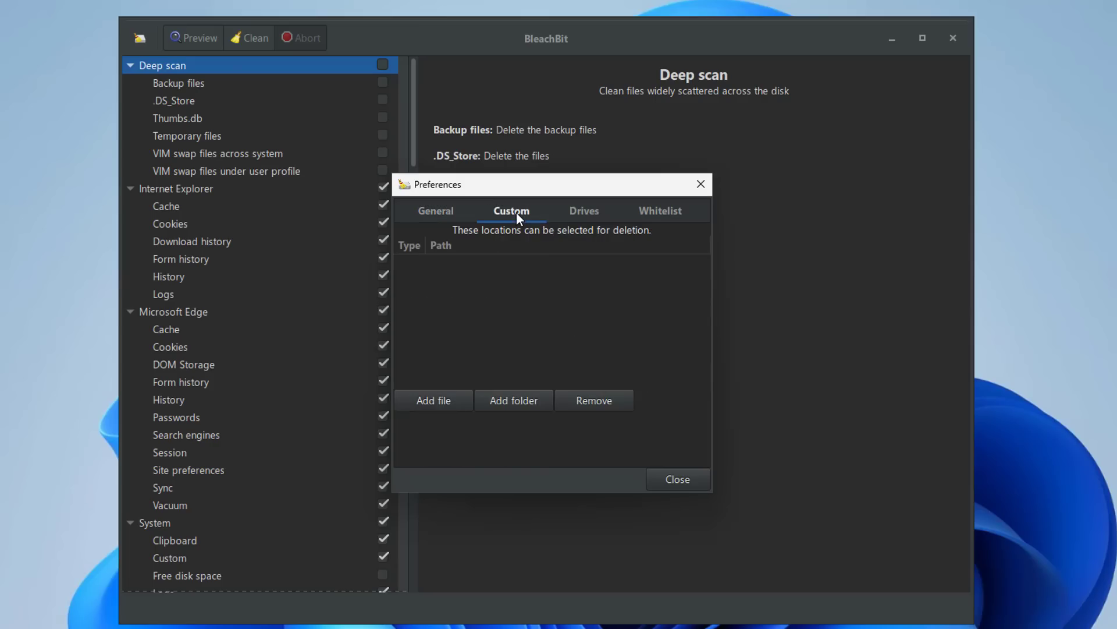
click(589, 211)
click(637, 213)
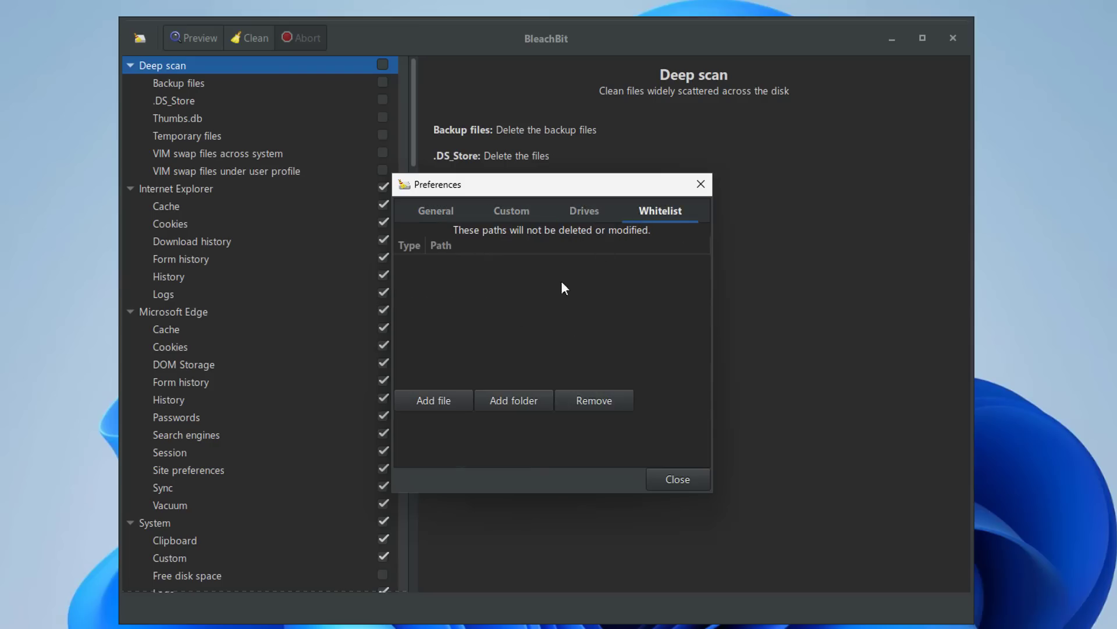
click(681, 479)
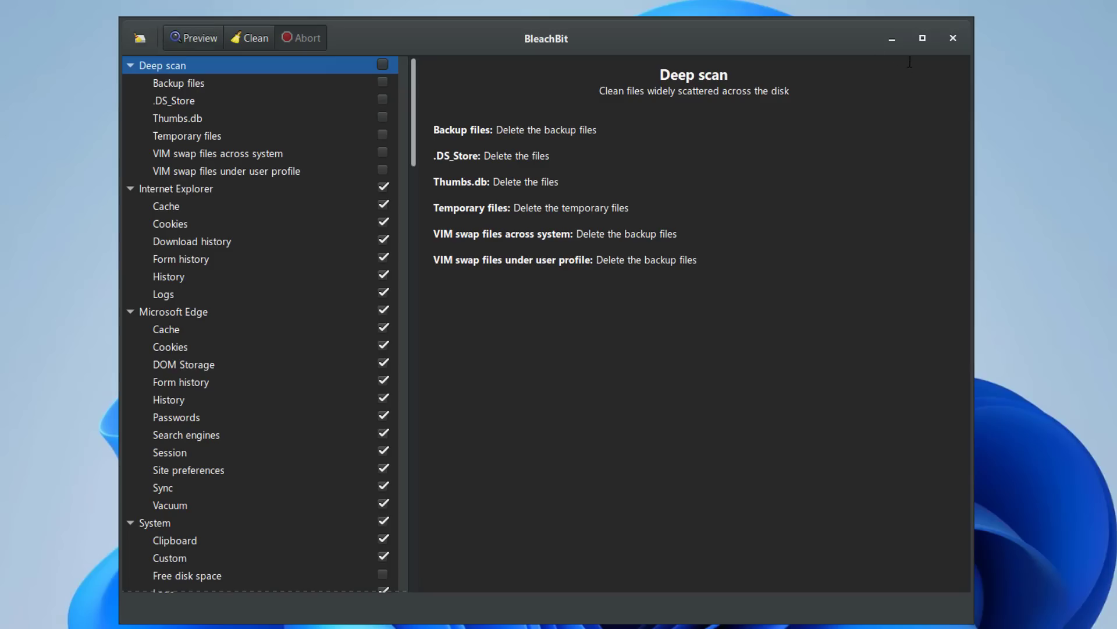
click(956, 38)
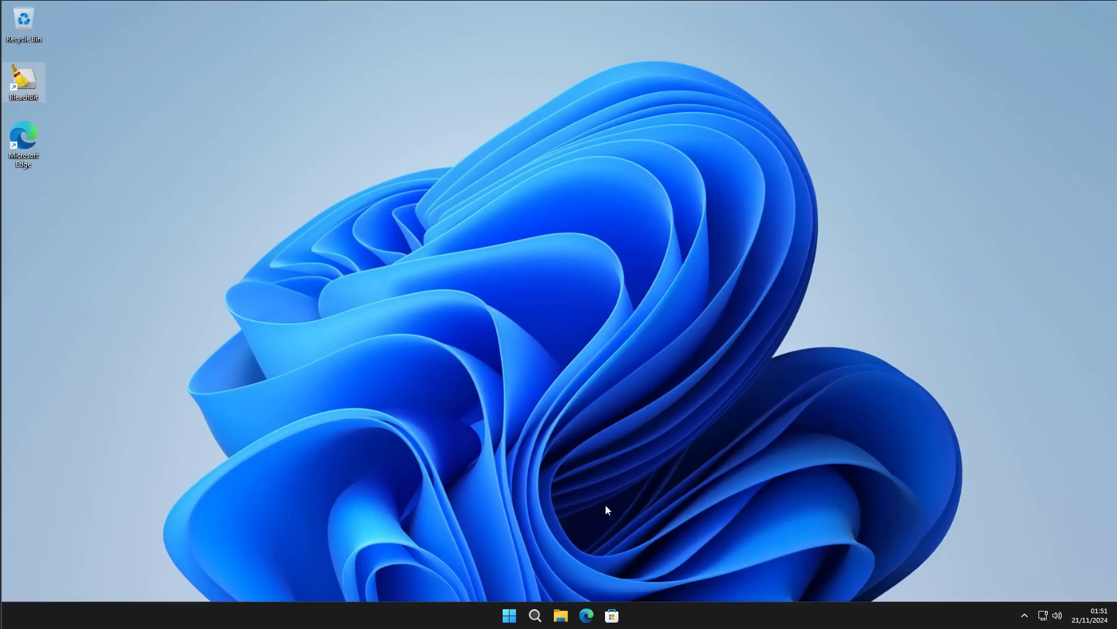
- Find and open Windows Task Scheduler, and display the tasks in the Task Scheduler Library
click(510, 617)
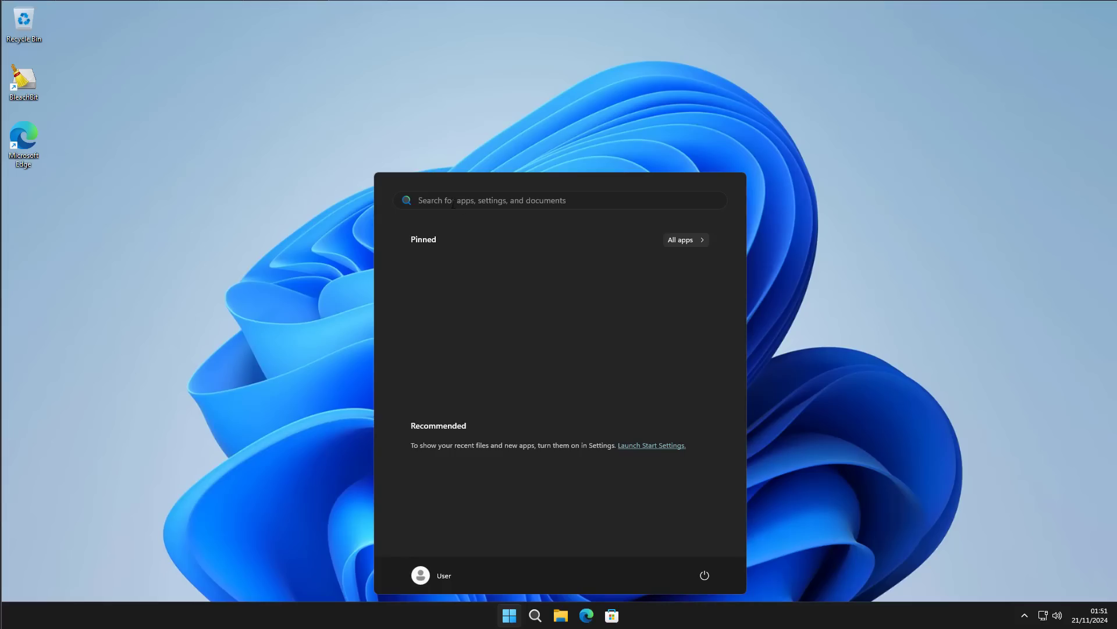
text(t)
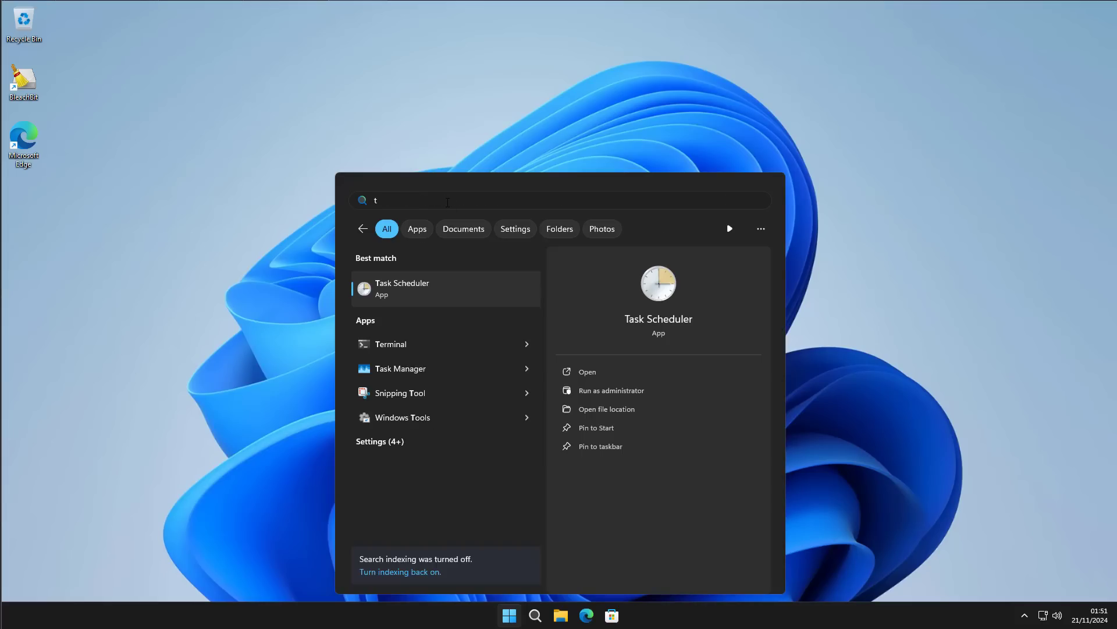
text(a)
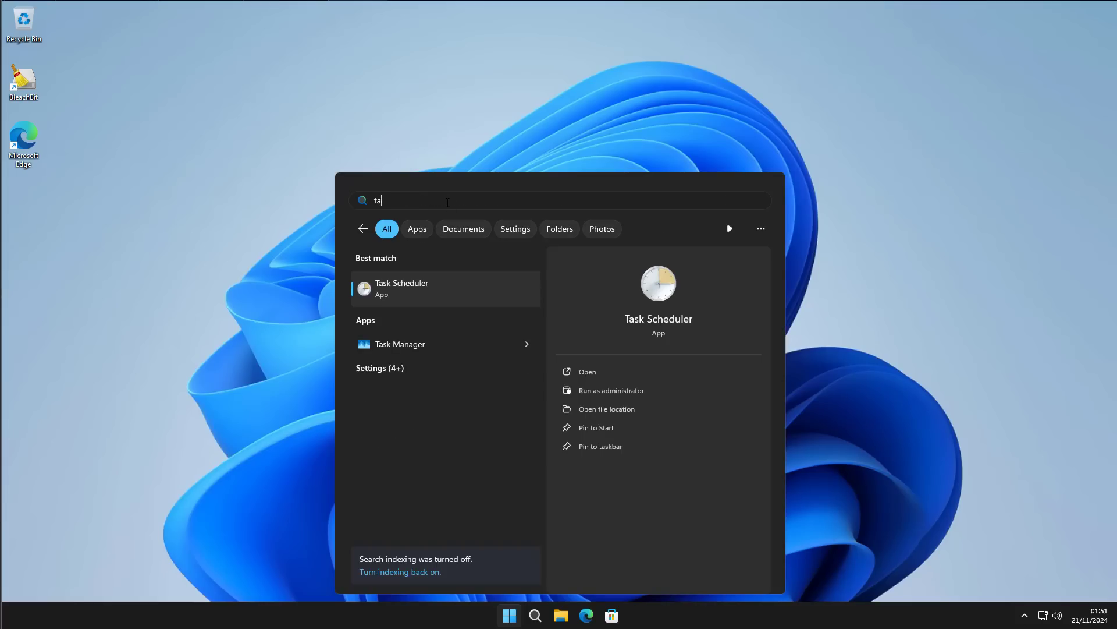
text(sk scheduler)
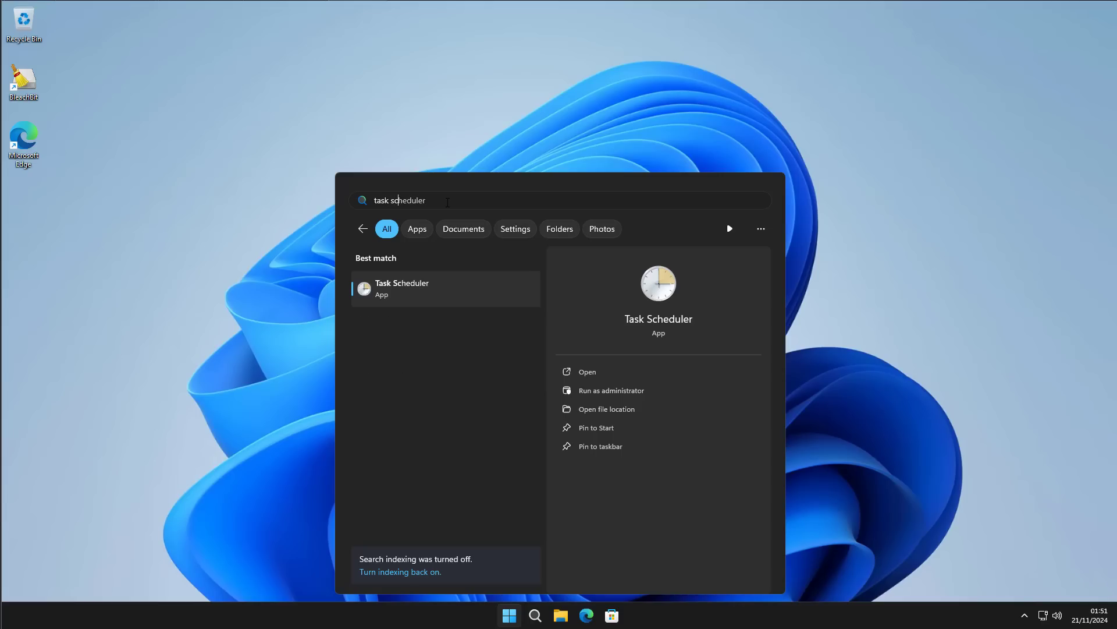
click(412, 290)
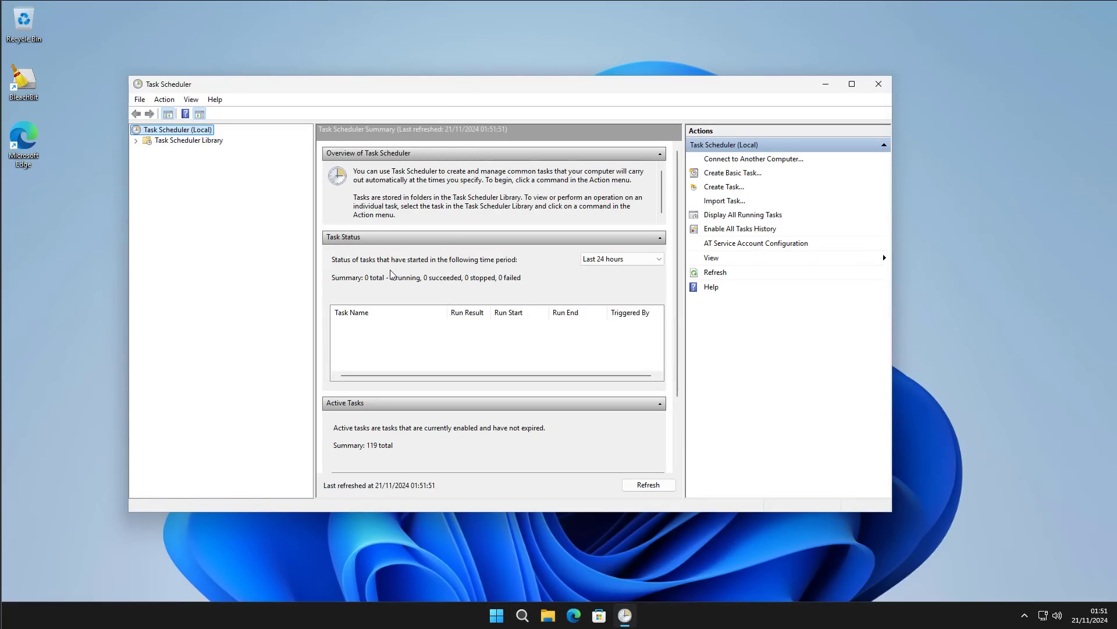
click(176, 140)
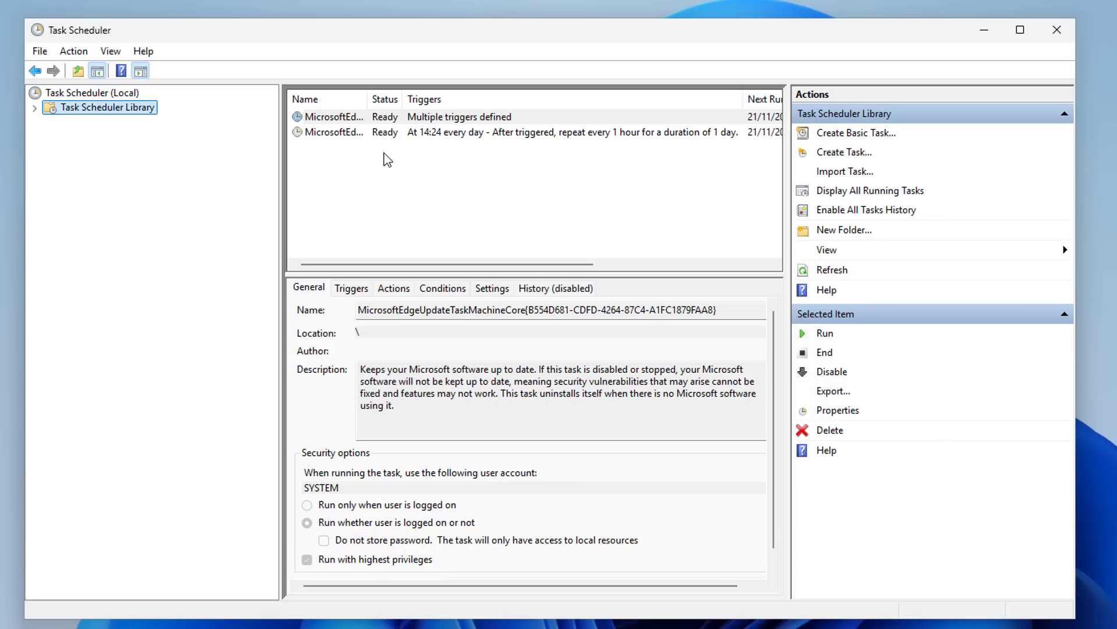
- Start a new basic task named "BleechBit" with the description "Automatic Cleaning"
click(848, 134)
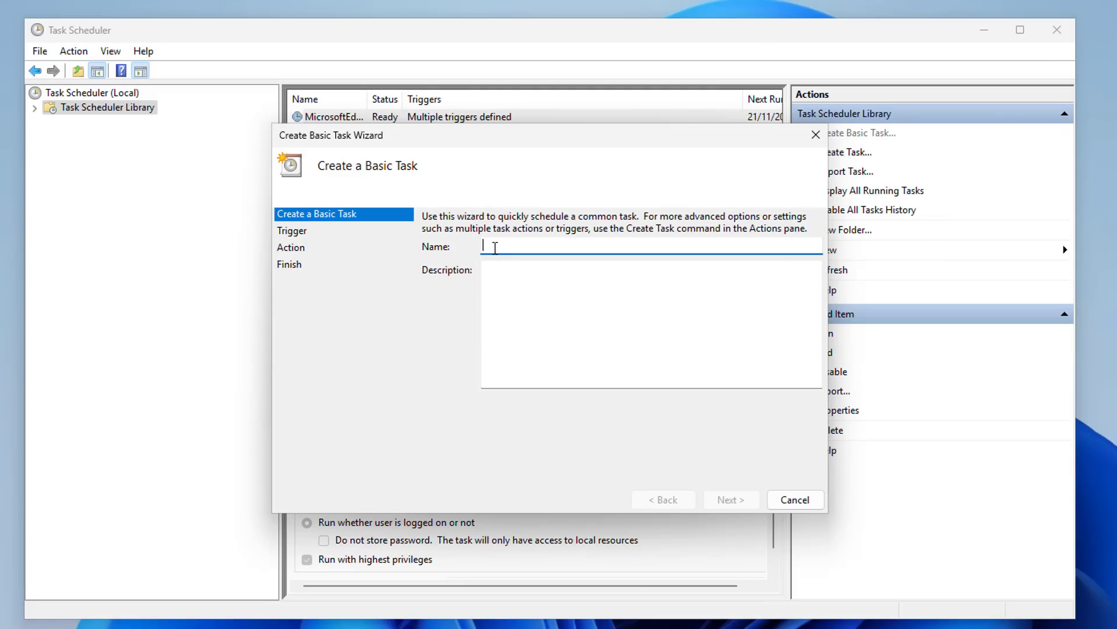
text(BleachBit)
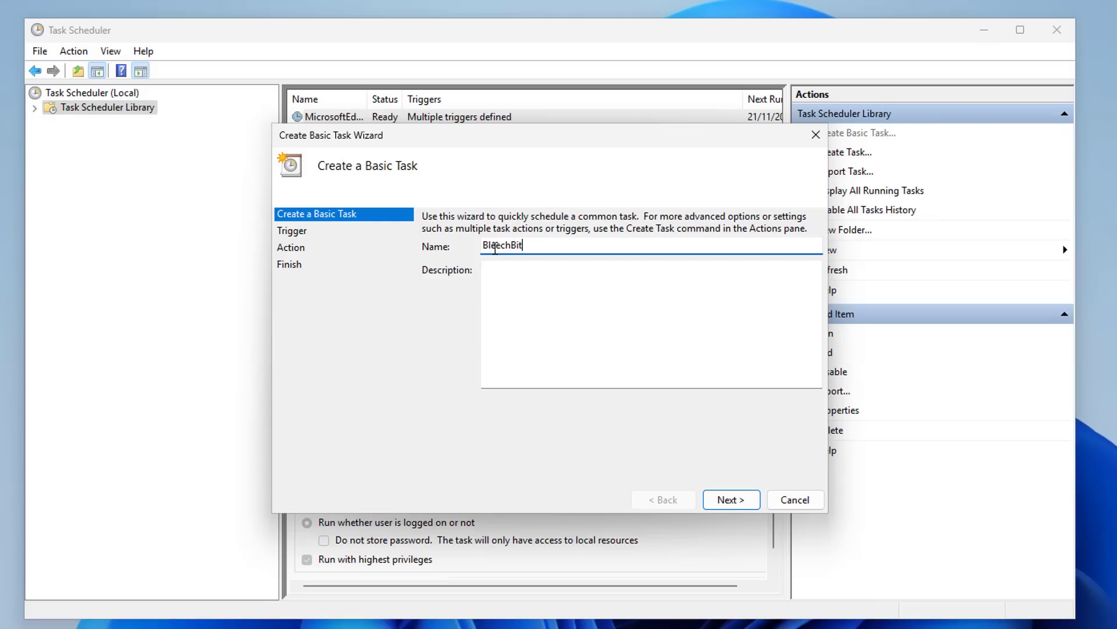
click(541, 277)
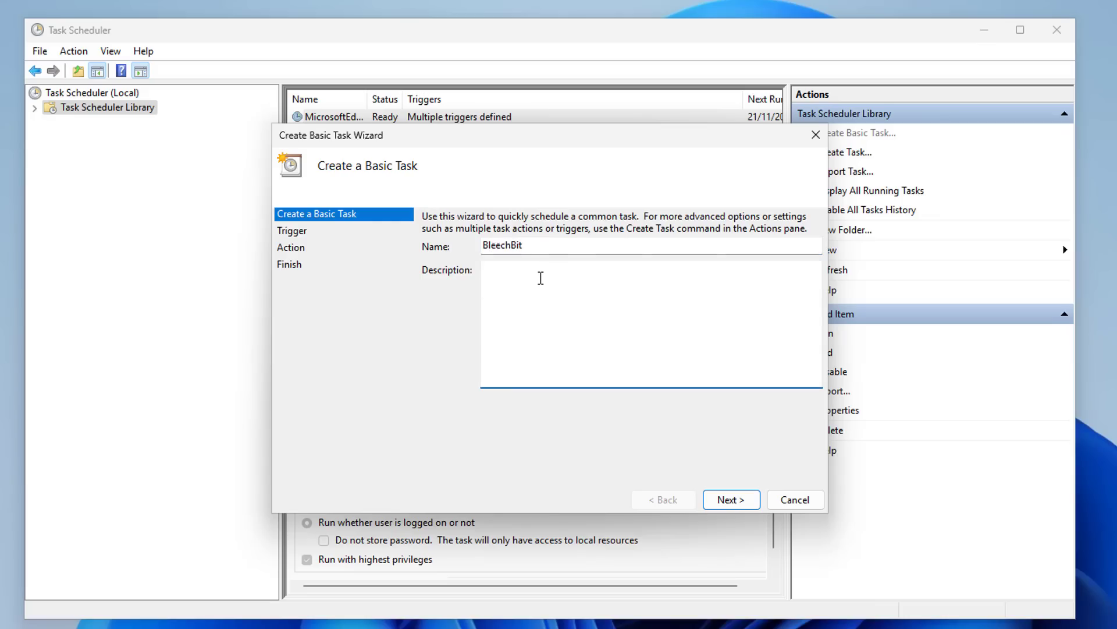
text(Automatic Cleaning)
click(722, 499)
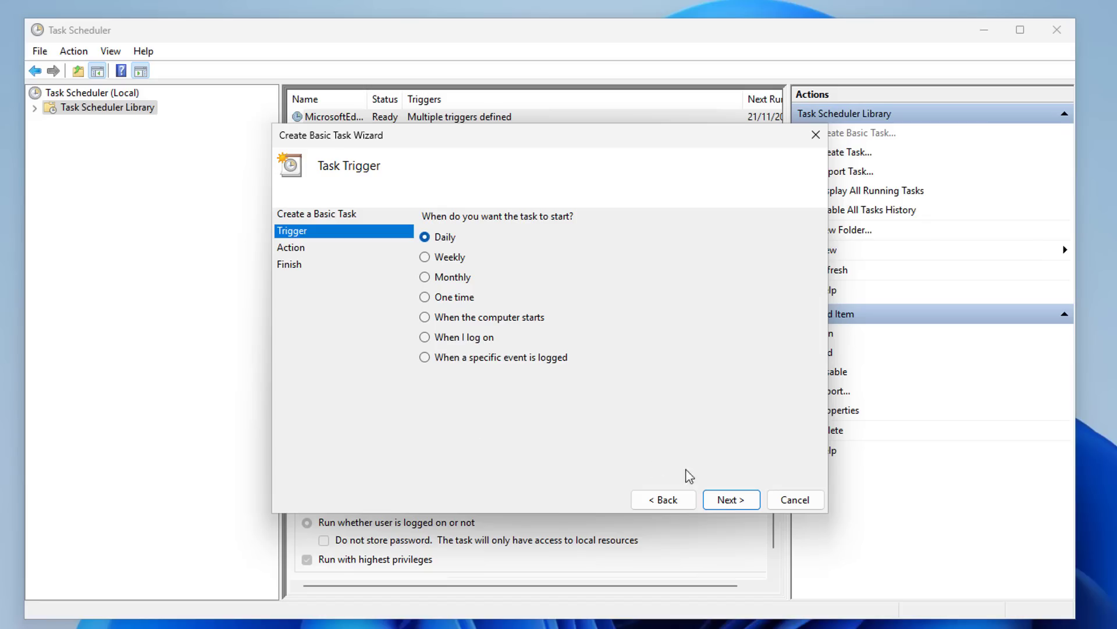
- Give the task a Daily trigger starting 21/11/2024 at 01:56, recurring every 1 day
click(727, 502)
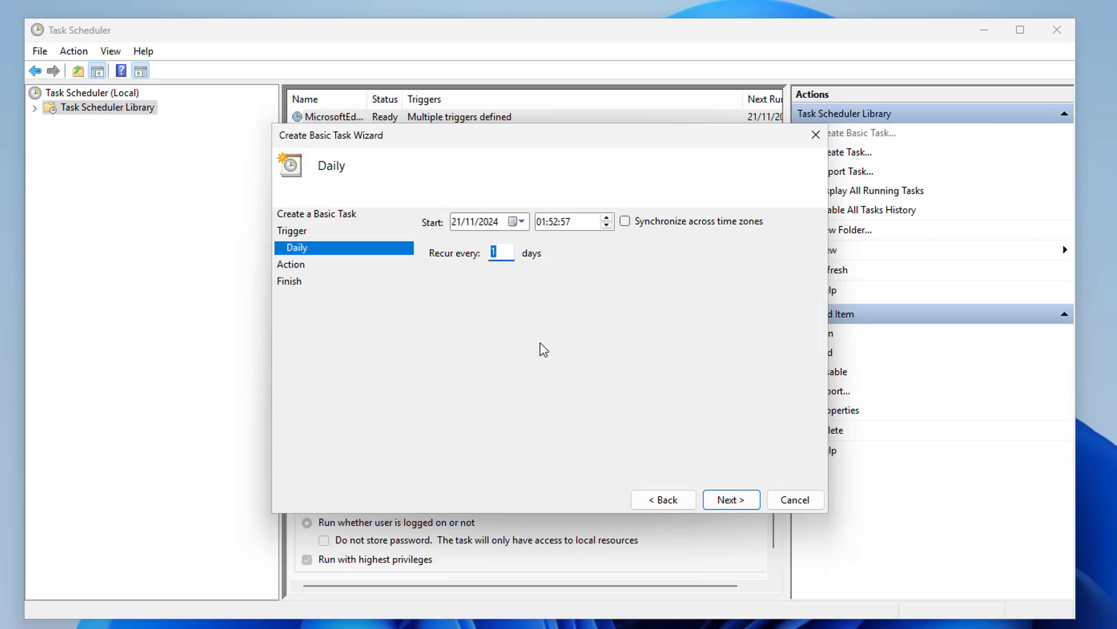
click(459, 224)
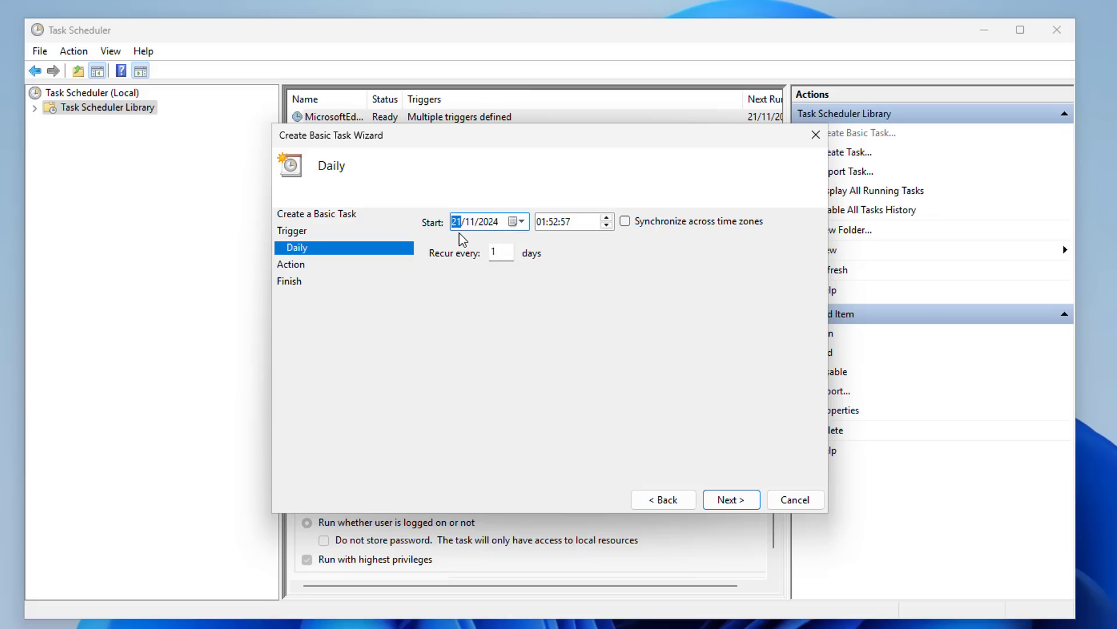
click(557, 224)
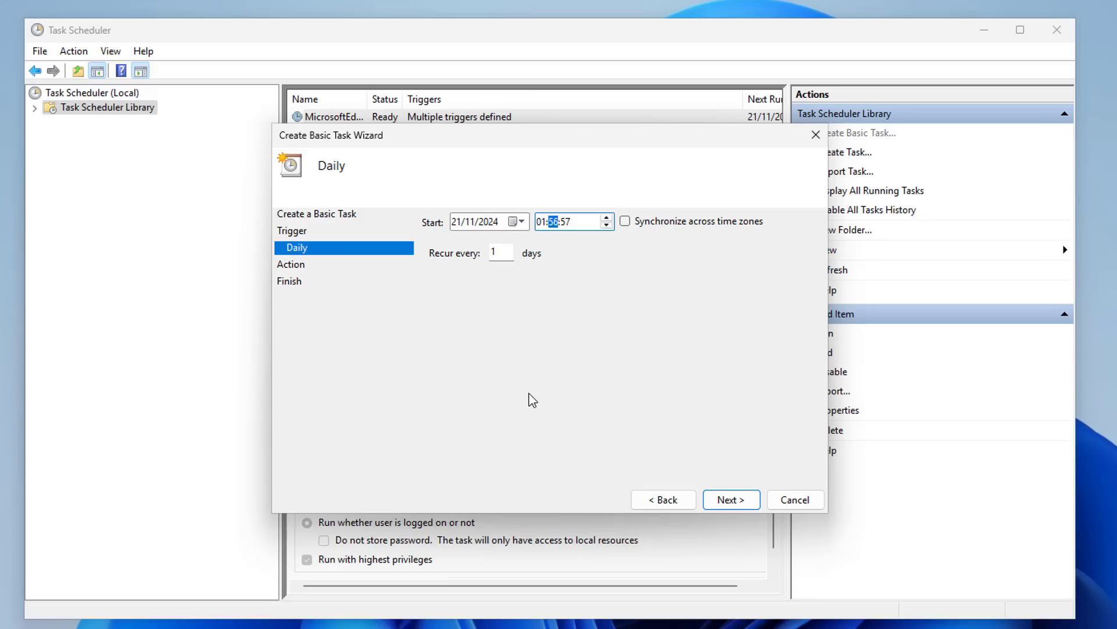
click(567, 222)
click(732, 504)
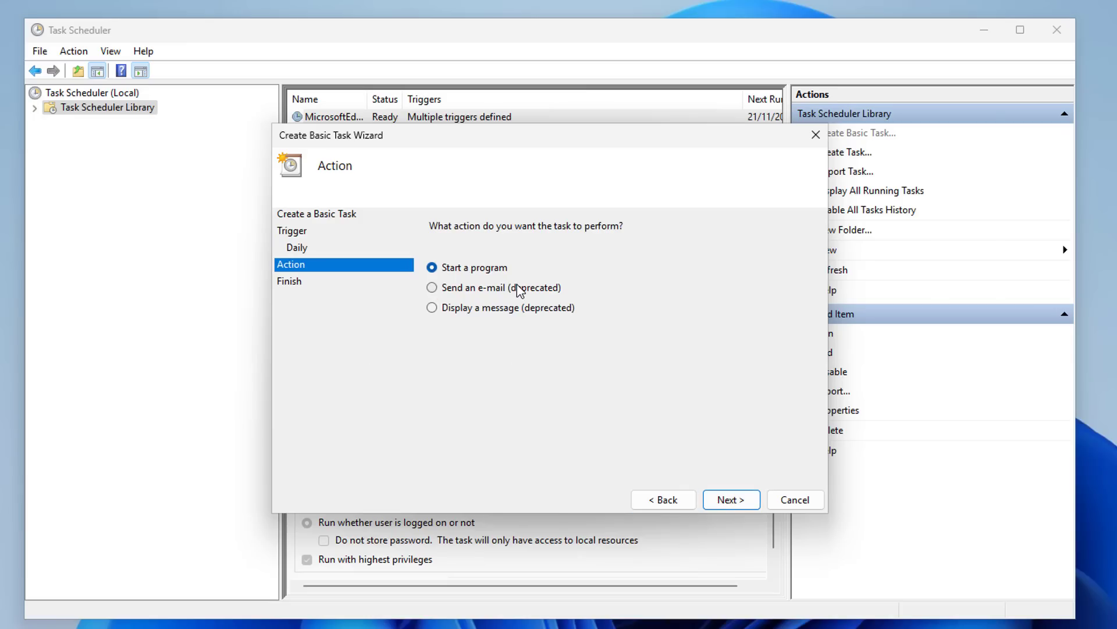
- Set the task's action to start the program bleachbit_console.exe from C:\Program Files (x86)\BleachBit
click(737, 504)
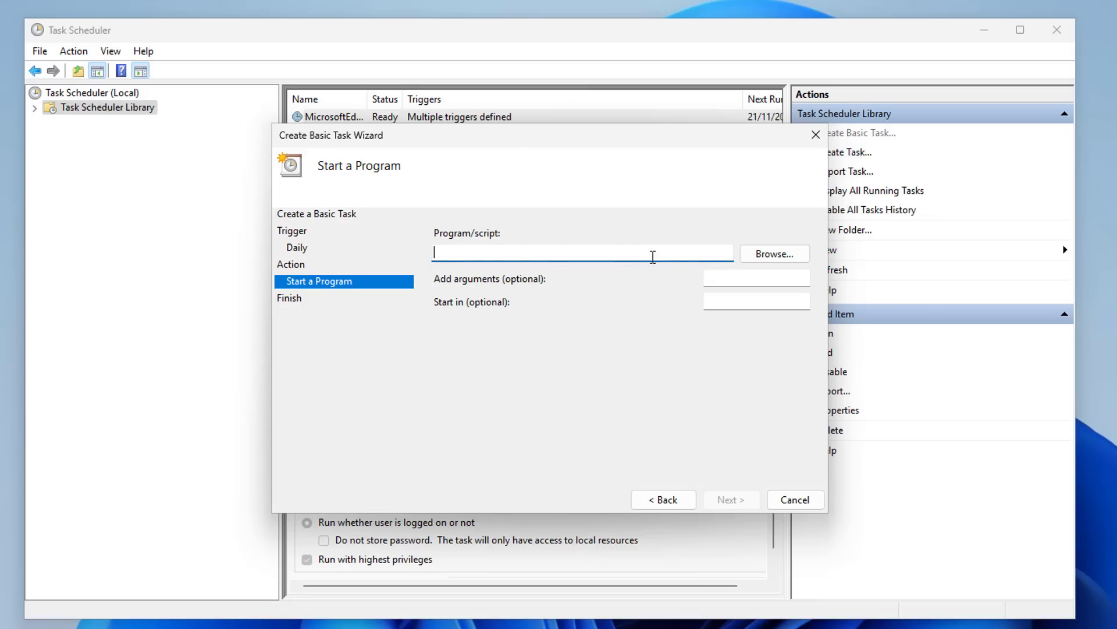
click(752, 254)
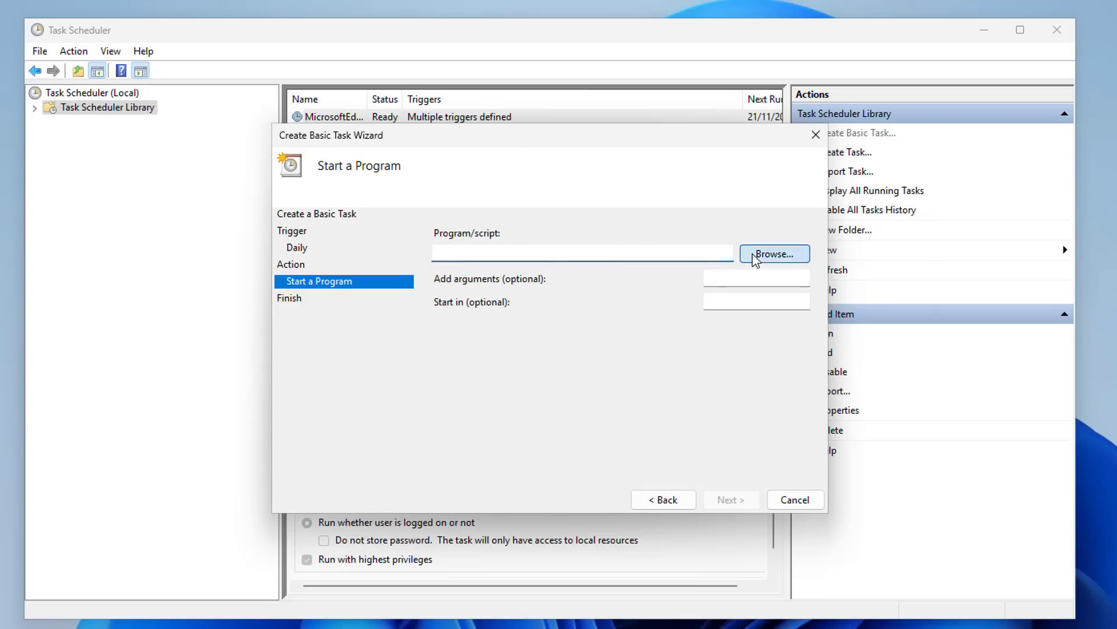
drag(683, 169, 559, 133)
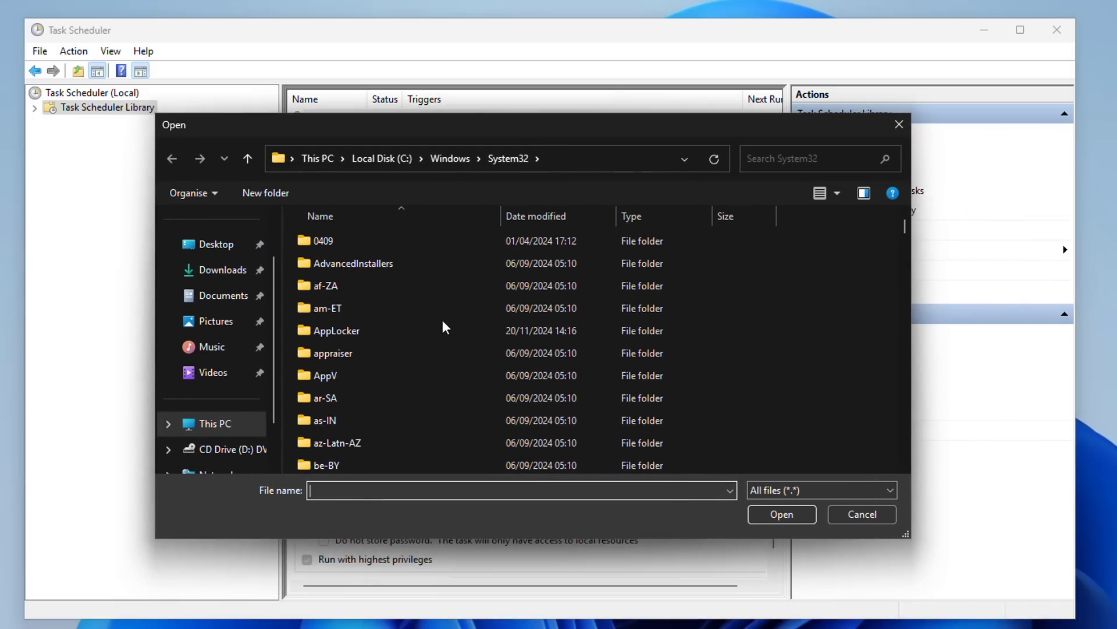
click(227, 423)
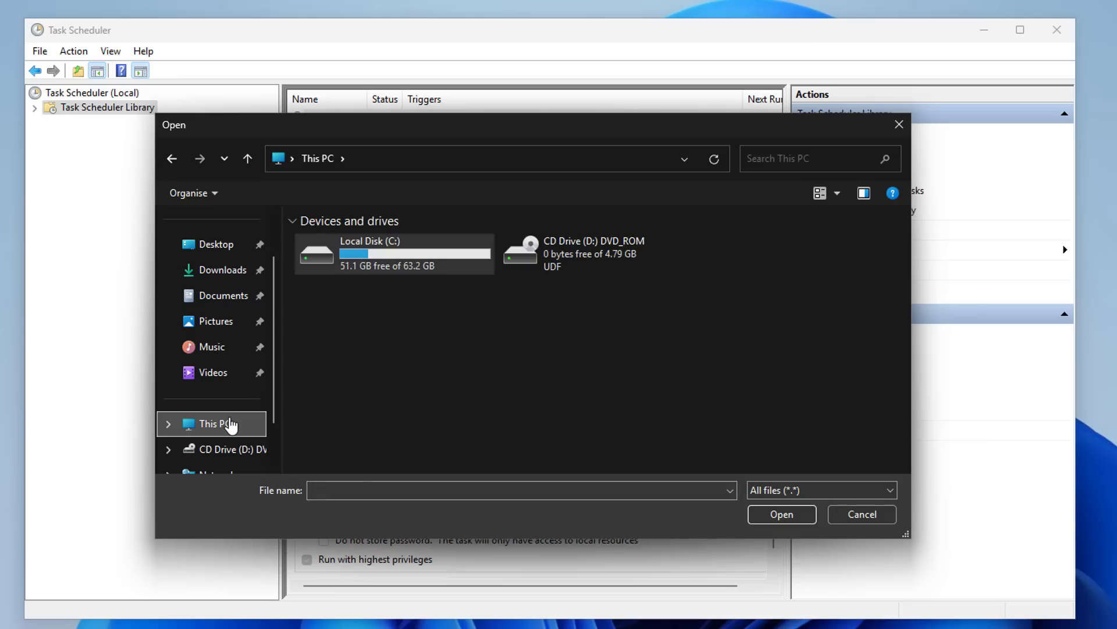
double_click(409, 258)
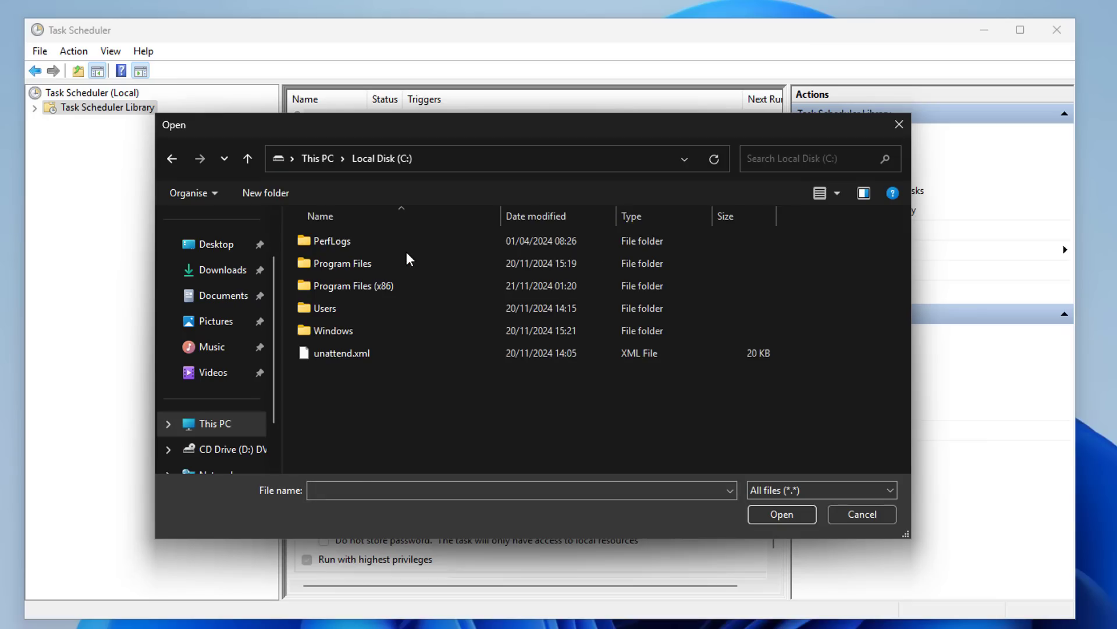
double_click(368, 286)
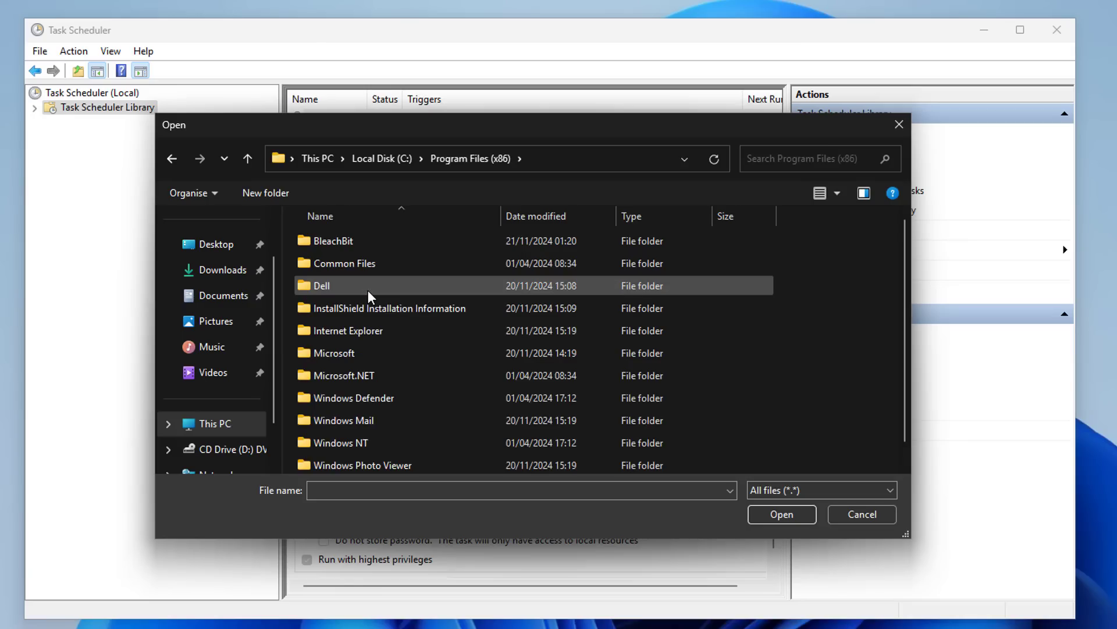
double_click(351, 249)
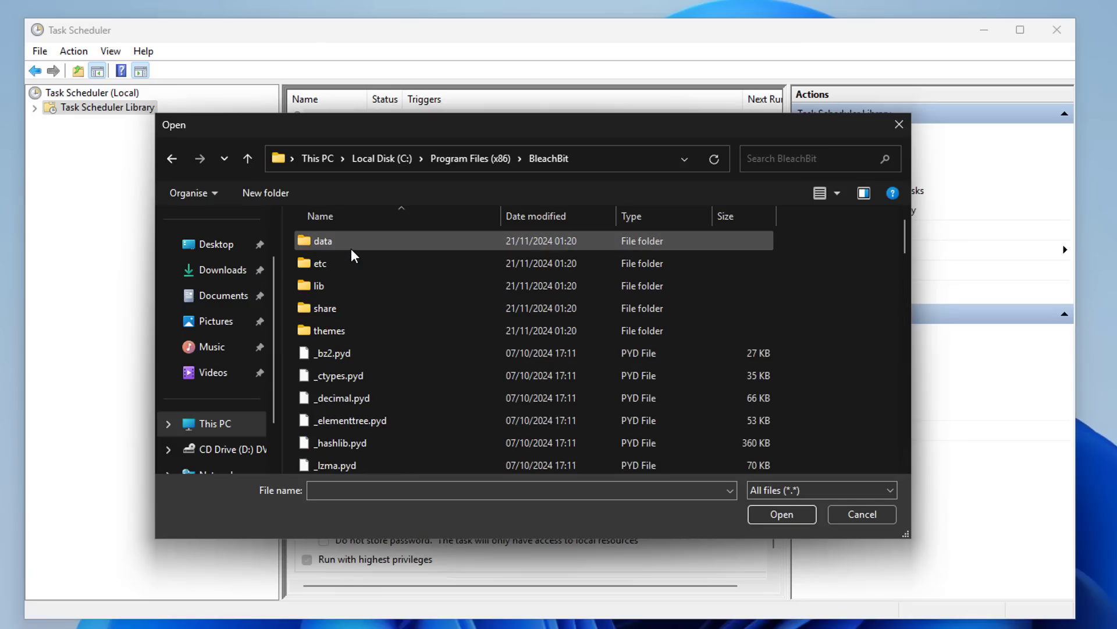
scroll(392, 383, down, 4)
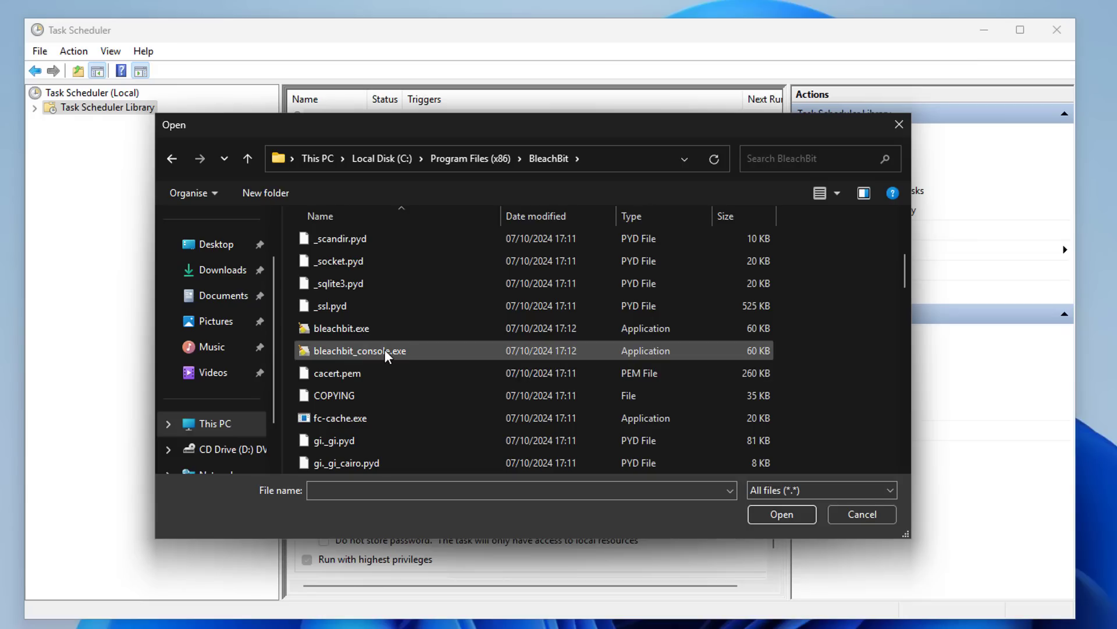
click(384, 351)
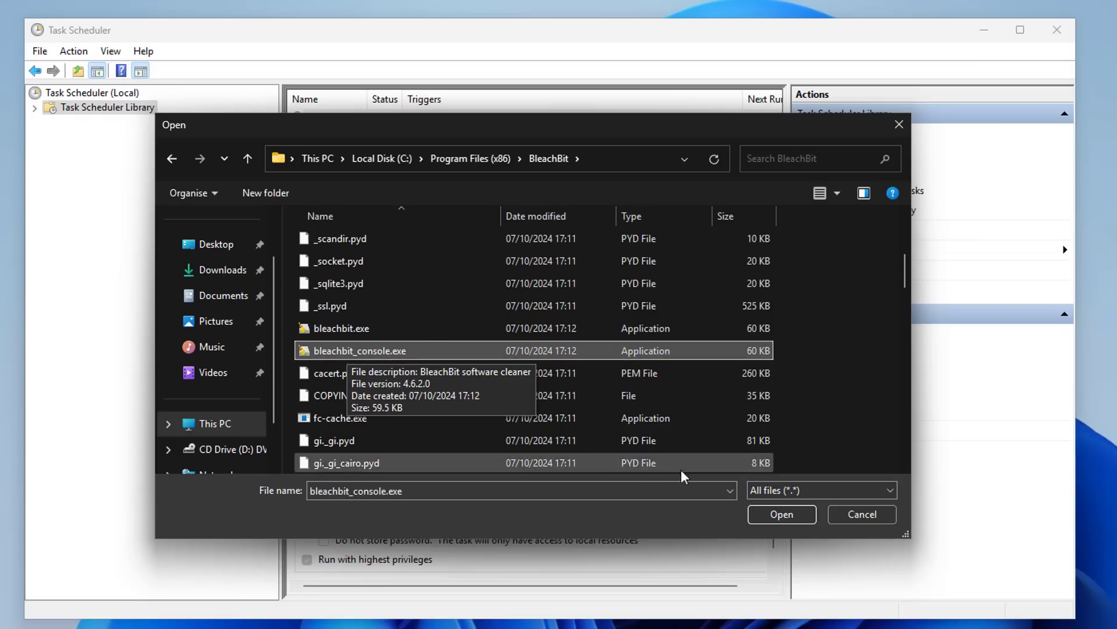
click(782, 514)
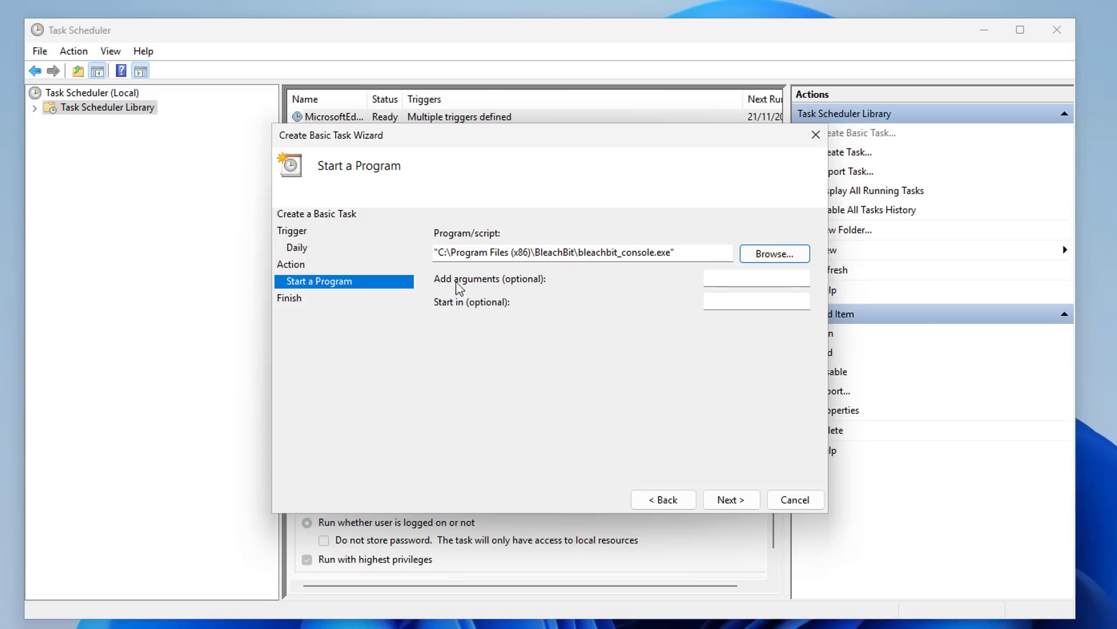
- Add the arguments "--clean --preset" to the program, finish creating the task, and select it in the library
click(709, 284)
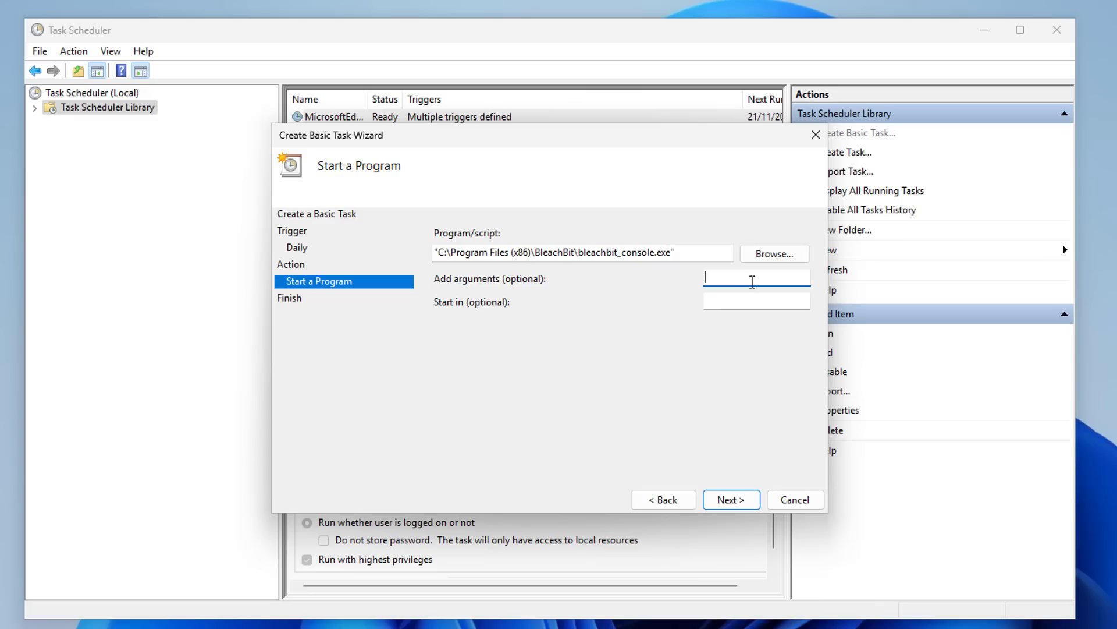
text(--clean --preset)
click(731, 499)
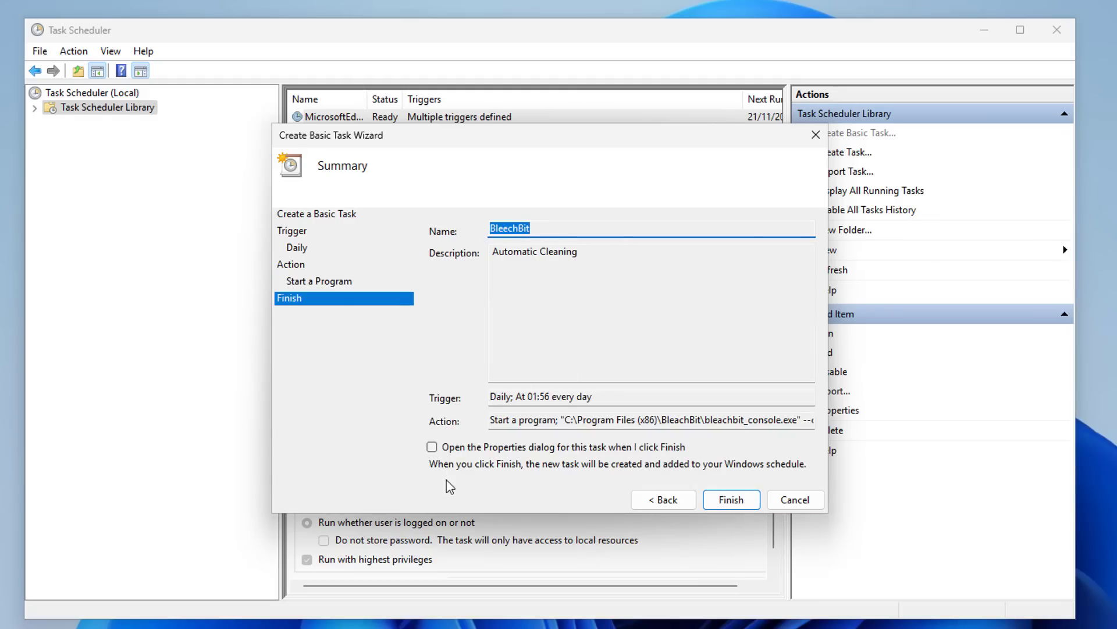
click(722, 504)
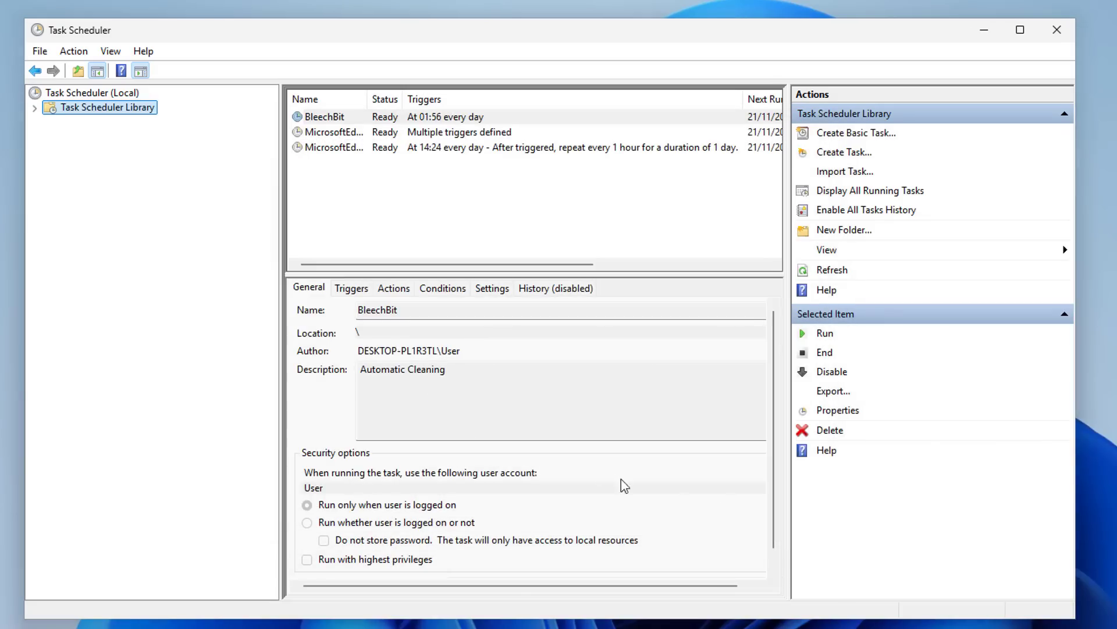
click(453, 124)
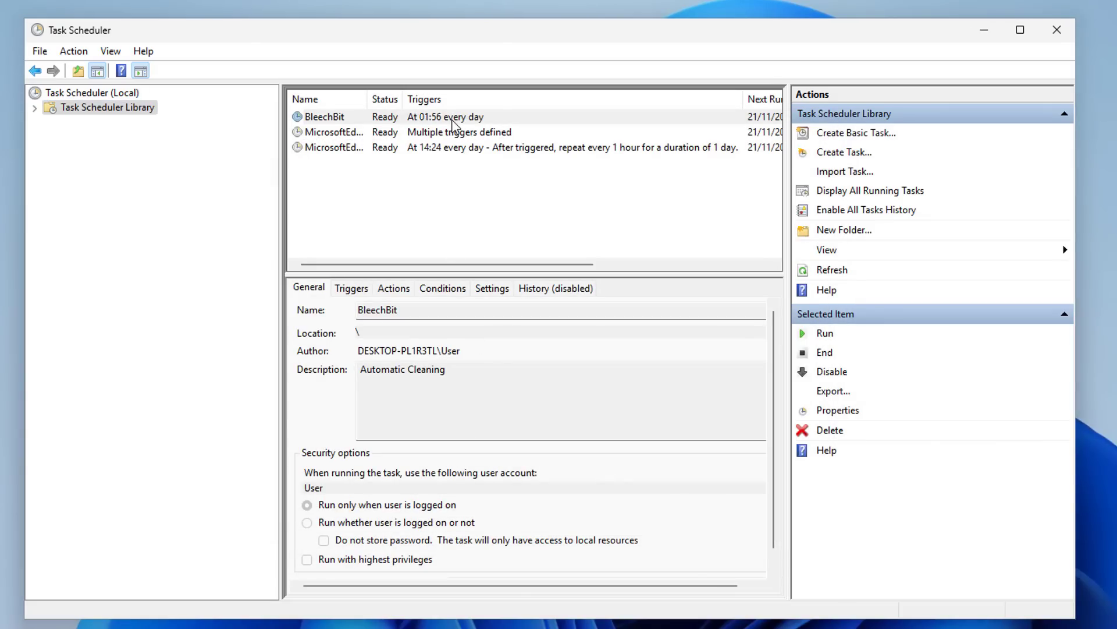
click(452, 119)
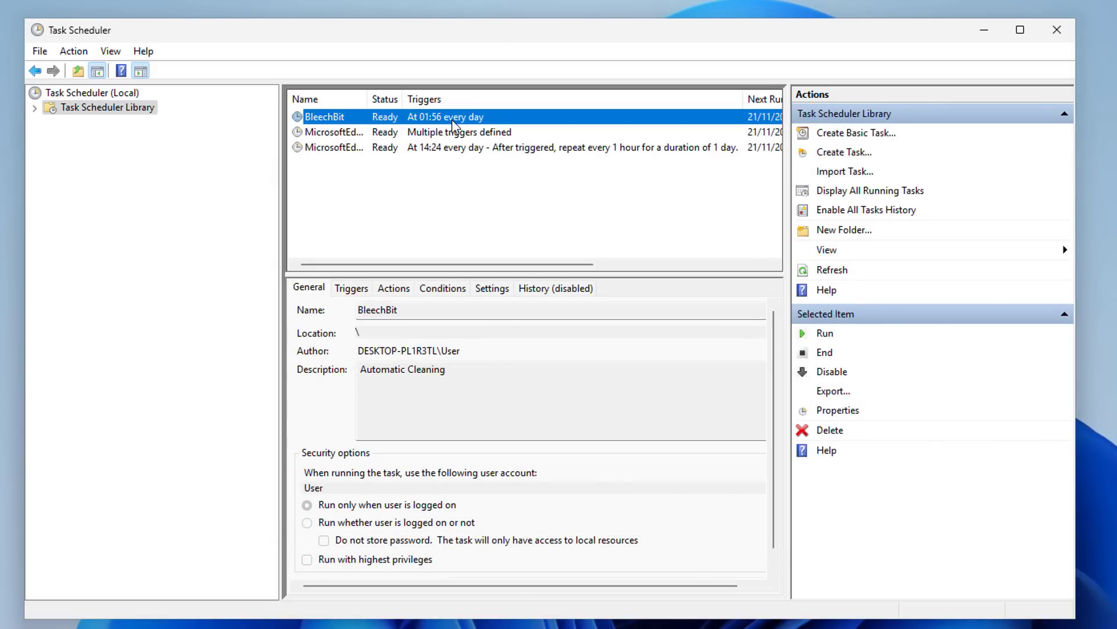
- Open the properties of the BleechBit task and configure it for Windows 10
right_click(453, 122)
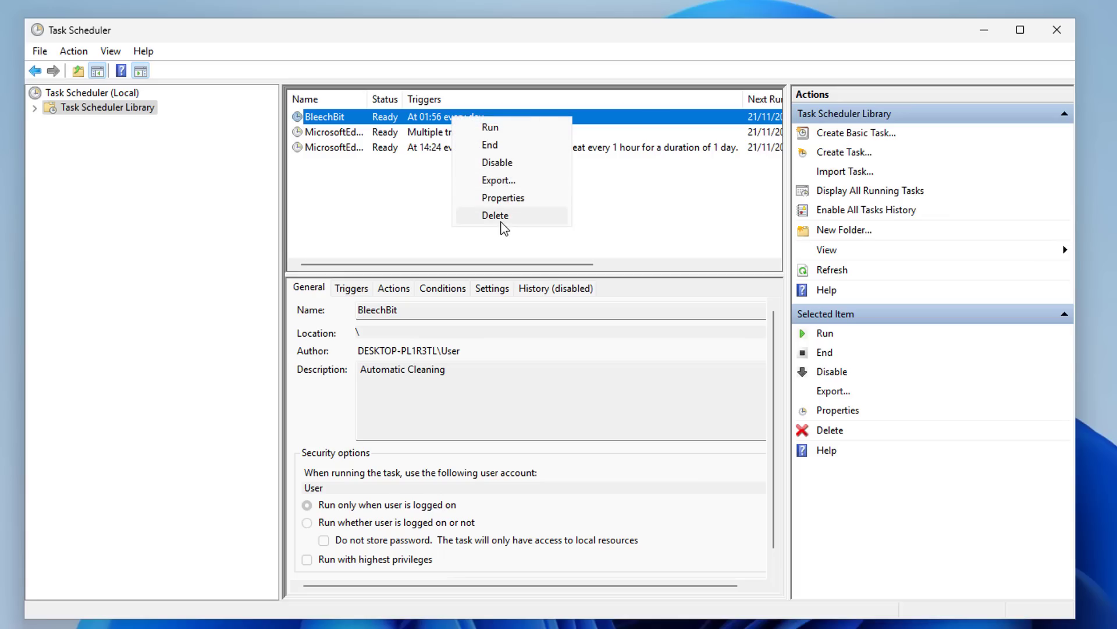
click(504, 199)
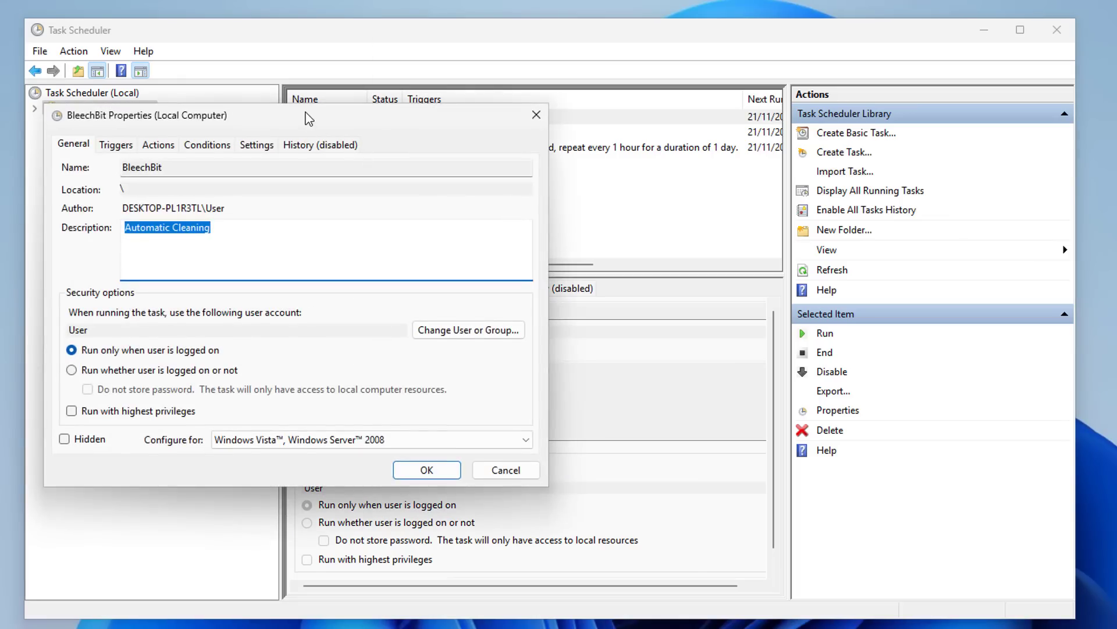
drag(309, 112, 495, 115)
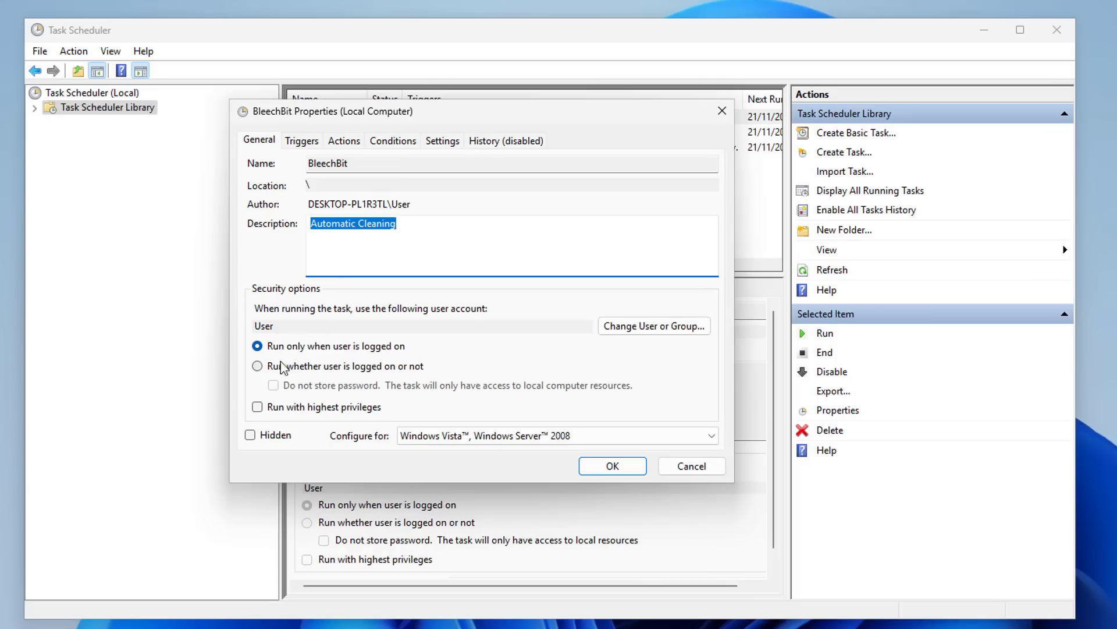
click(420, 436)
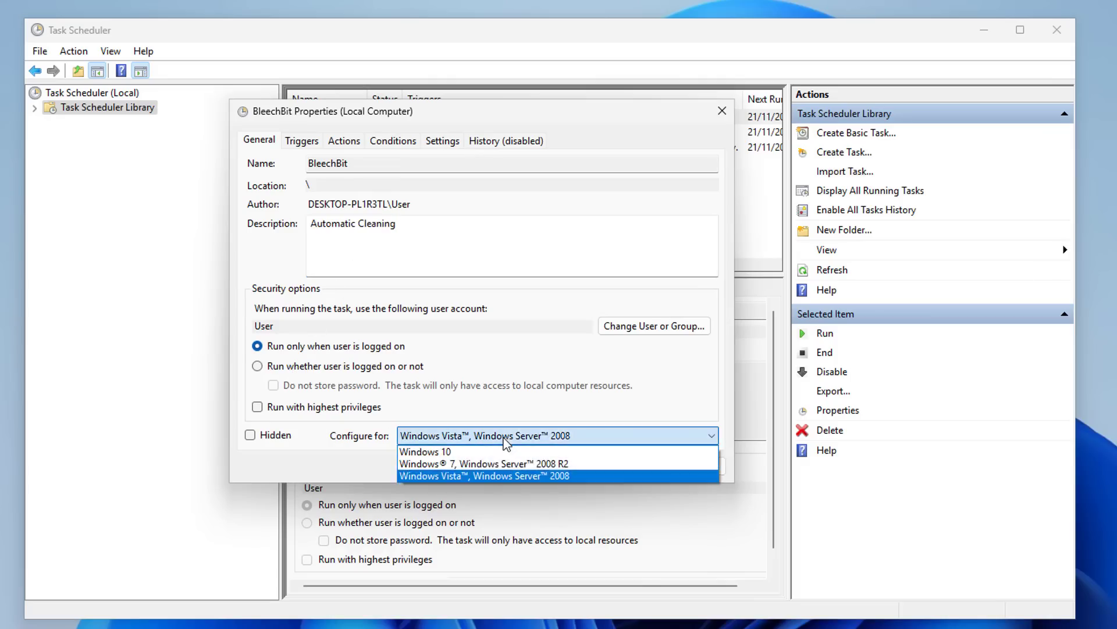
click(466, 453)
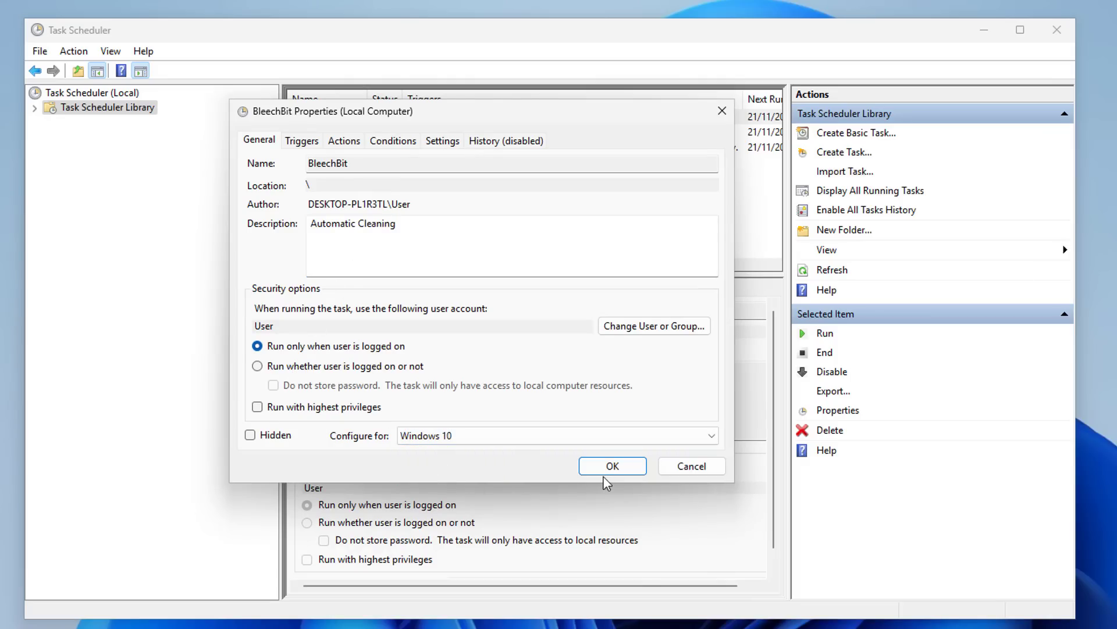
- Review the task's triggers, actions and conditions, and save its properties
click(304, 146)
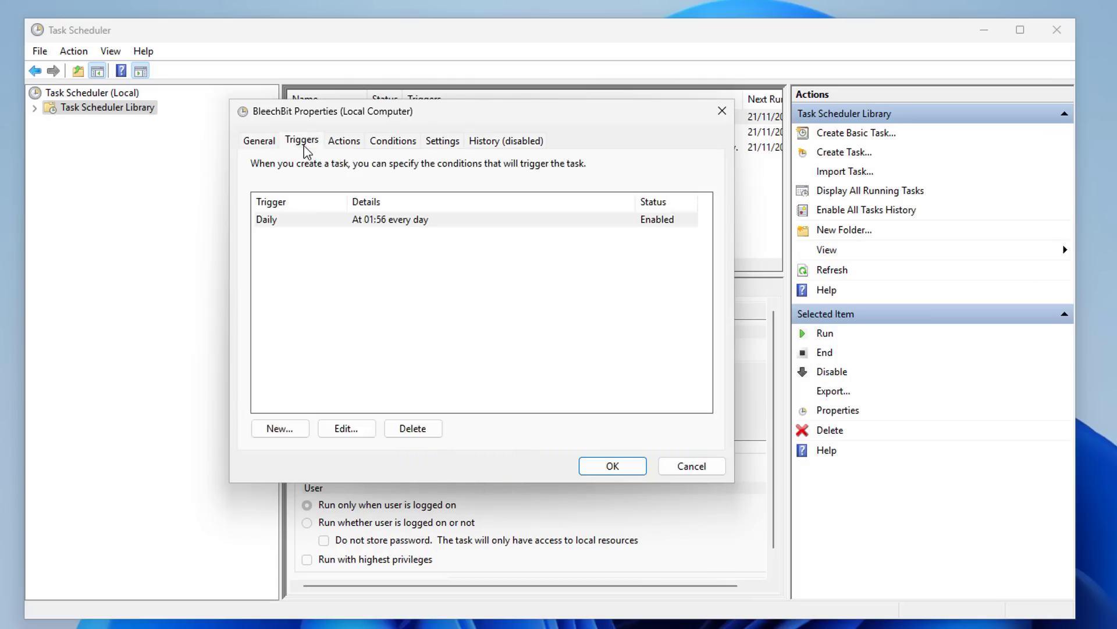
click(350, 146)
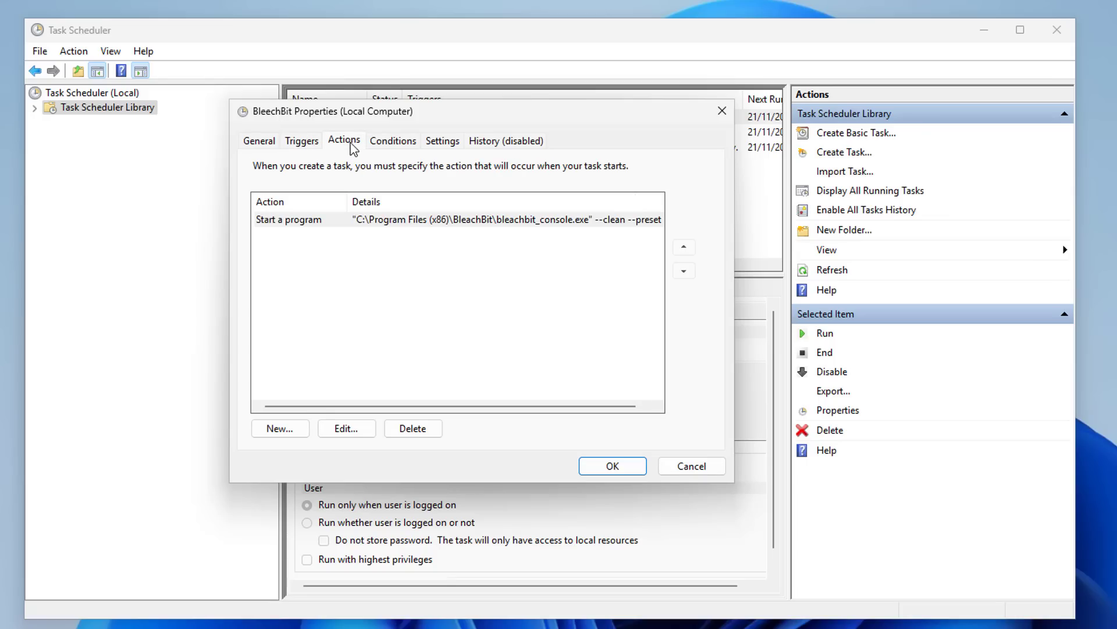
click(394, 147)
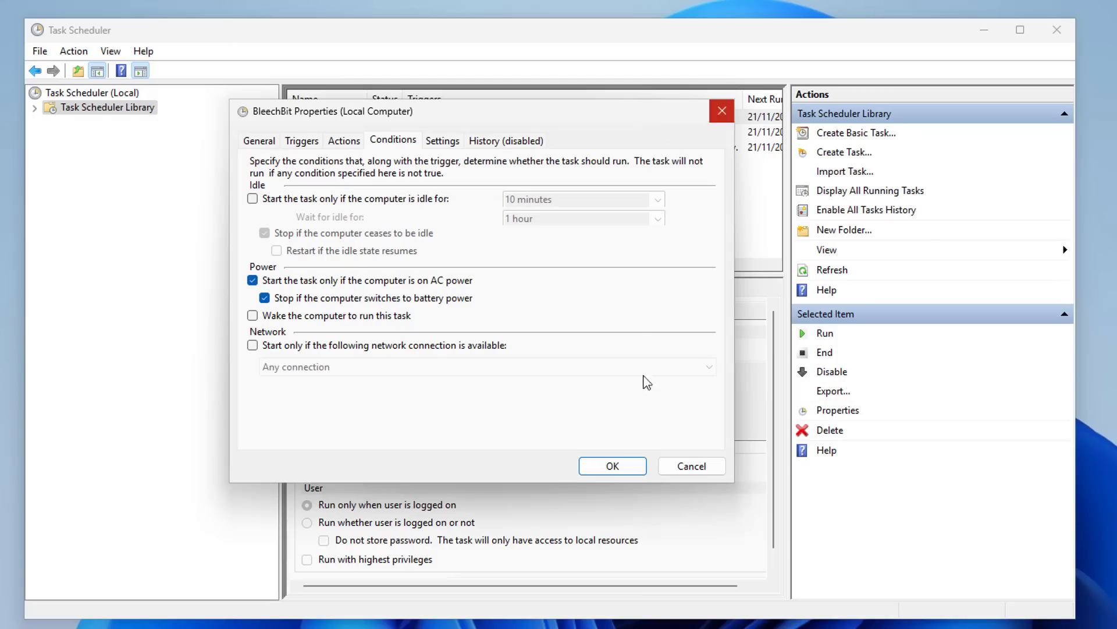
click(613, 466)
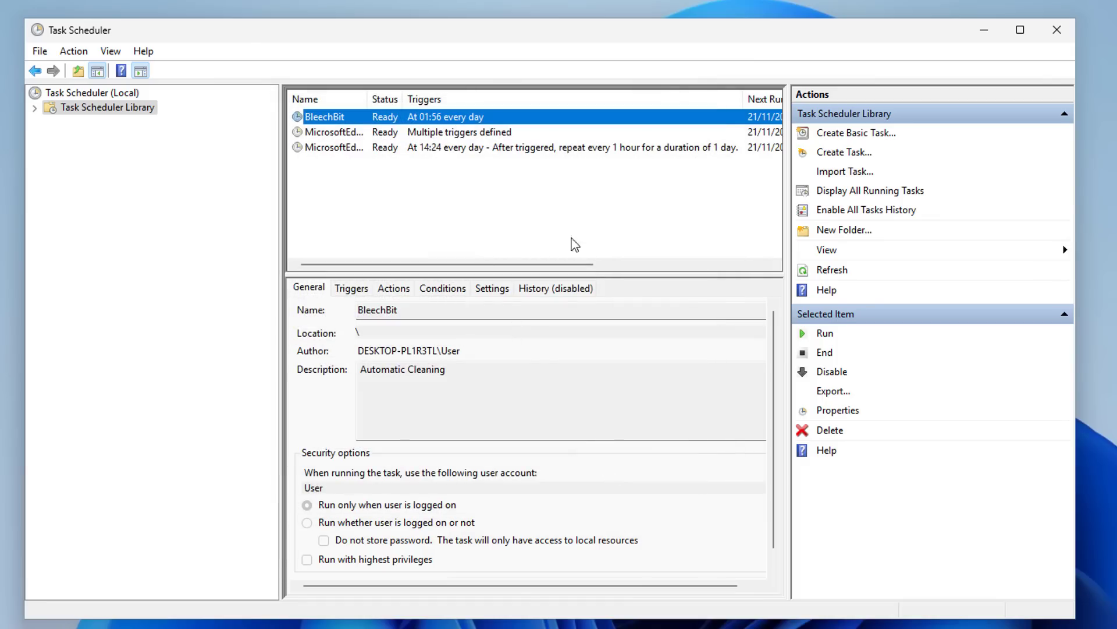
- Check the BleechBit task's run times in the full task list, close Task Scheduler, and watch the scheduled cleaning in its console window
click(1021, 30)
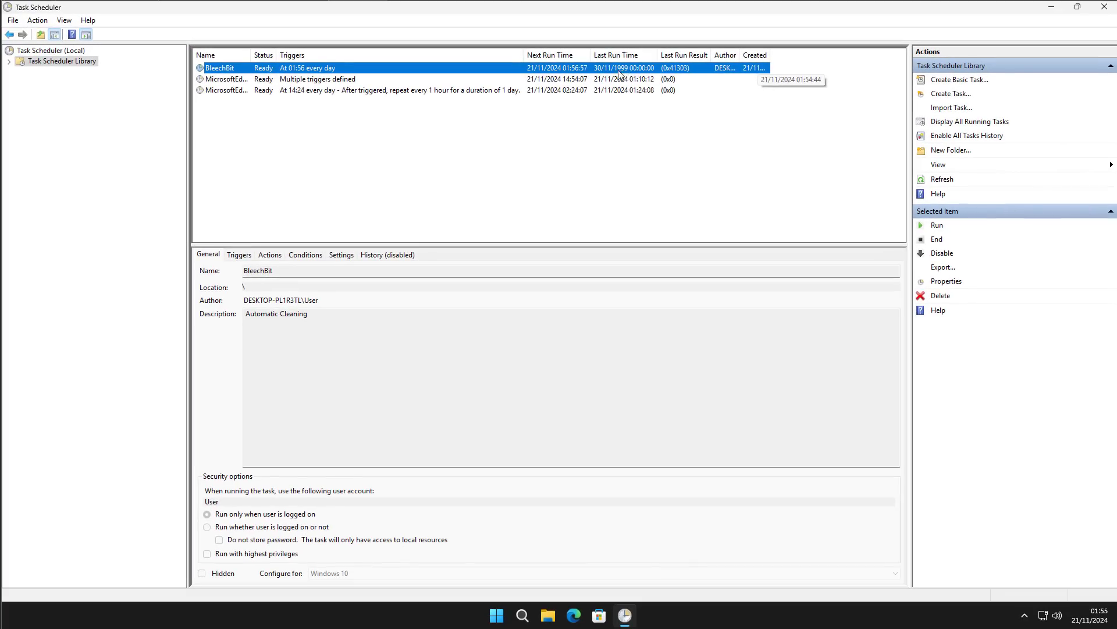
click(1051, 7)
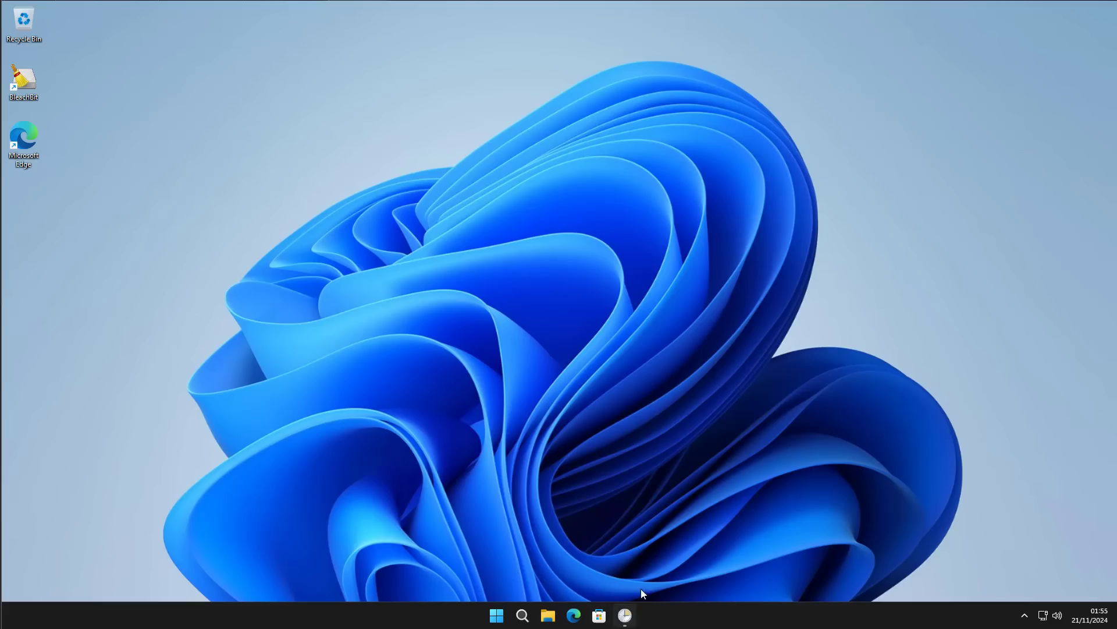
click(624, 617)
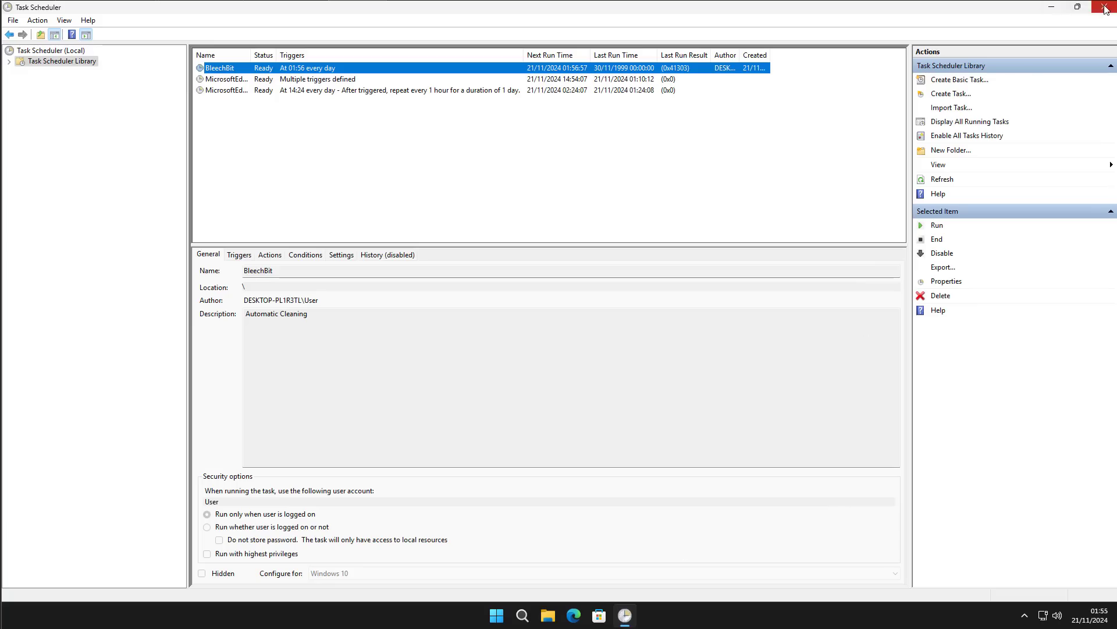
click(1103, 7)
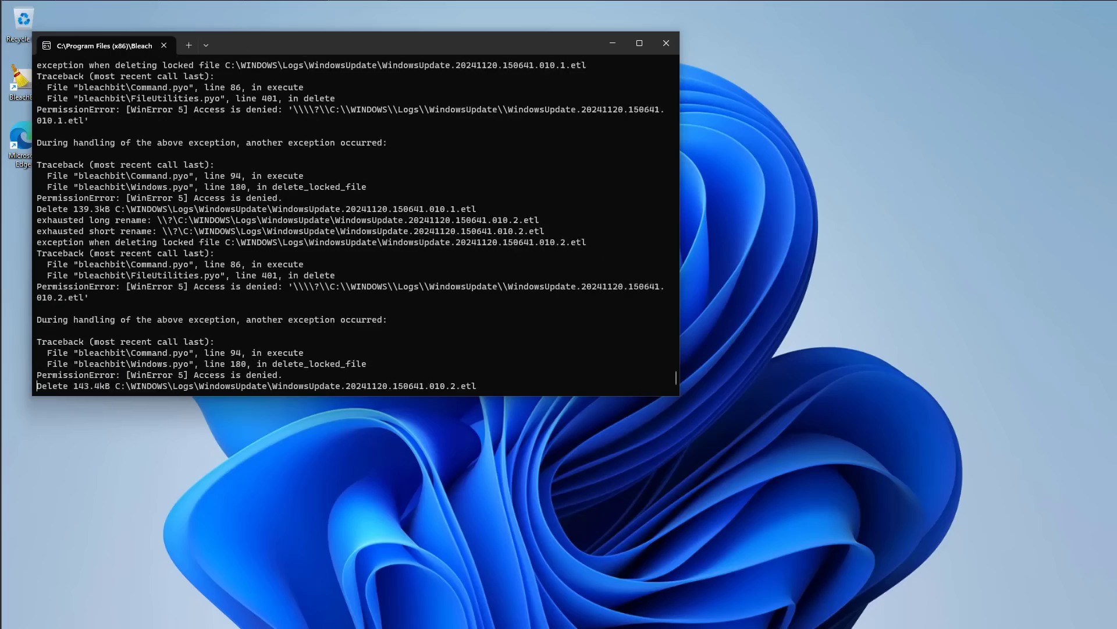
drag(300, 40, 465, 118)
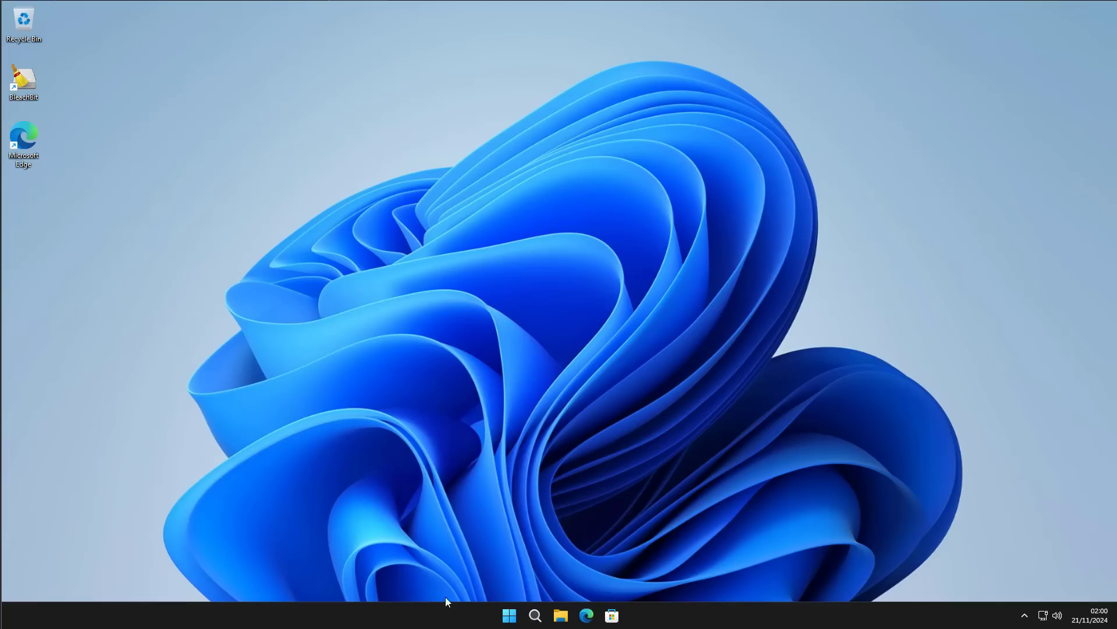
- Reopen Task Scheduler in a maximized window and select the BleechBit task in the library
click(509, 615)
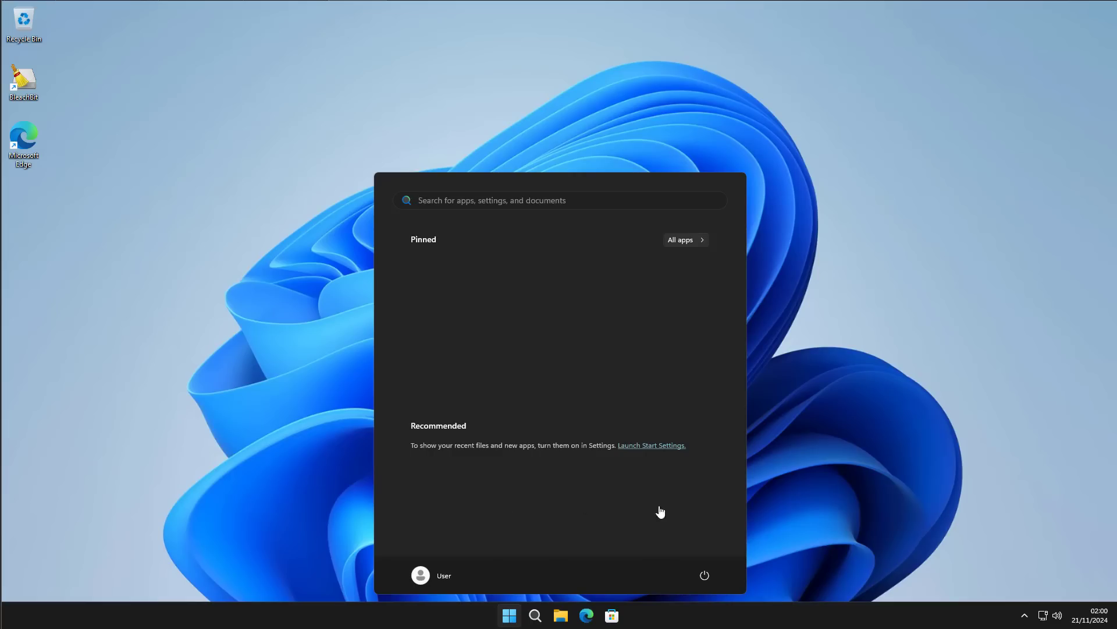
text(task Scheduler)
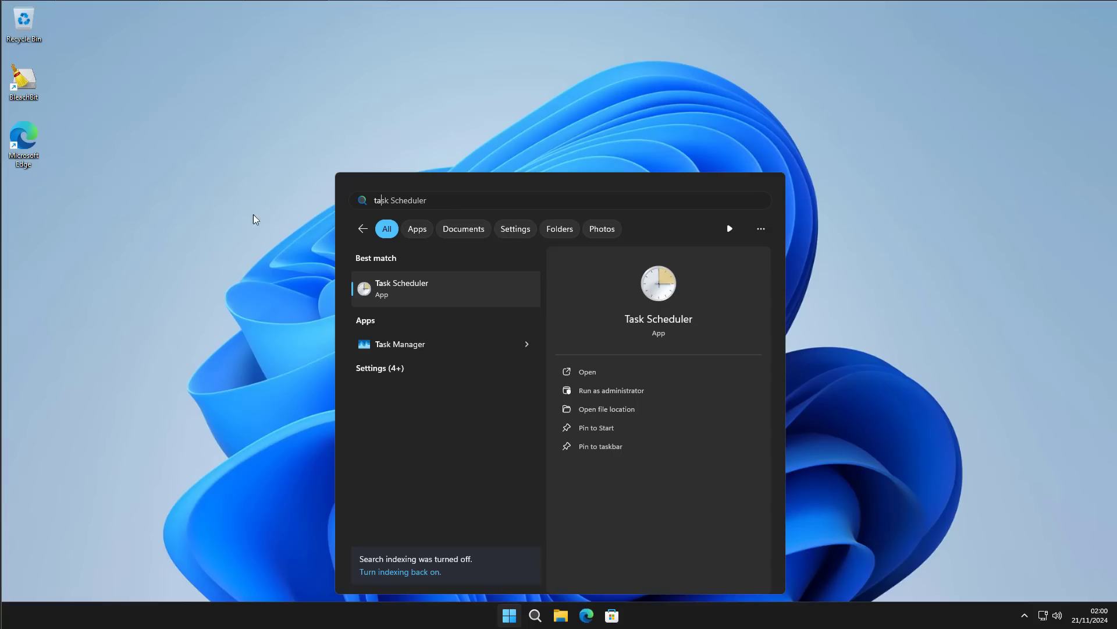
click(536, 297)
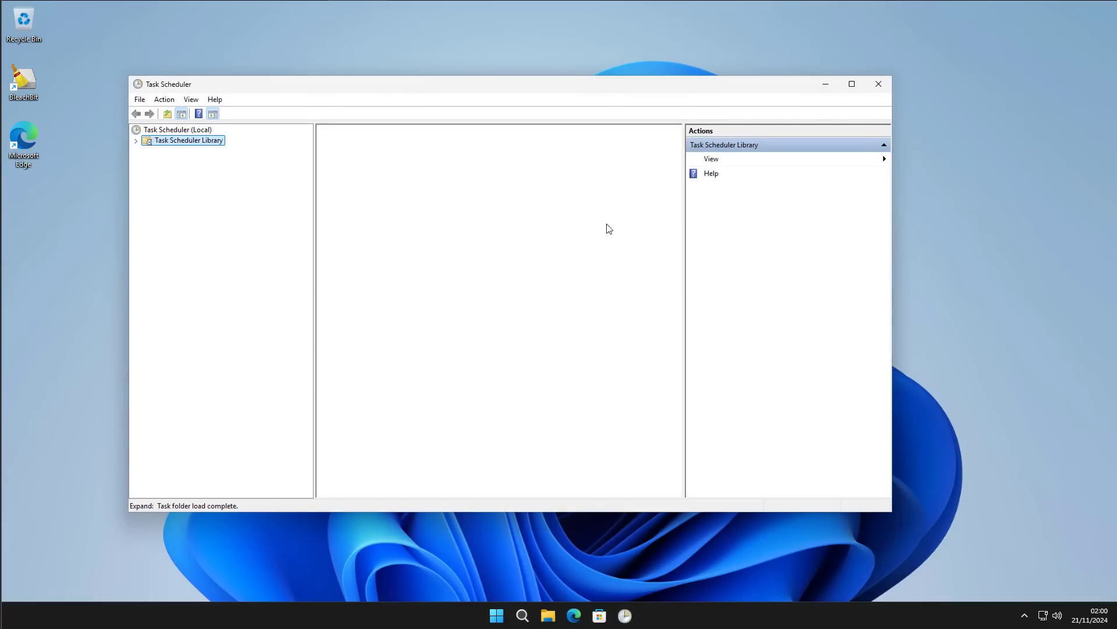
click(853, 85)
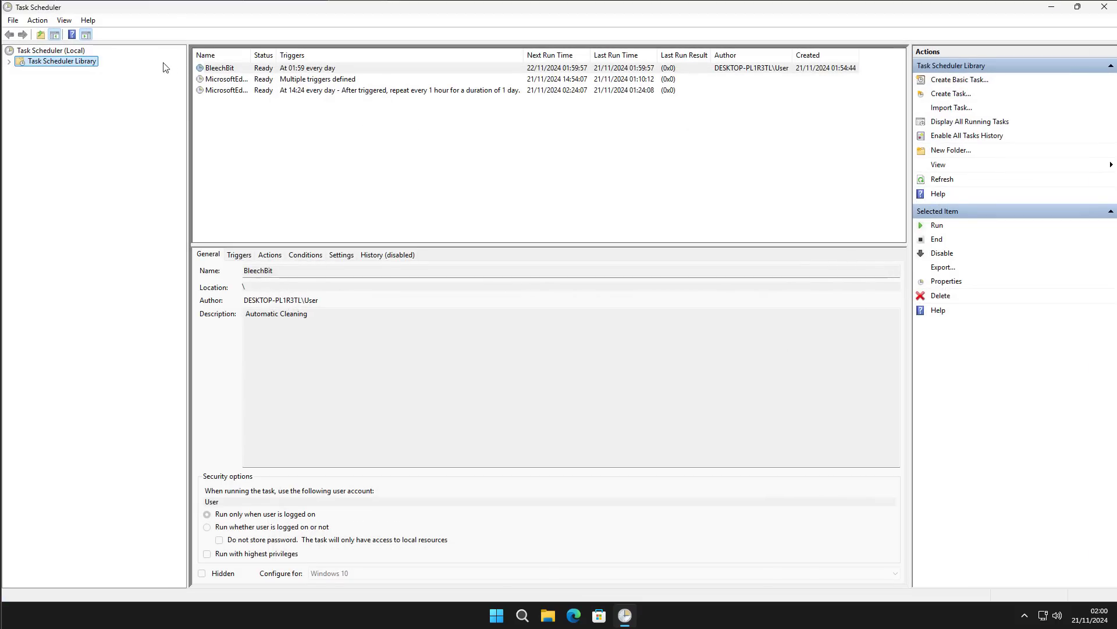
click(265, 72)
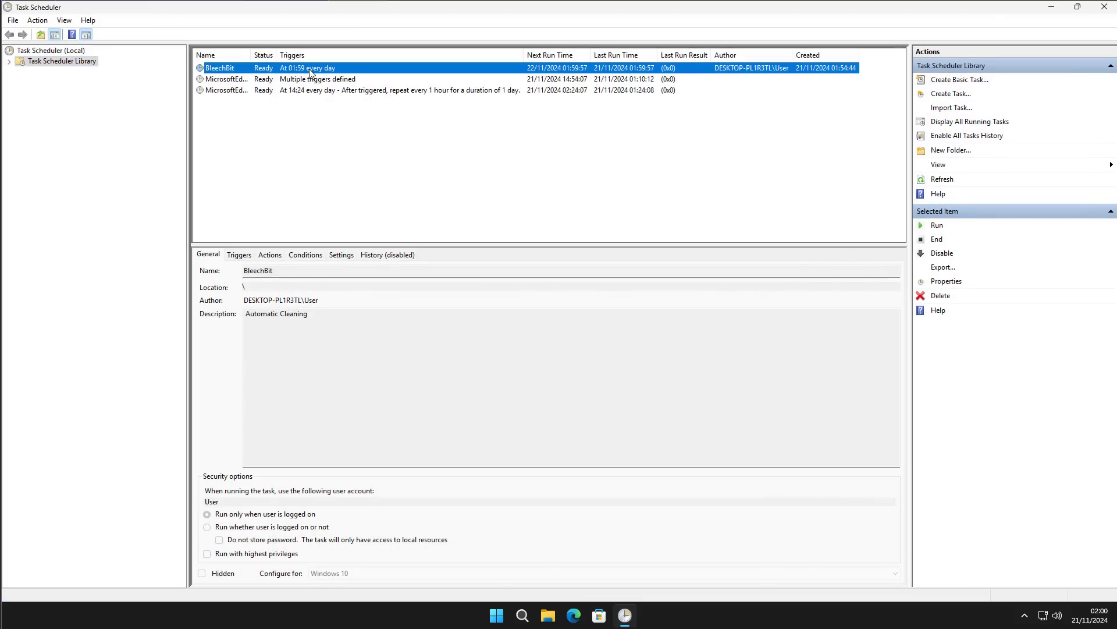
- Open the BleechBit task's properties and review its triggers, actions and conditions
right_click(310, 71)
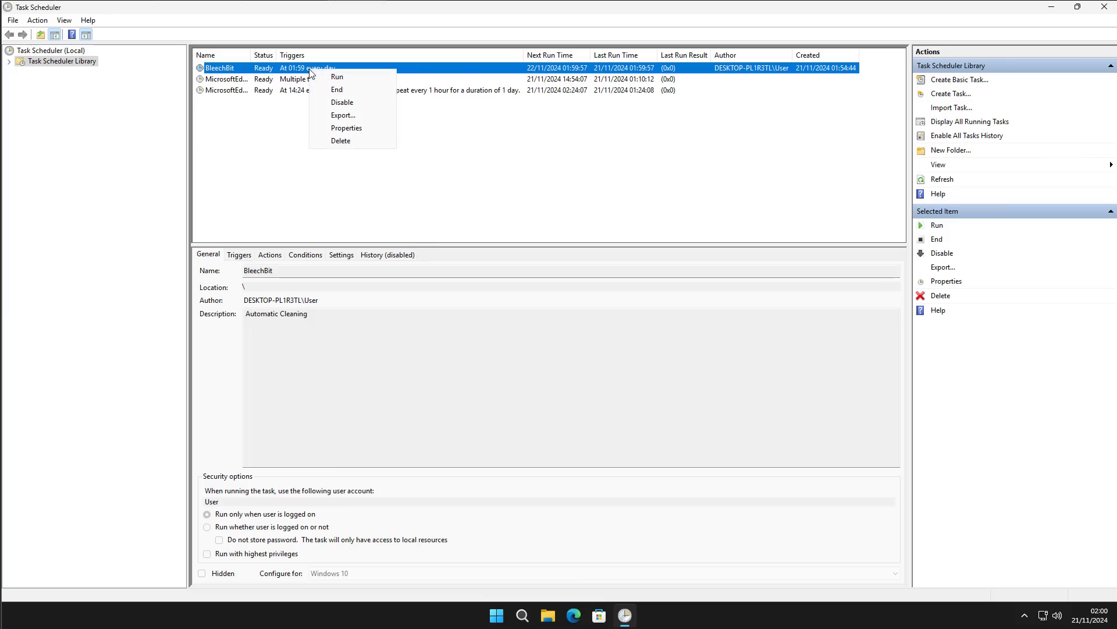
click(346, 129)
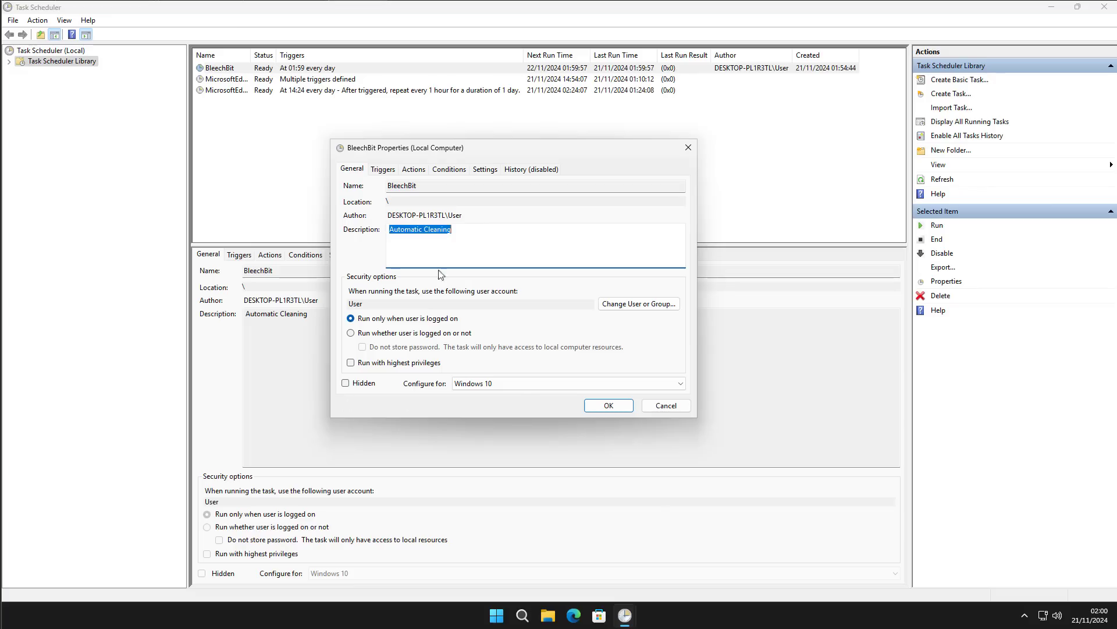
click(382, 172)
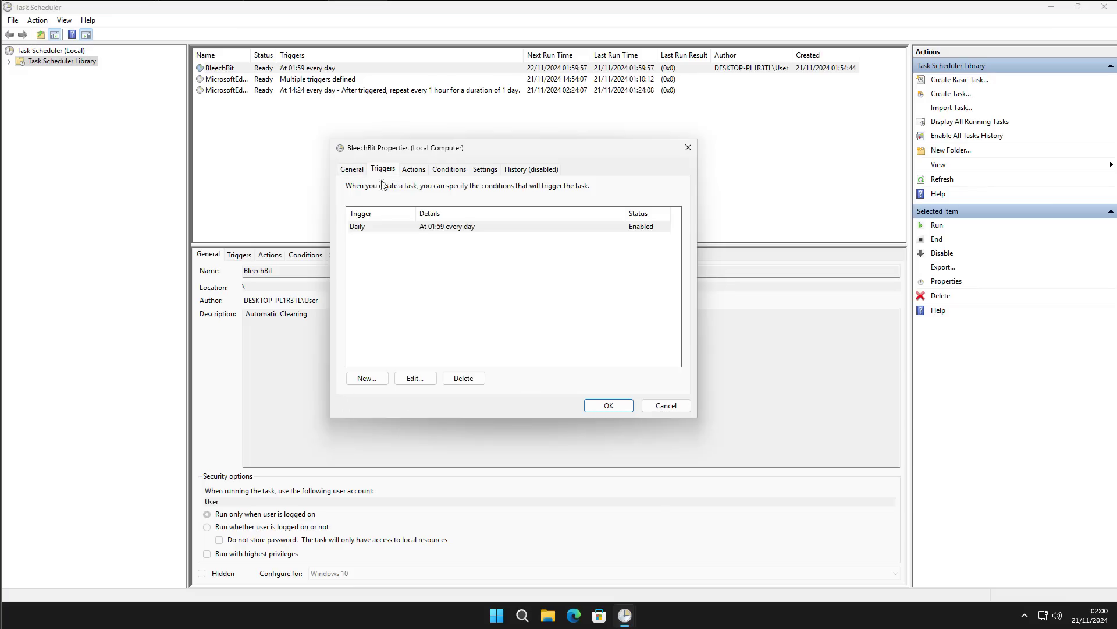
click(399, 228)
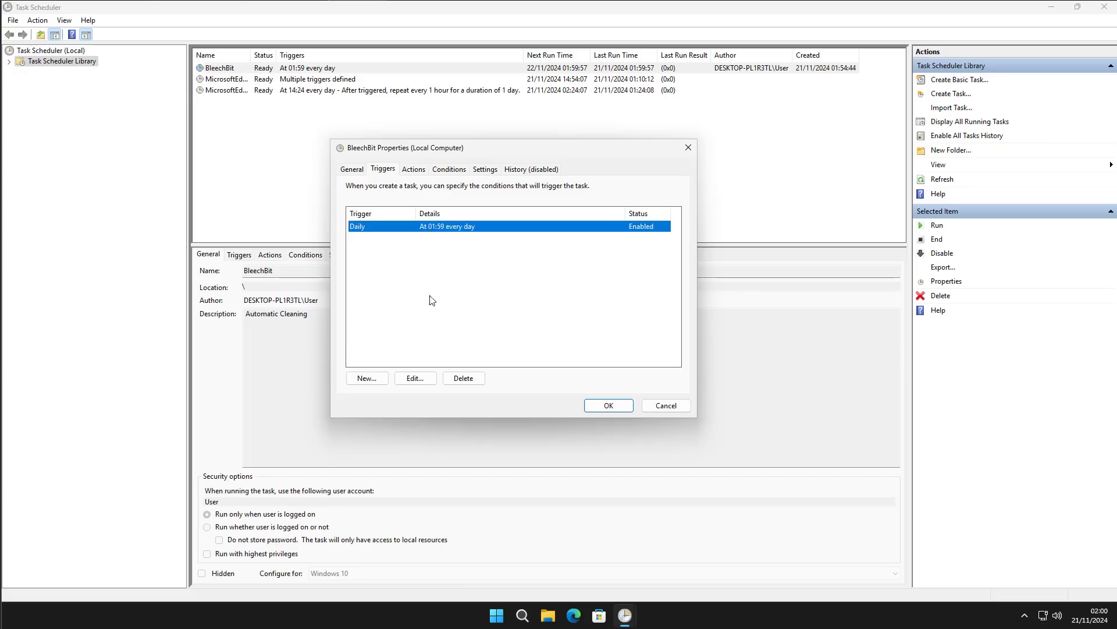
click(420, 171)
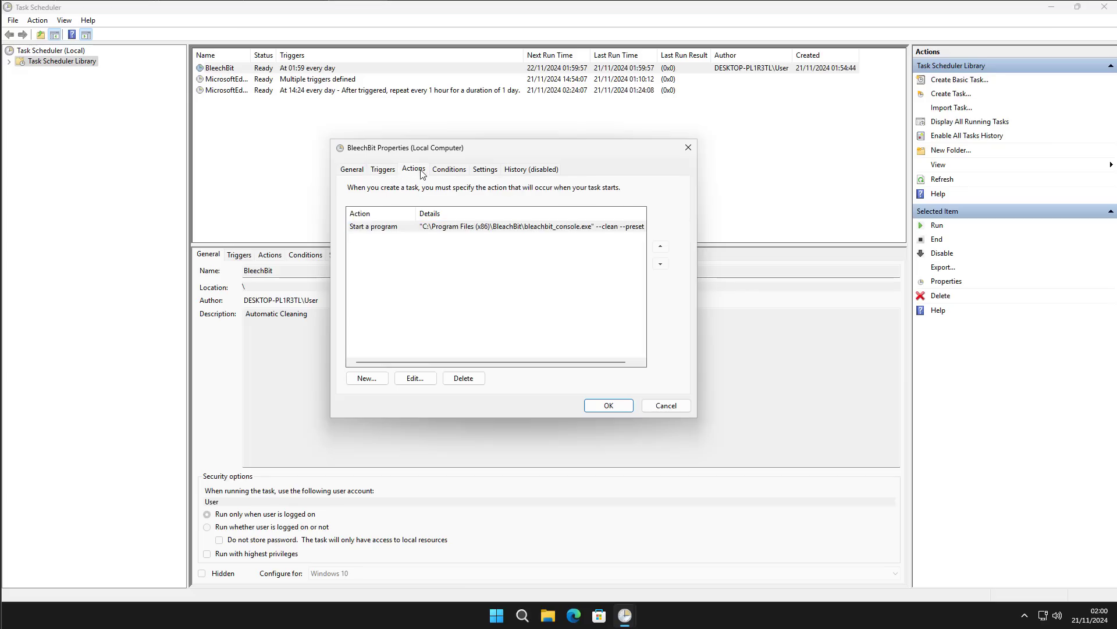
click(449, 170)
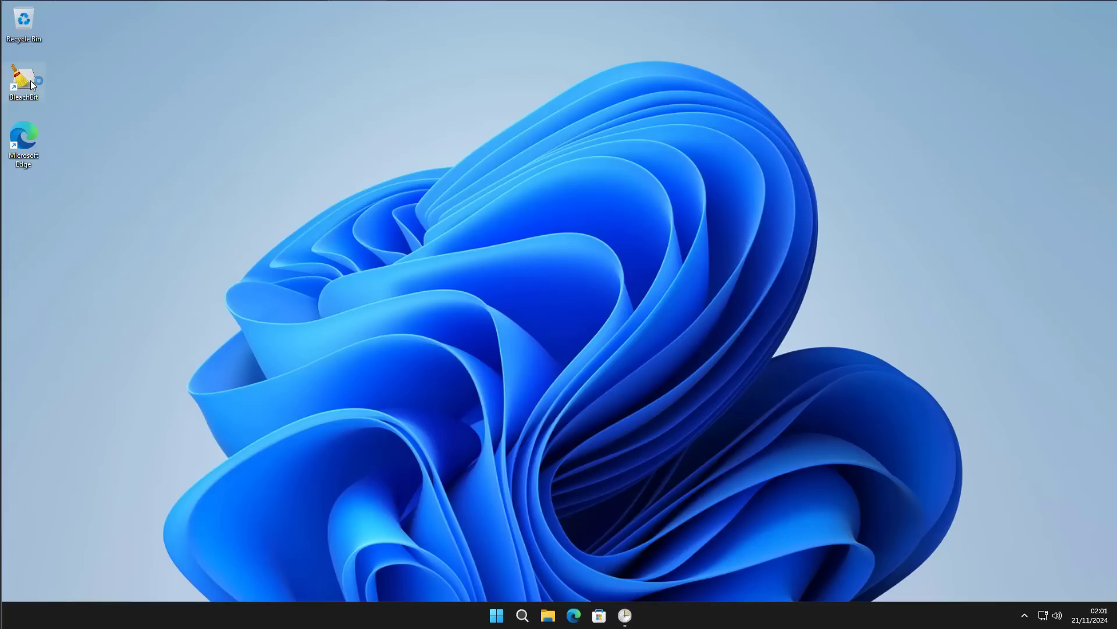
- Launch BleachBit from the desktop, examine which cleaning options are enabled across the whole list, and close it
double_click(30, 80)
click(489, 406)
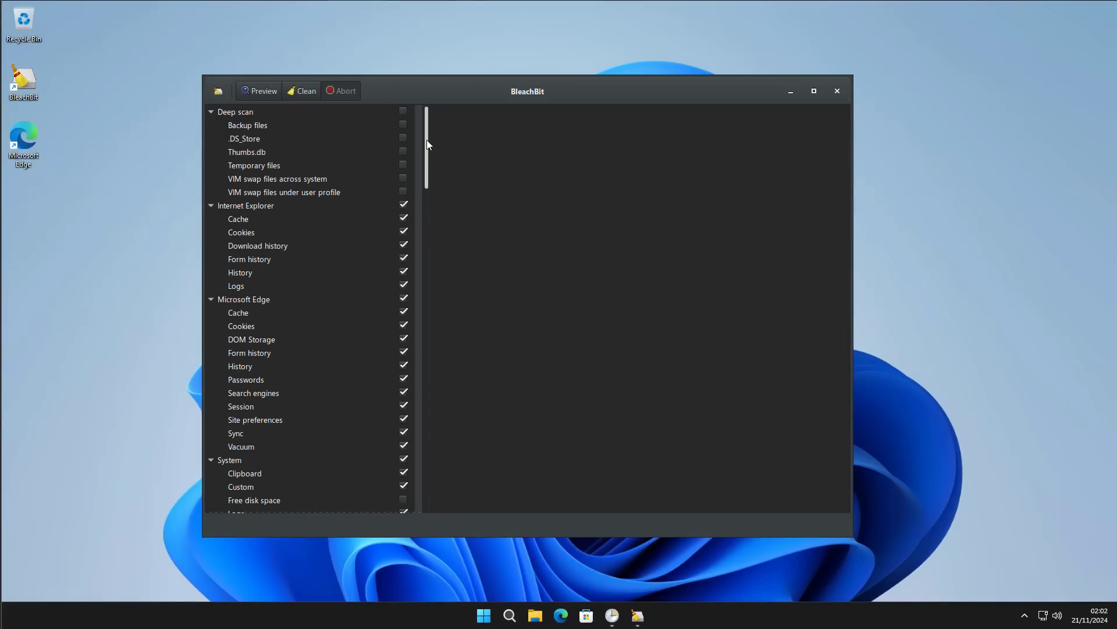
mouse_move(428, 141)
mouse_down()
mouse_move(435, 163)
mouse_move(414, 155)
mouse_up()
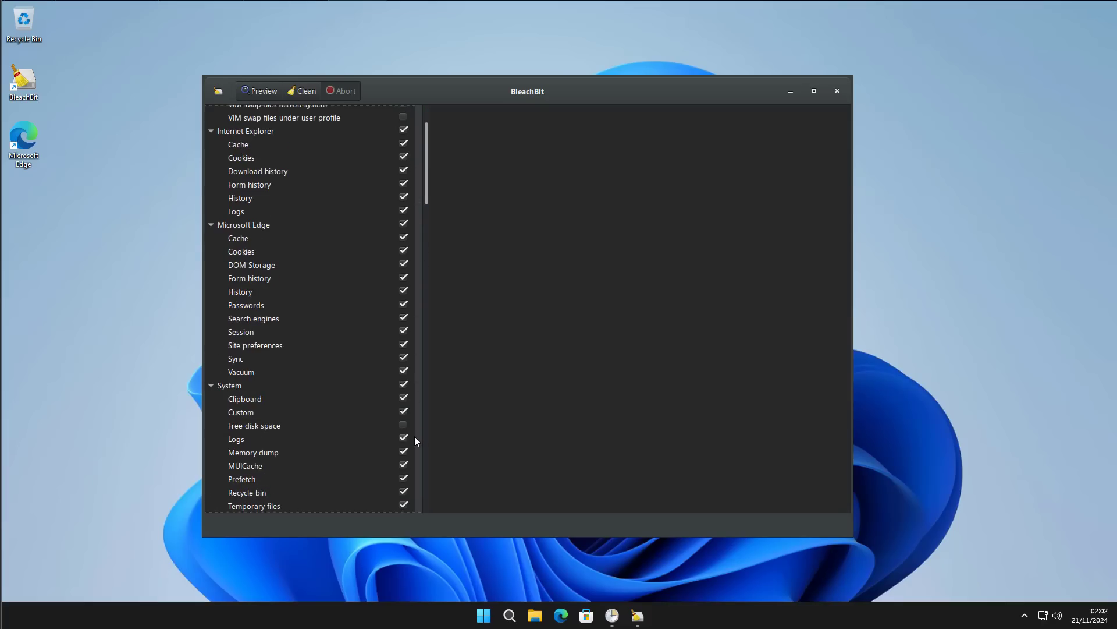
scroll(414, 436, down, 3)
scroll(412, 438, down, 3)
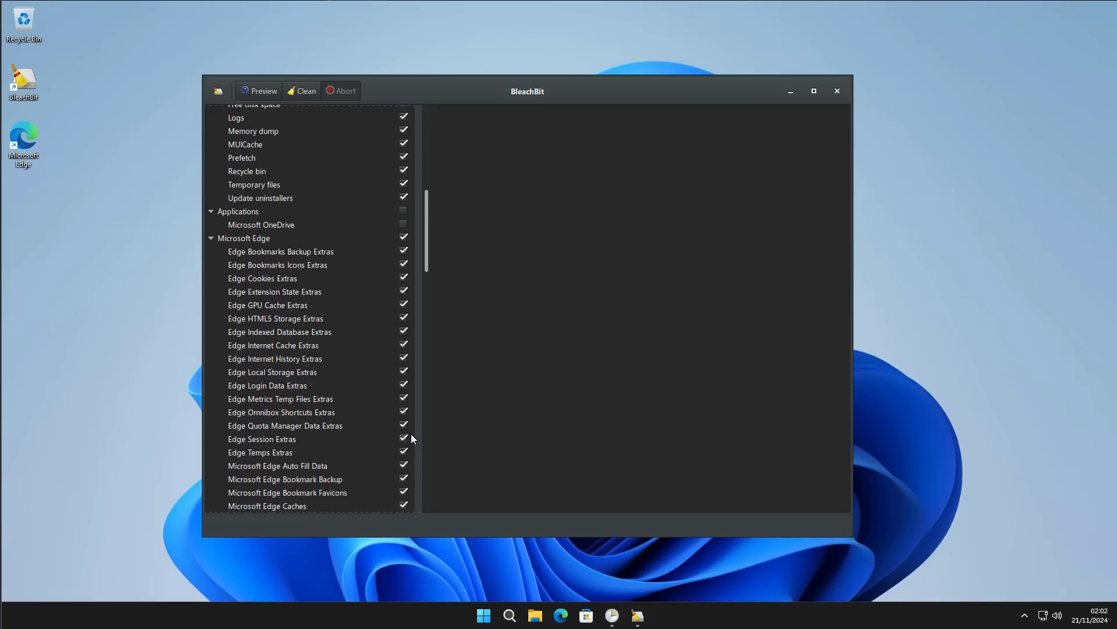
scroll(352, 349, down, 3)
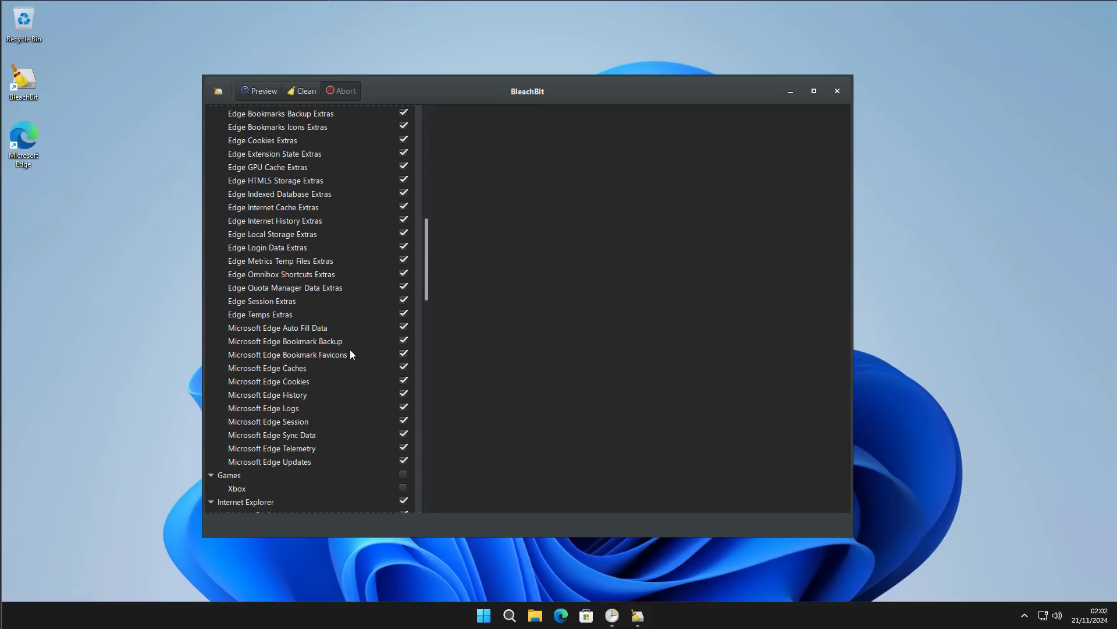
scroll(351, 354, down, 4)
scroll(350, 354, down, 7)
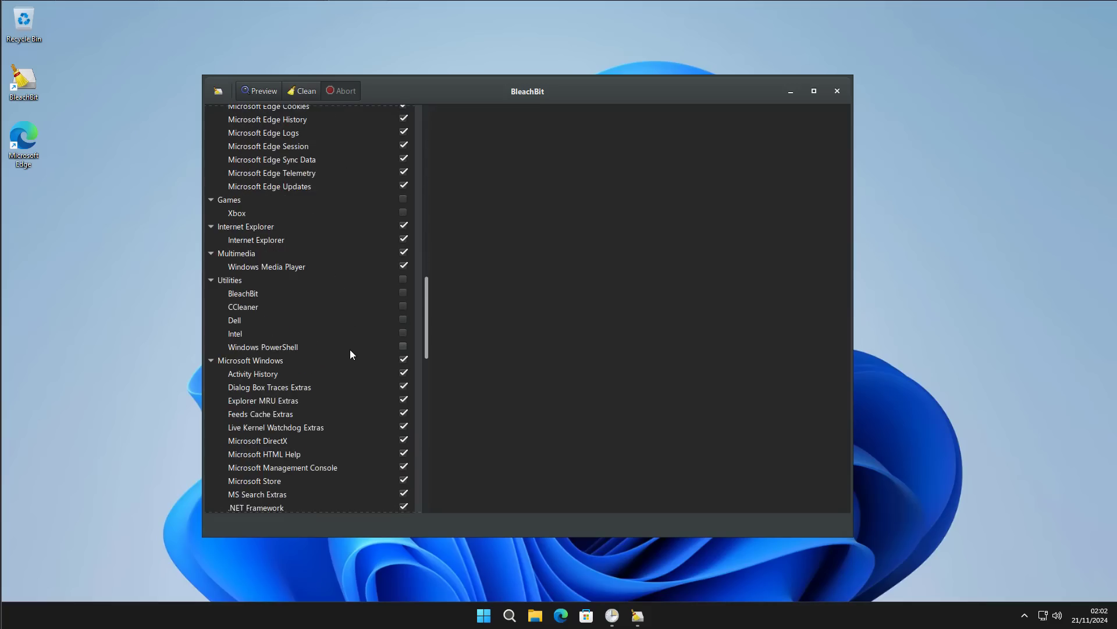
scroll(351, 354, down, 9)
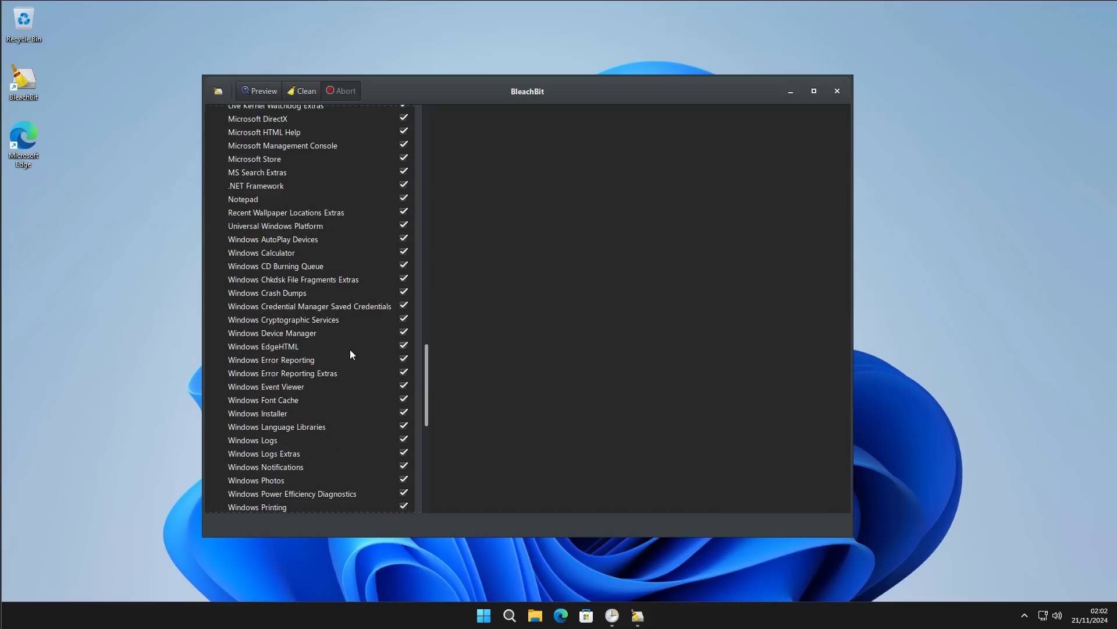
scroll(350, 354, down, 2)
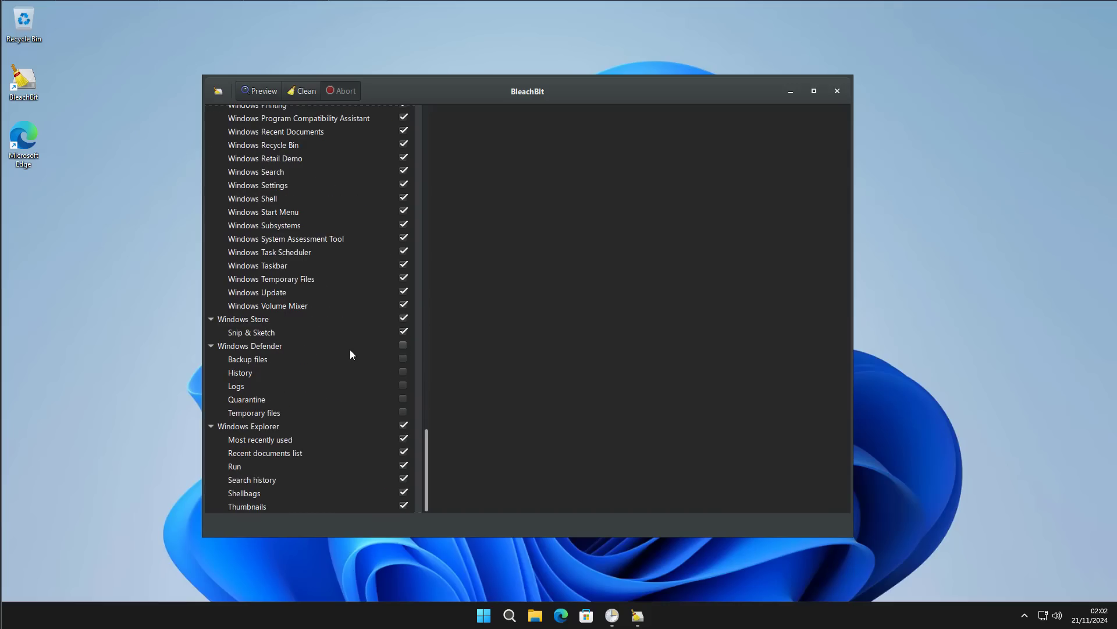
click(838, 90)
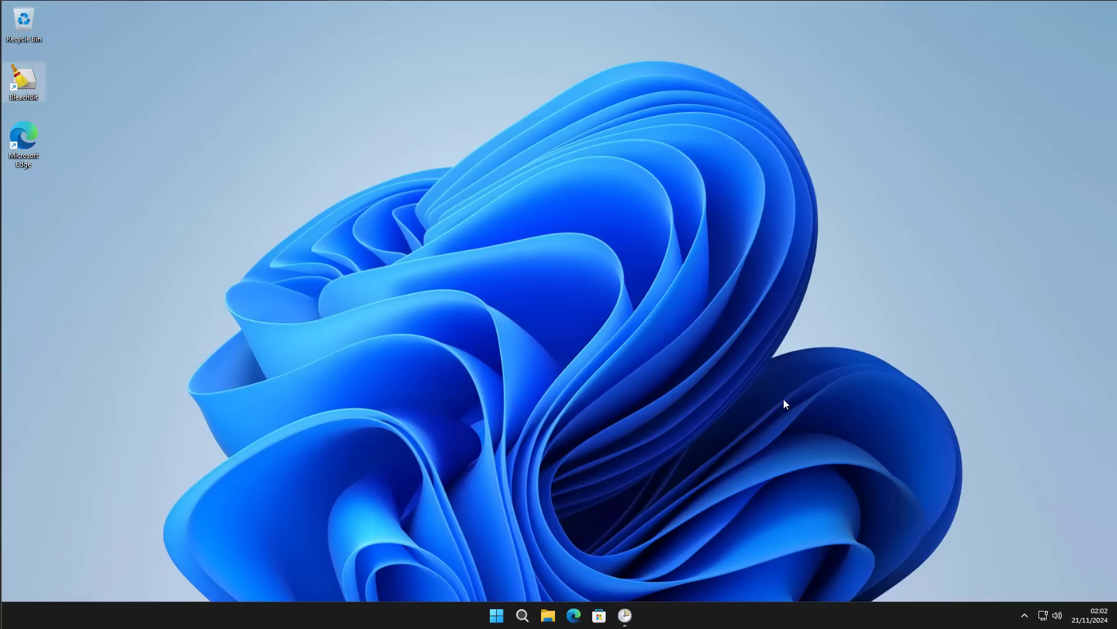
- Switch to Microsoft Edge, search the web for "google chrome" and open Google's official Chrome download page
click(573, 609)
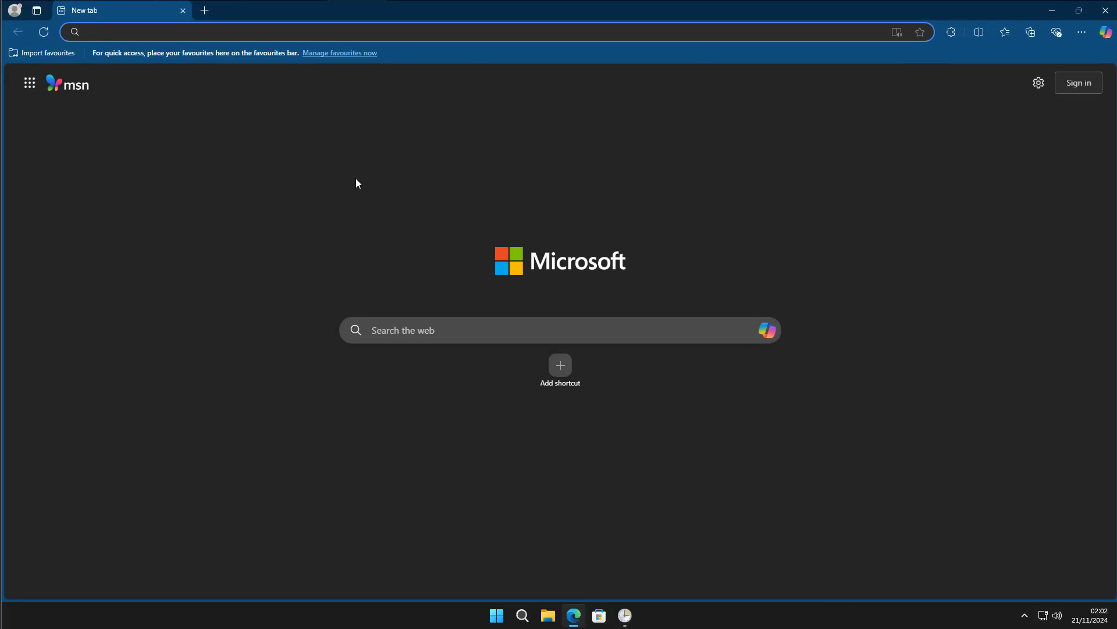
text(chrome)
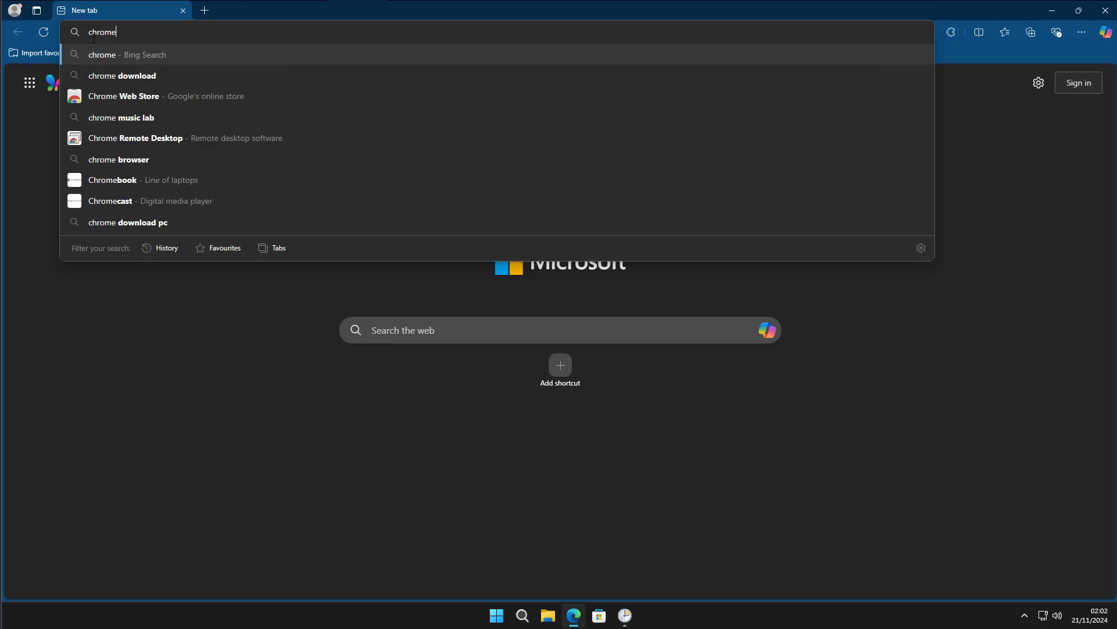
key(Home)
text(google)
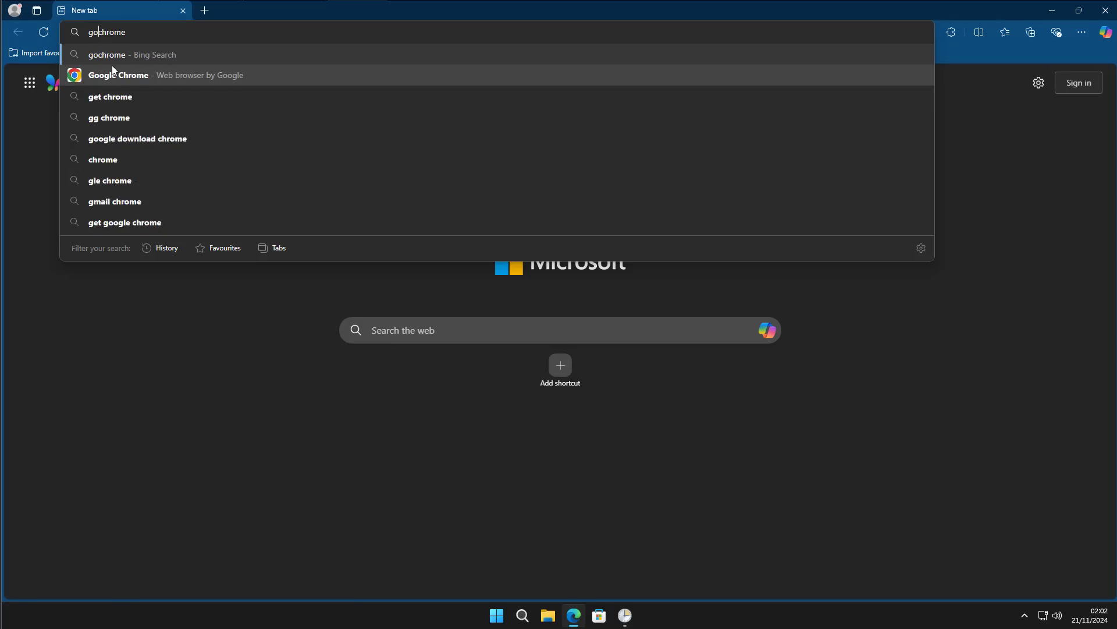
key(Return)
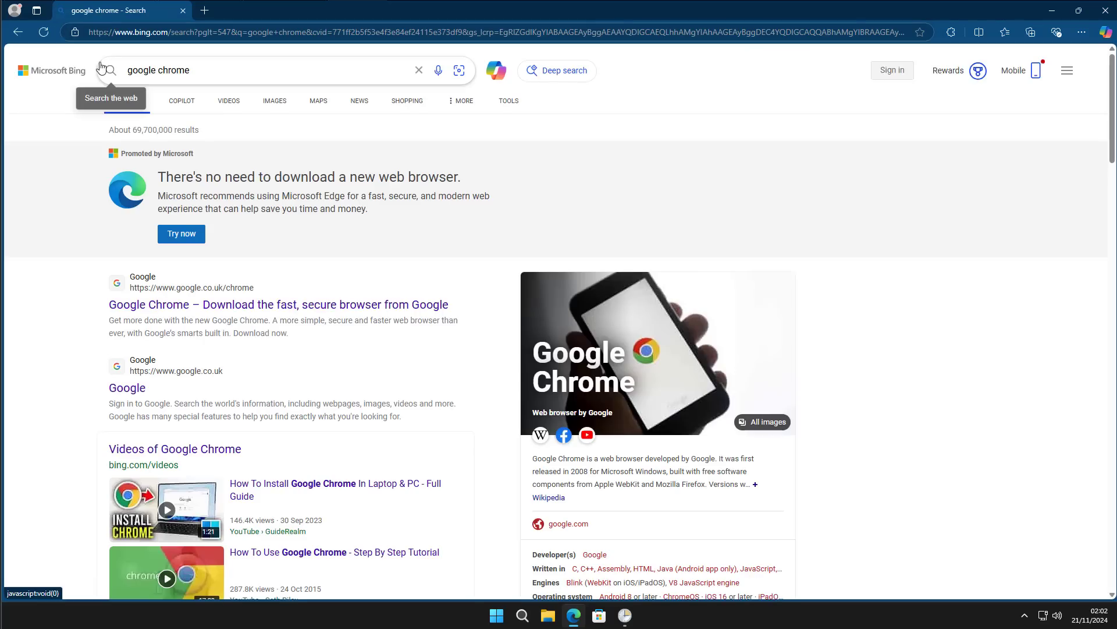
click(225, 307)
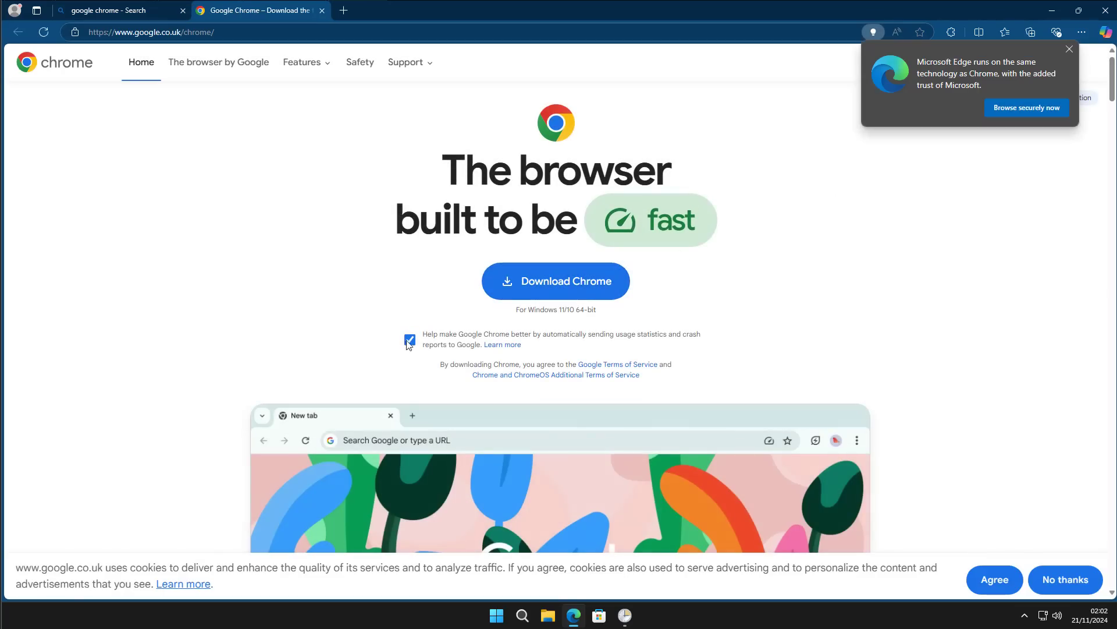
- Download Chrome with usage statistics and crash reporting turned off, run ChromeSetup.exe with permission to make changes, and minimize Edge
click(410, 340)
click(564, 298)
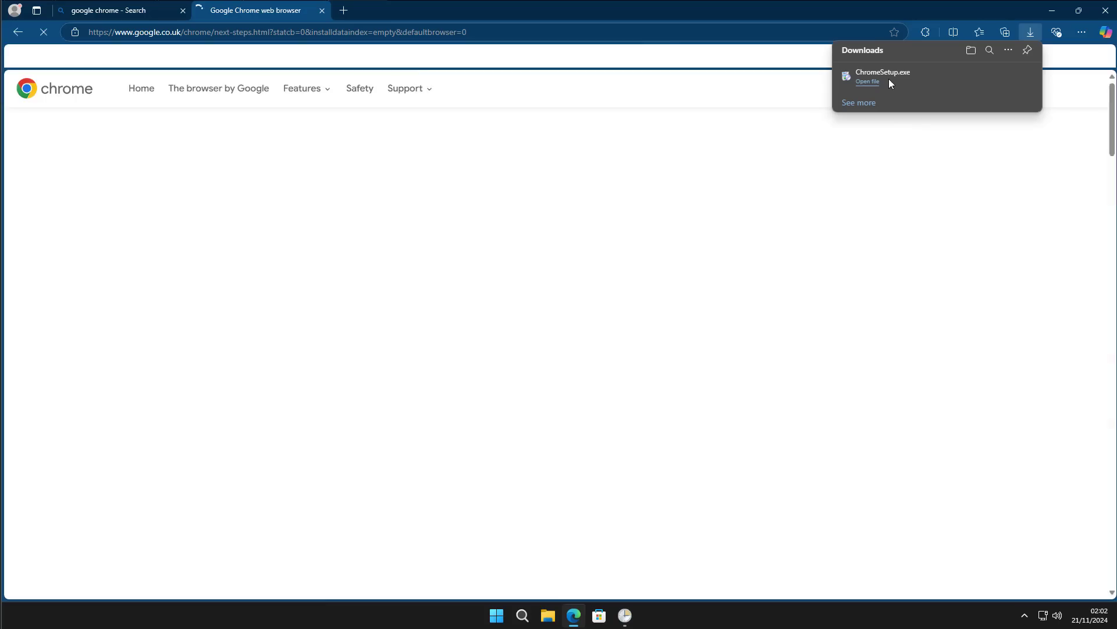
click(986, 68)
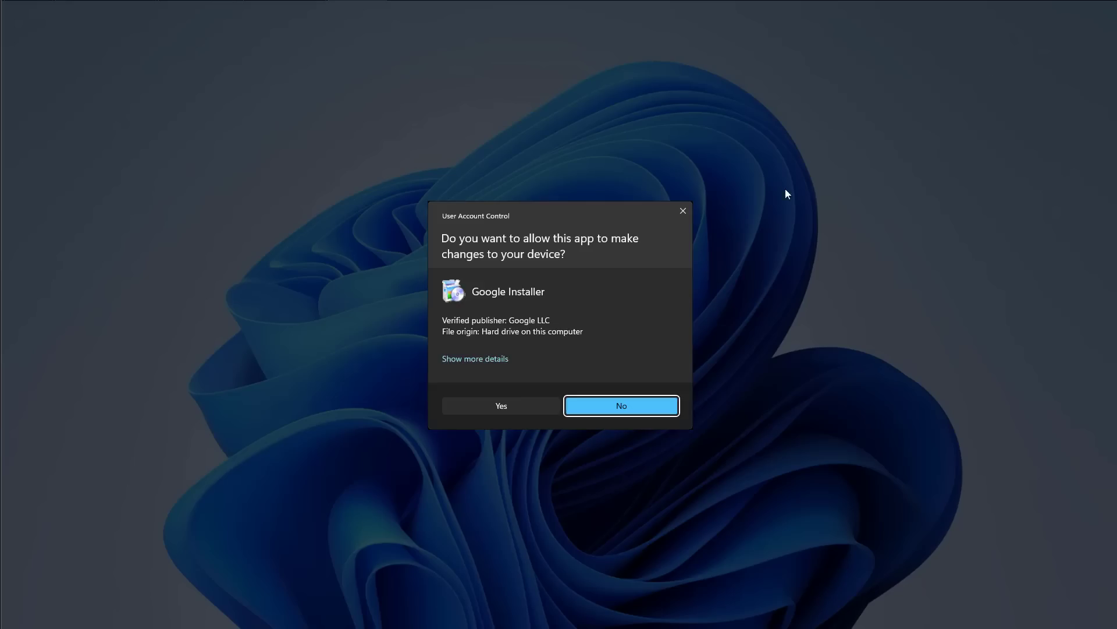
click(525, 407)
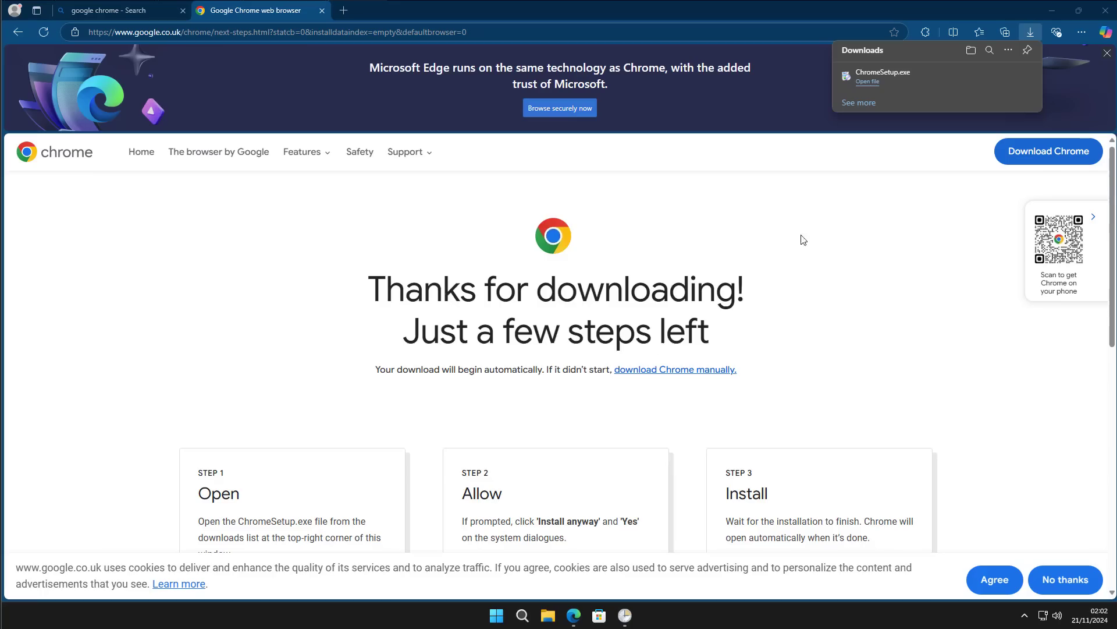
click(1048, 12)
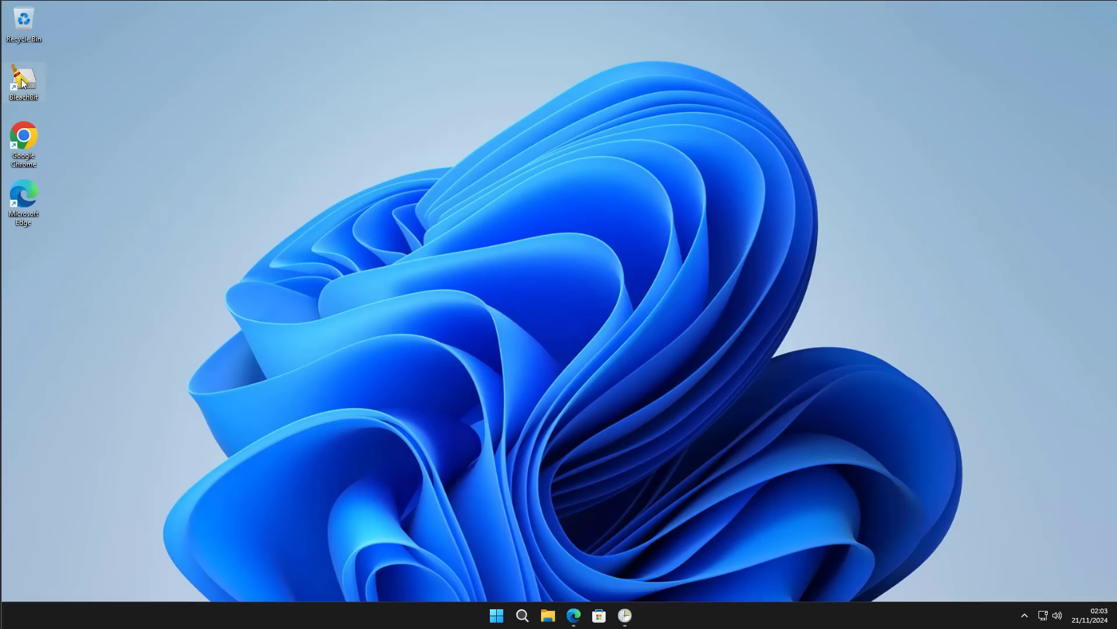
- Launch BleachBit from the desktop with elevated permission and enable every Google Chrome cleaning option, including Passwords
double_click(23, 83)
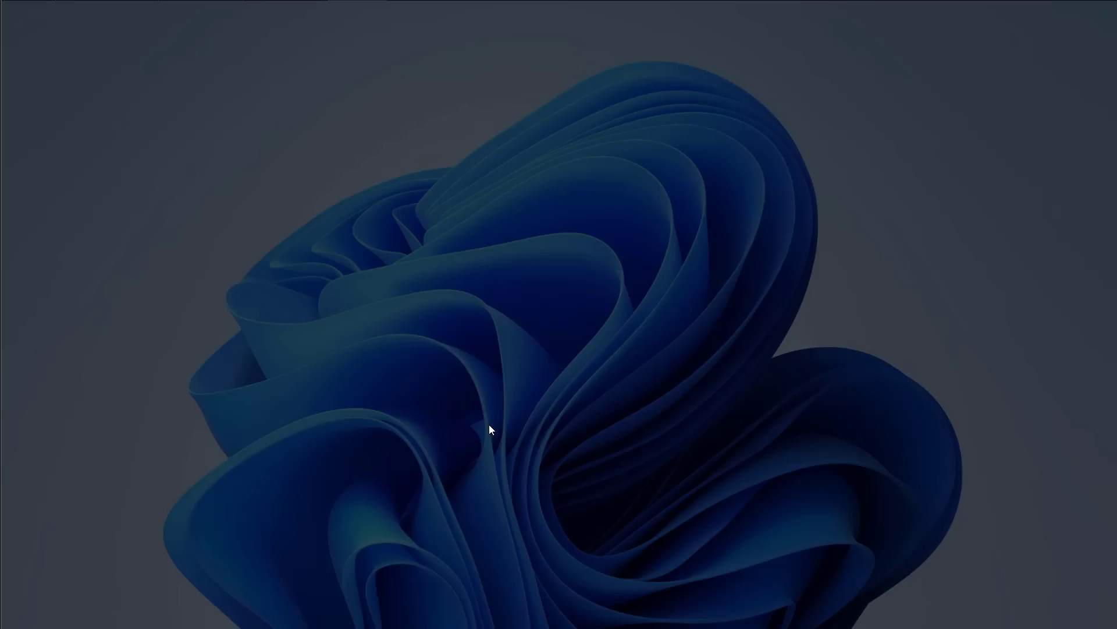
click(487, 409)
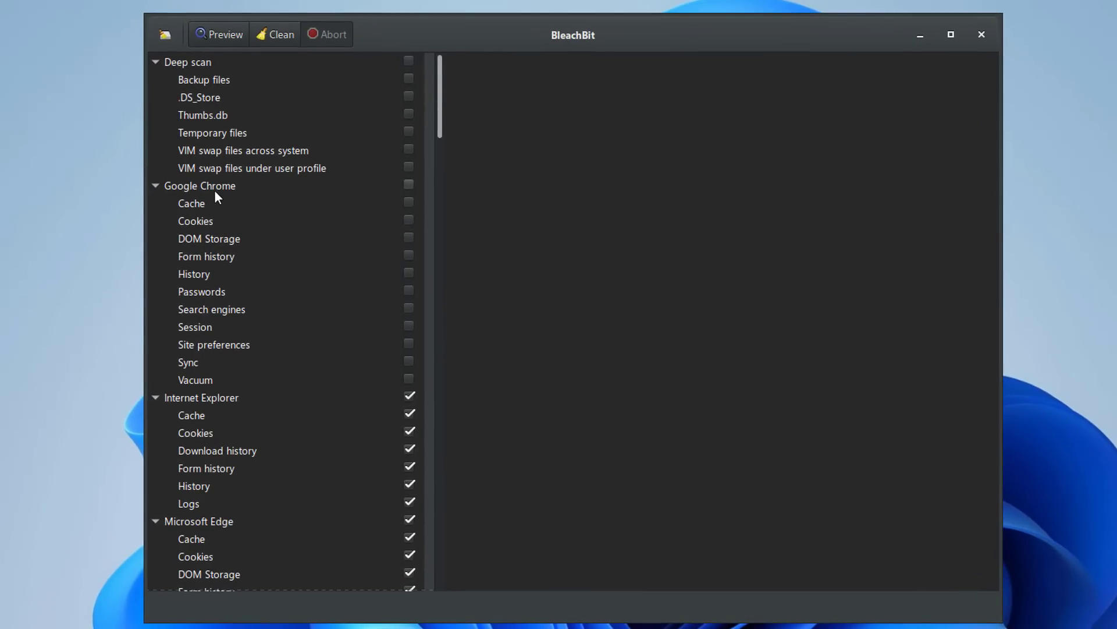
click(409, 184)
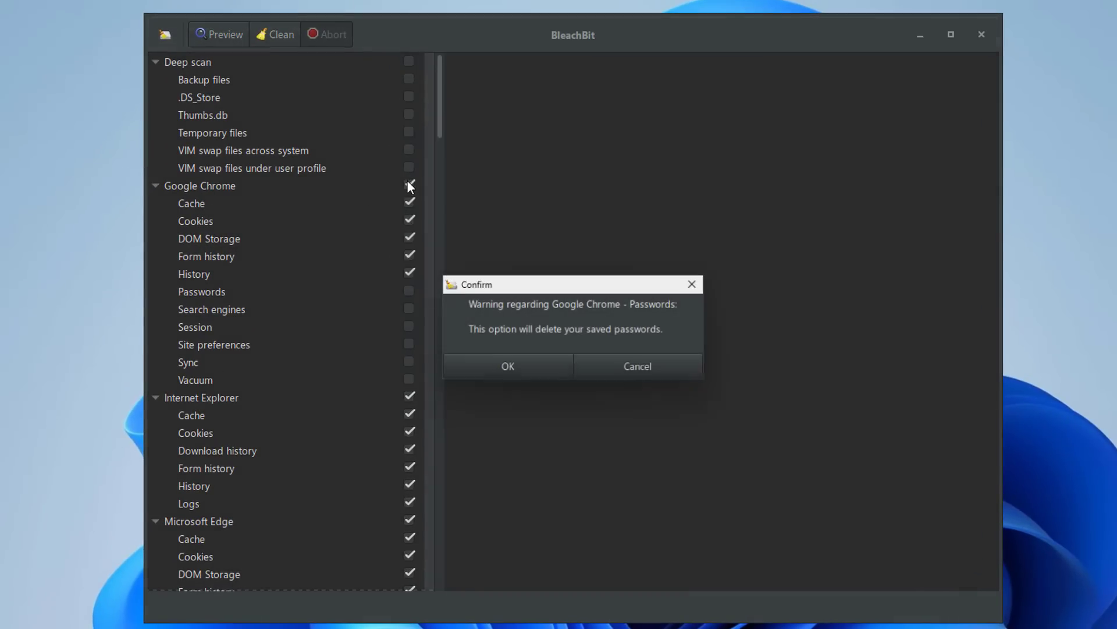
click(505, 369)
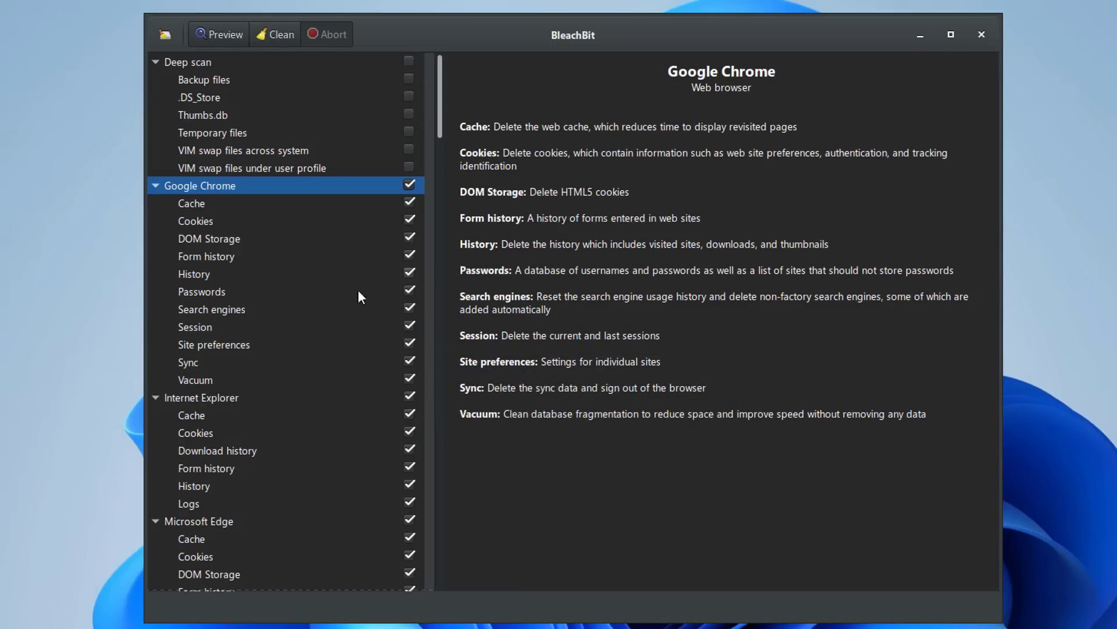
- Turn the Google Chrome Passwords cleaning option off and back on, accepting the deletion of saved passwords
click(410, 296)
click(409, 290)
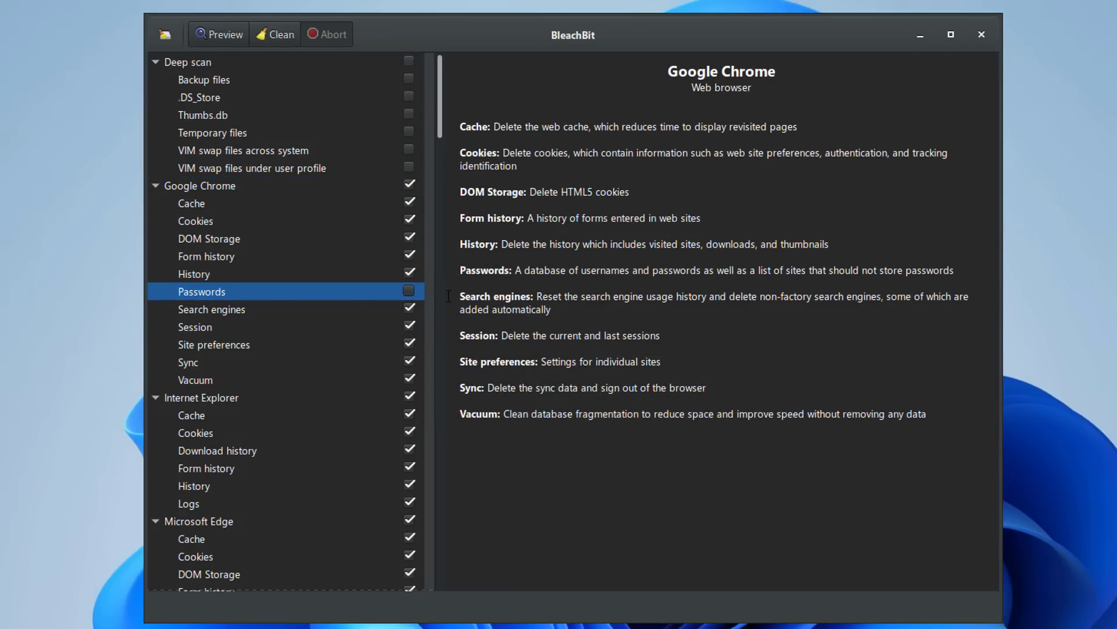
click(409, 290)
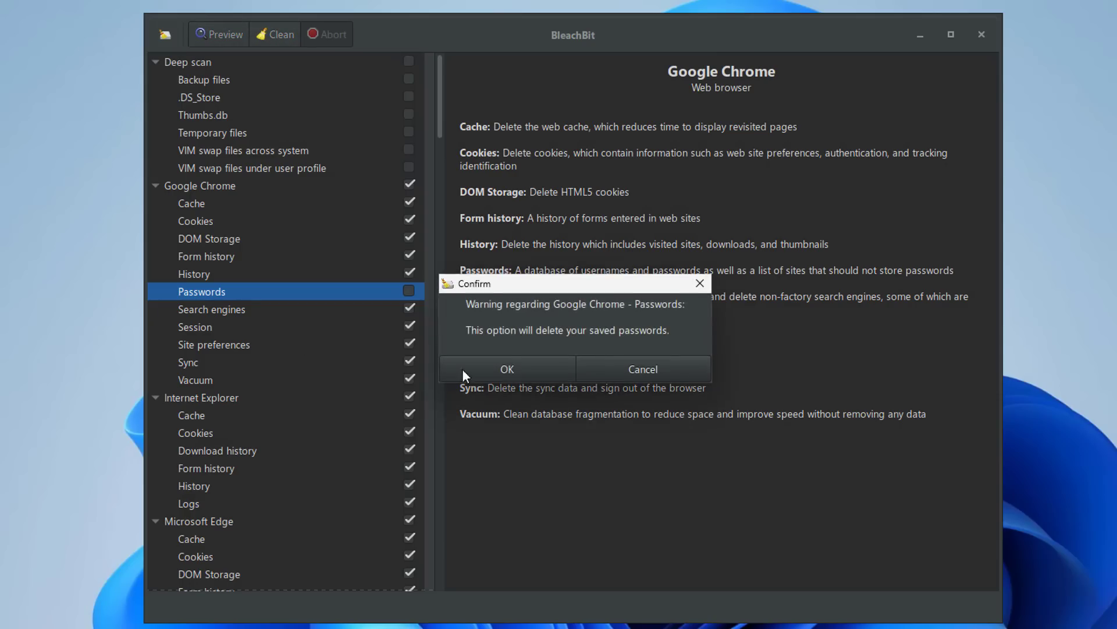
click(522, 373)
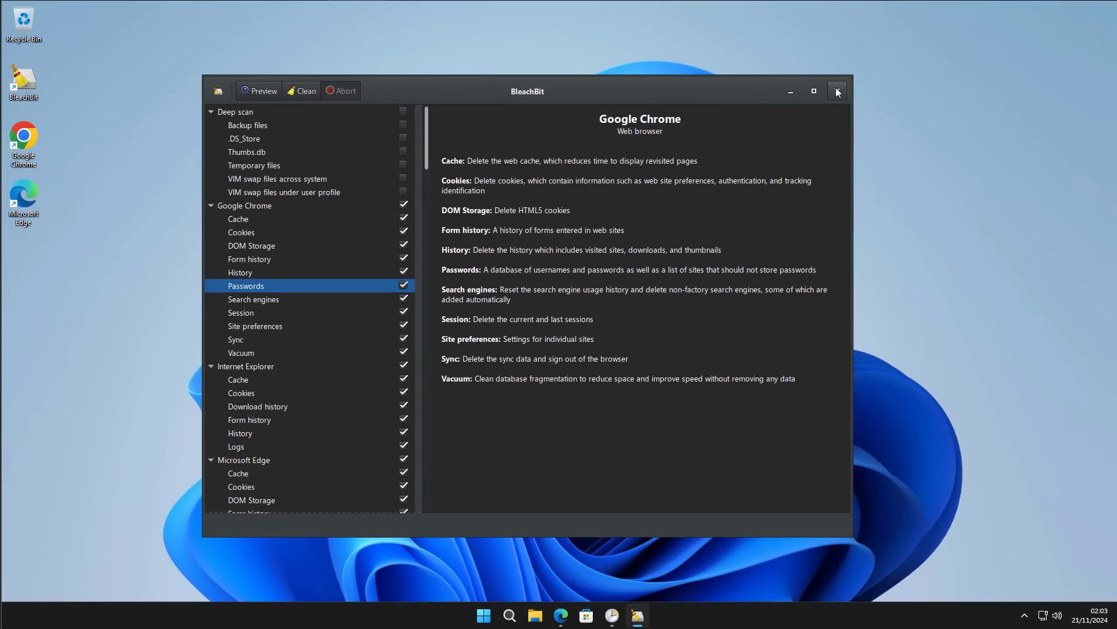
- Close BleachBit, bring up the Task Scheduler window that is still open, and close it as well
click(838, 92)
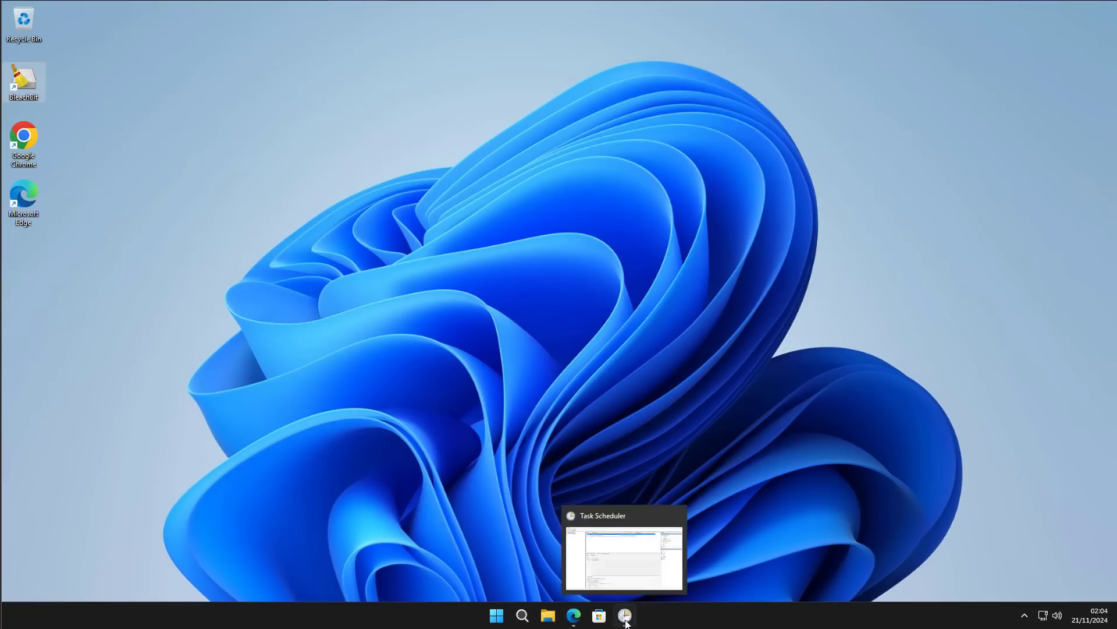
click(626, 622)
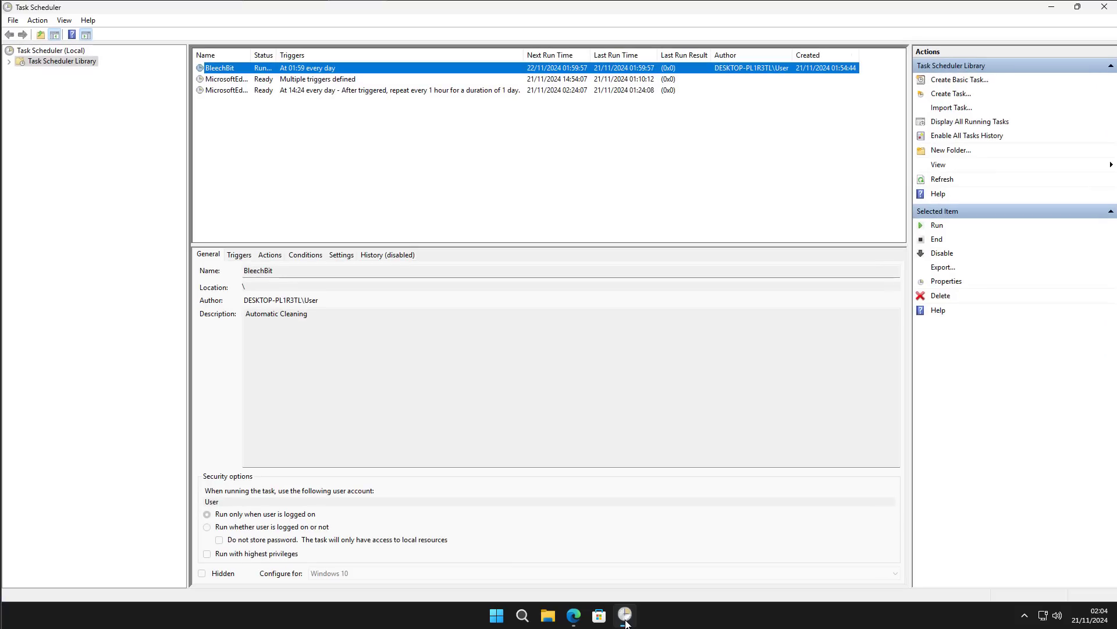
click(1105, 8)
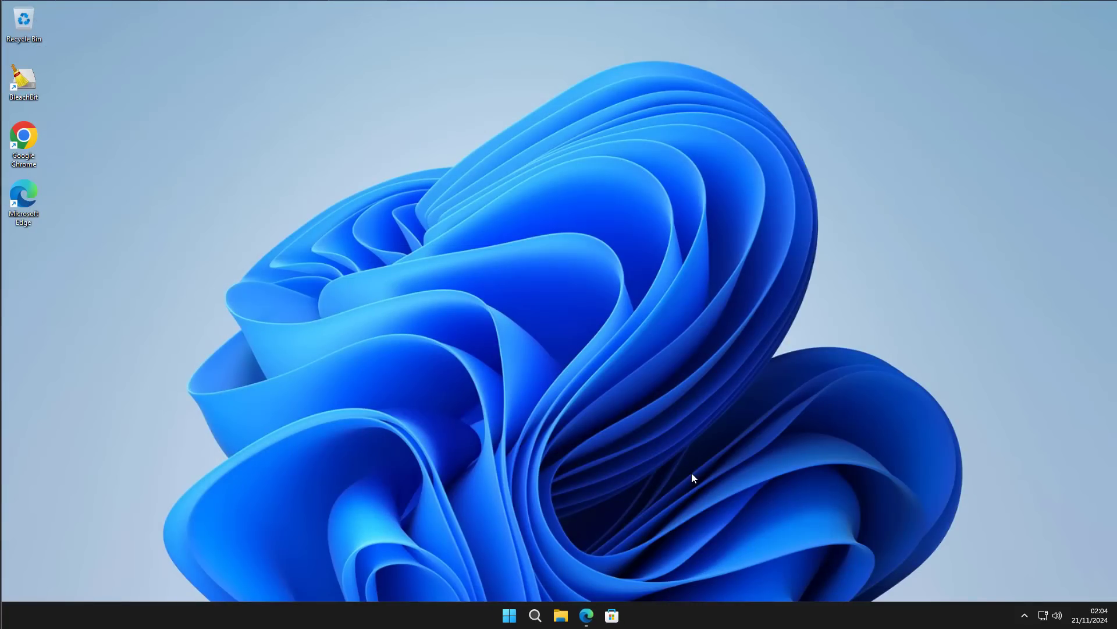